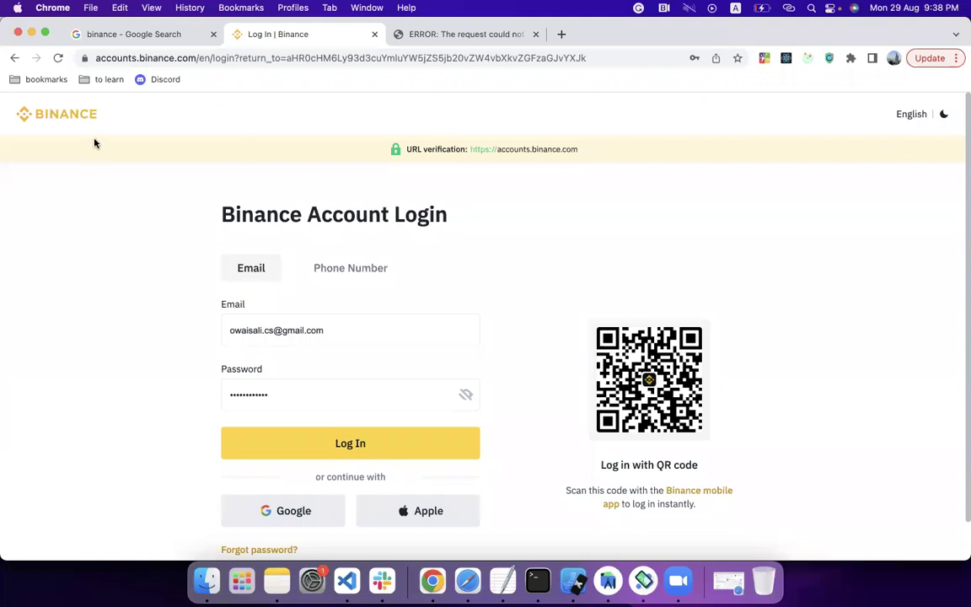
Close the error tab and log in to Binance with the saved credentials.
left_click(74, 128)
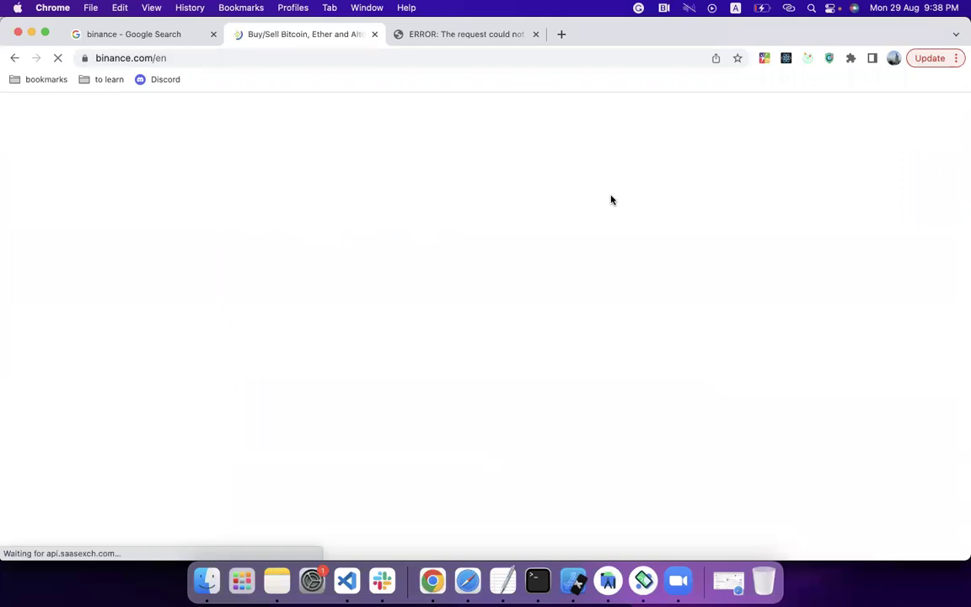
left_click(537, 34)
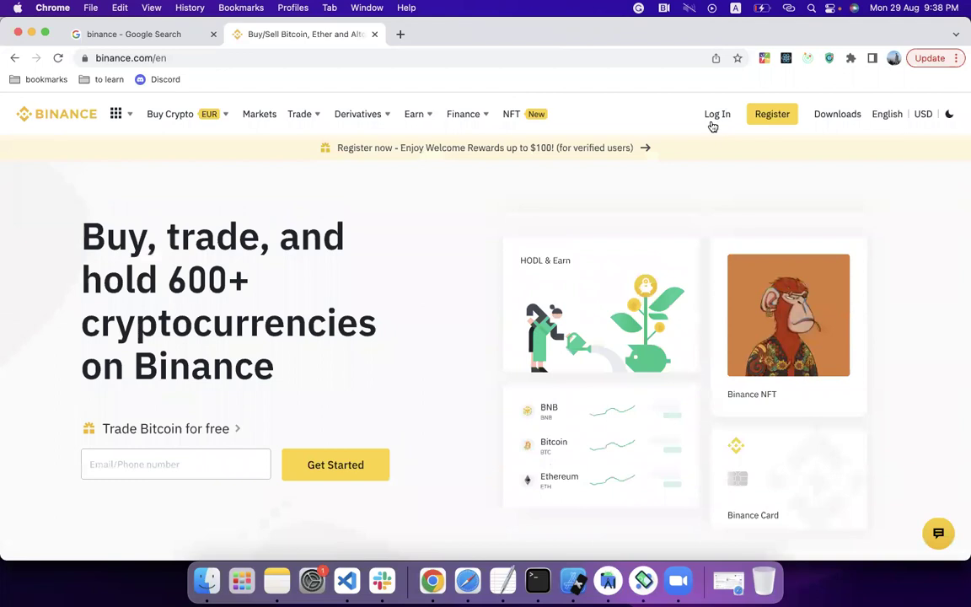
left_click(714, 124)
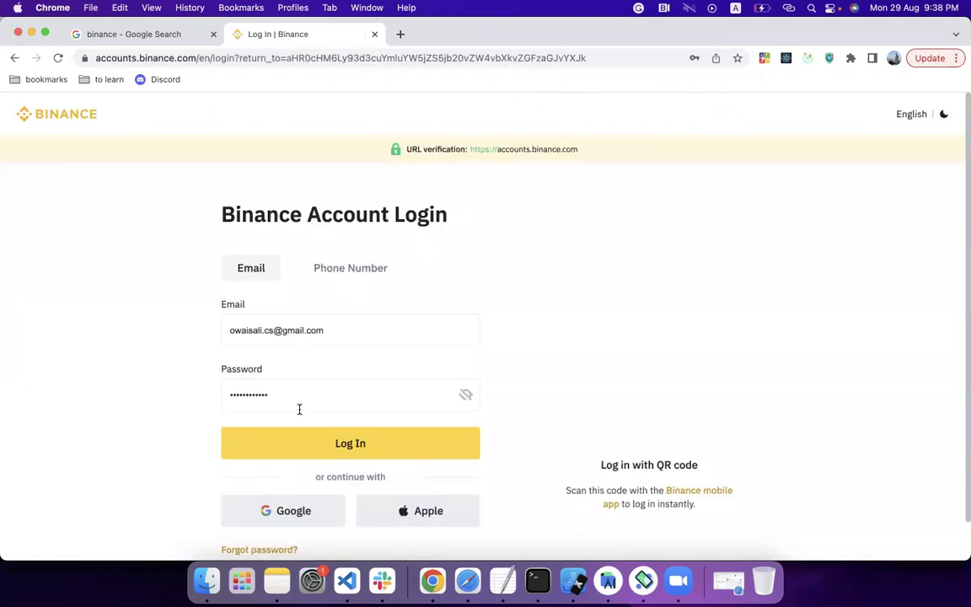
left_click(350, 437)
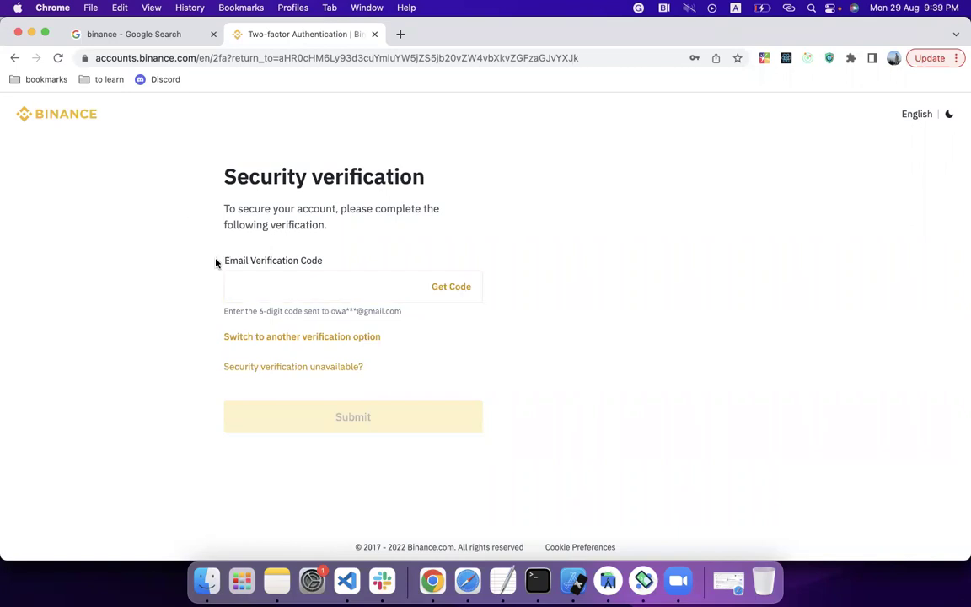
Request the email verification code, enter the six-digit code, and submit it to reach the dashboard.
left_click(242, 273)
left_click(279, 278)
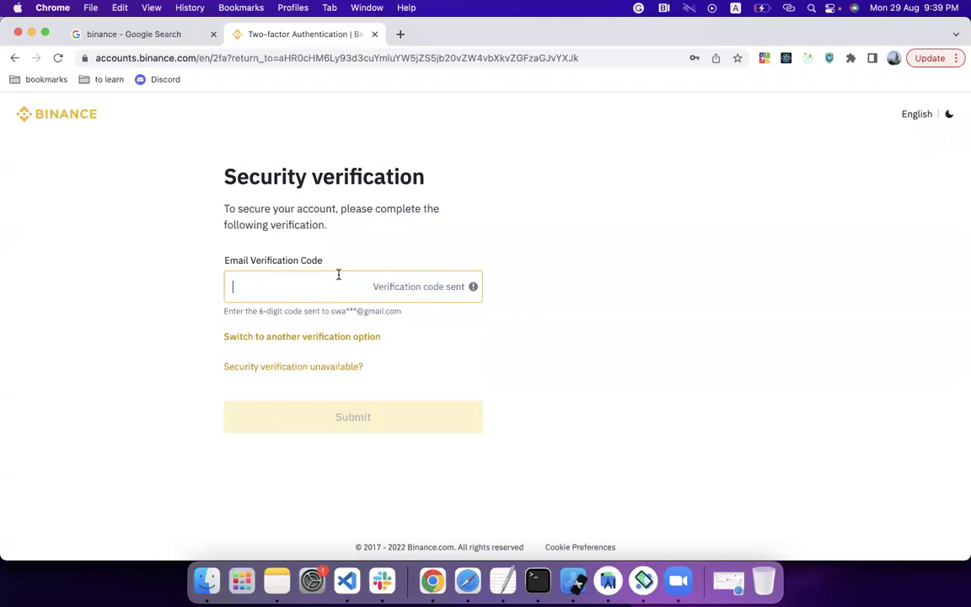
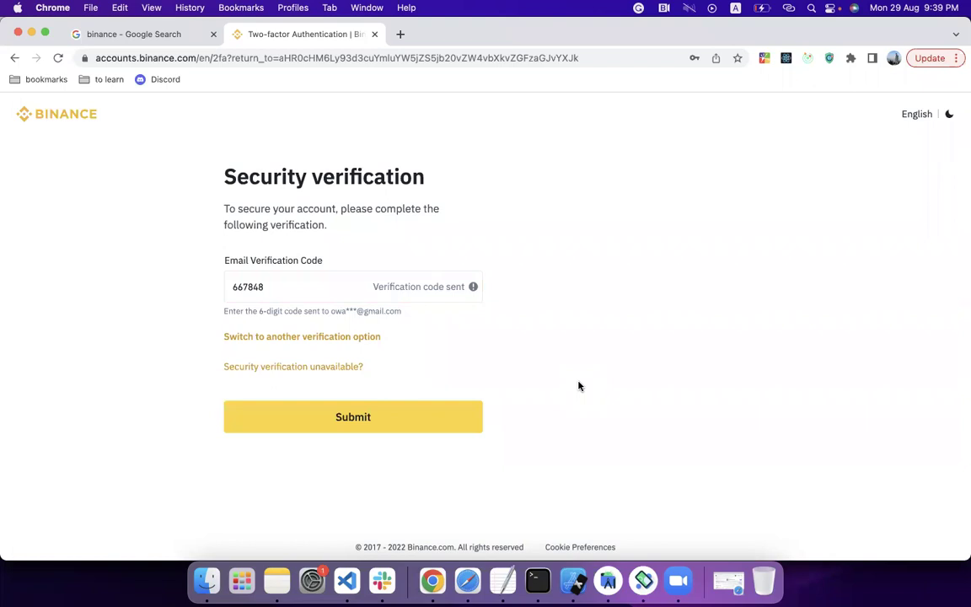
left_click(337, 427)
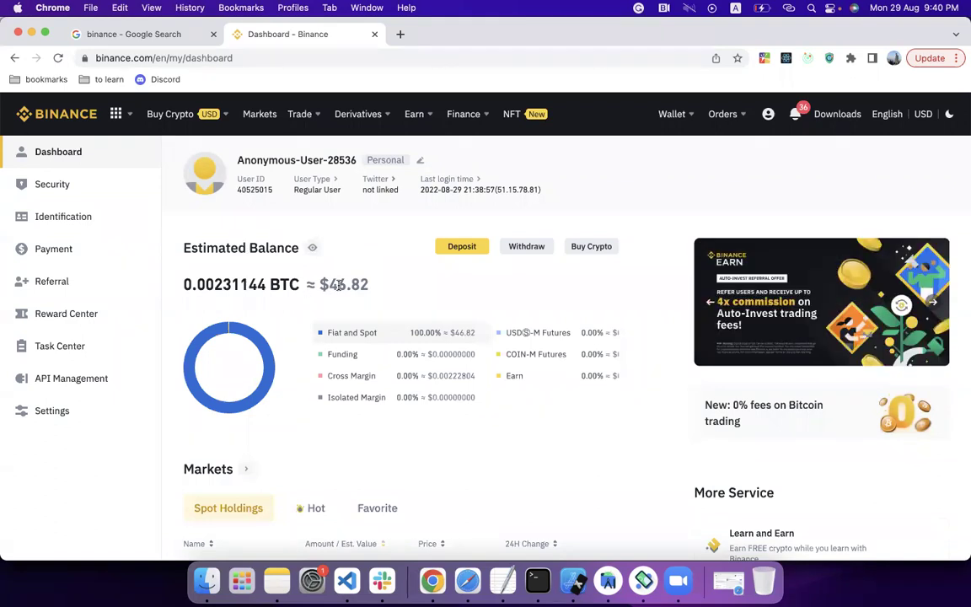
mouse_move(232, 285)
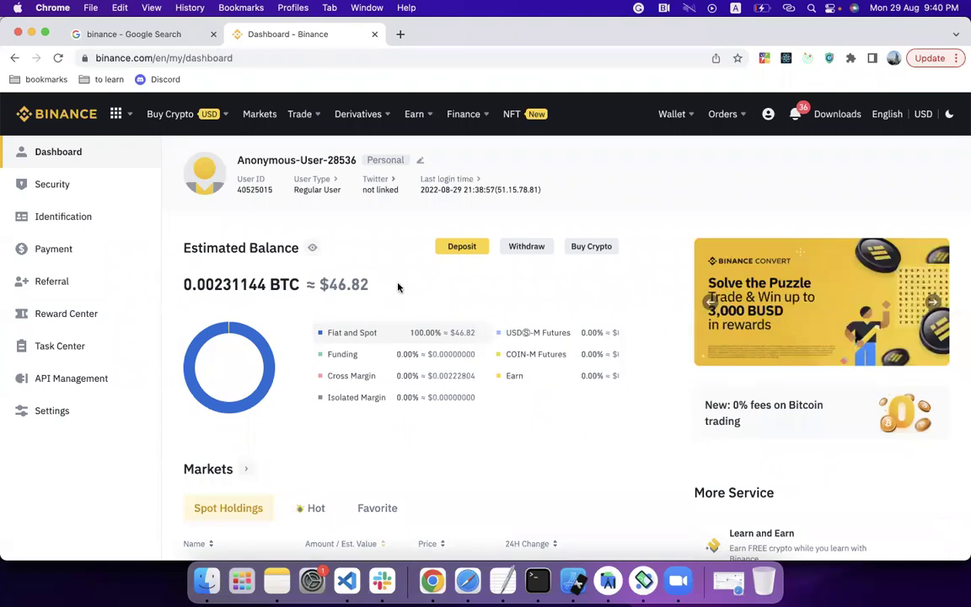
double_click(348, 283)
left_click(348, 283)
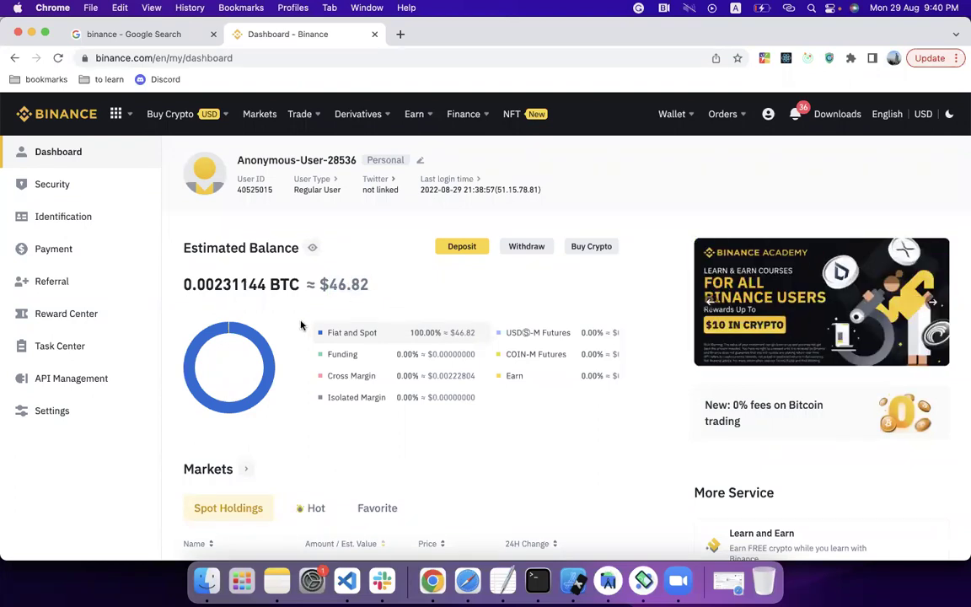
scroll(300, 325, "down", 2)
scroll(300, 325, "down", 1)
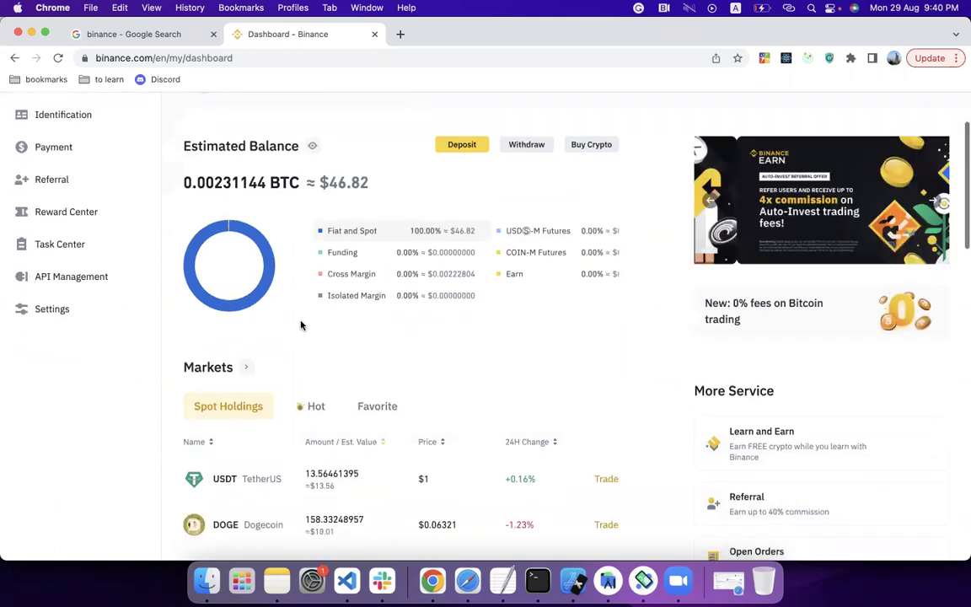
scroll(300, 326, "down", 1)
scroll(301, 325, "down", 2)
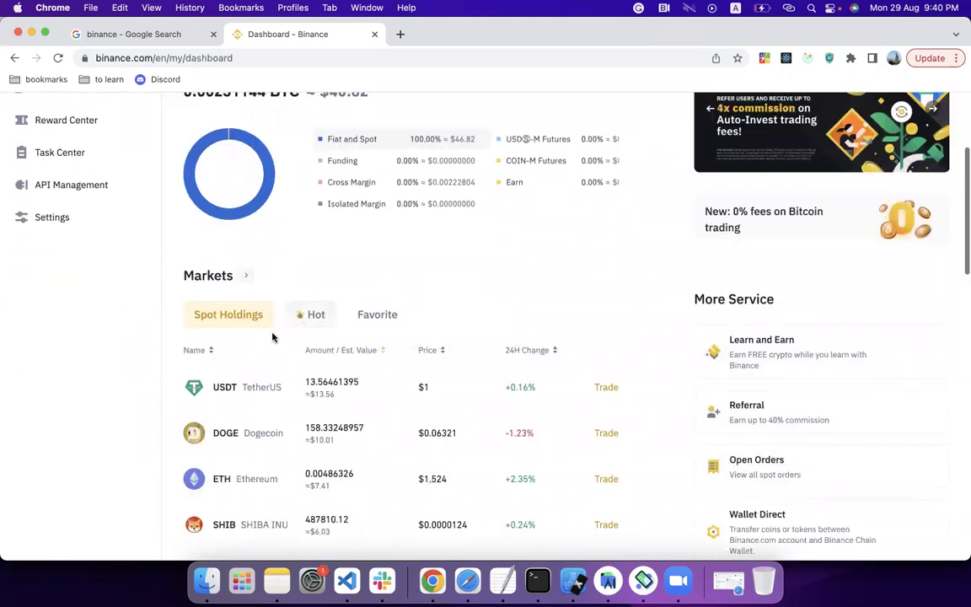
scroll(279, 345, "down", 2)
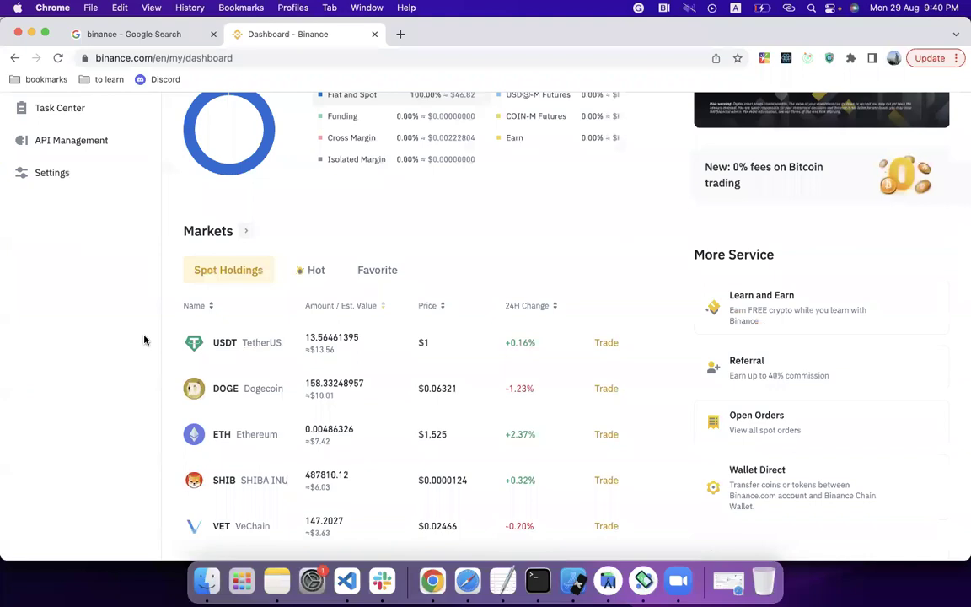
scroll(144, 339, "down", 1)
scroll(144, 340, "down", 2)
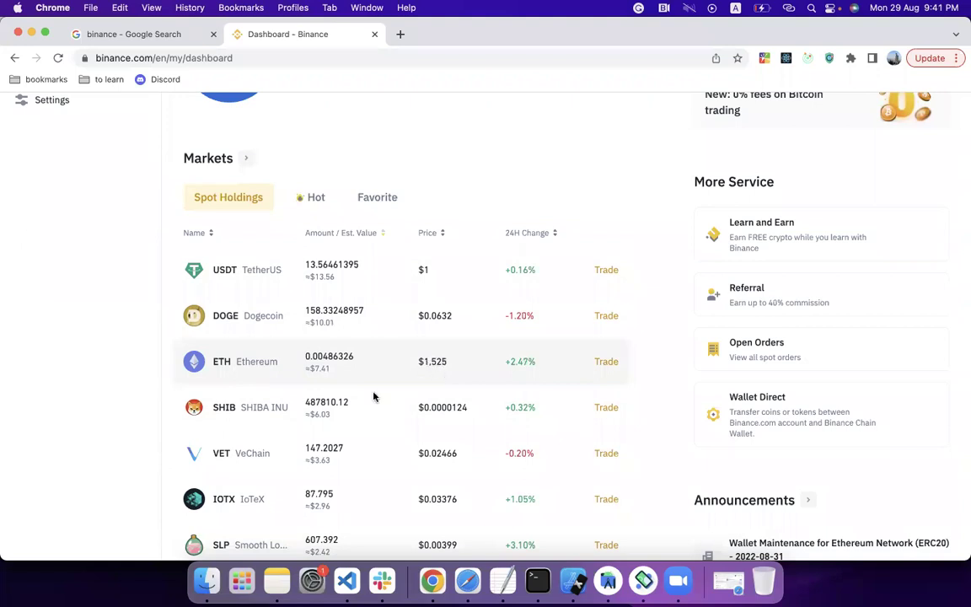
scroll(412, 416, "down", 1)
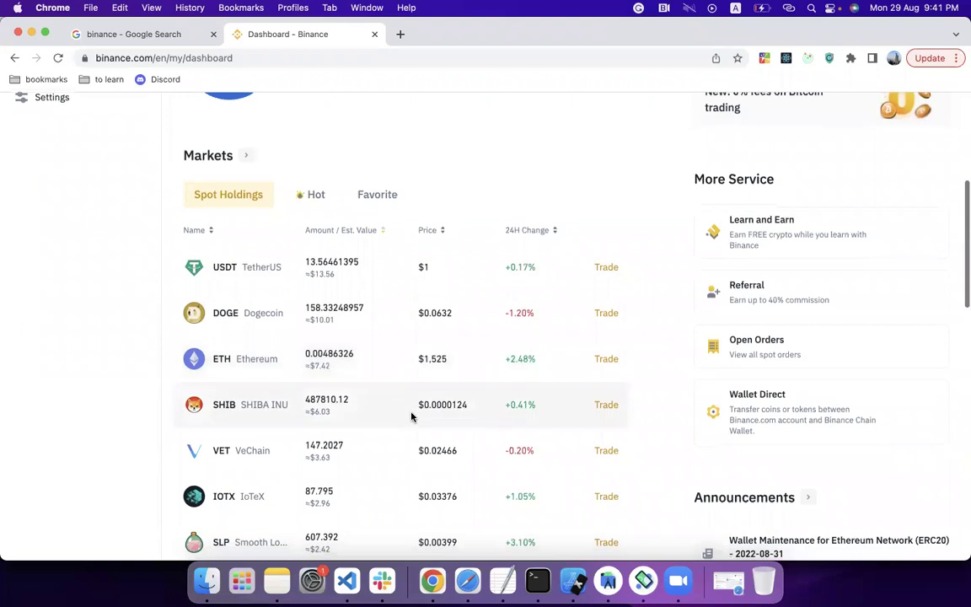
scroll(412, 416, "down", 2)
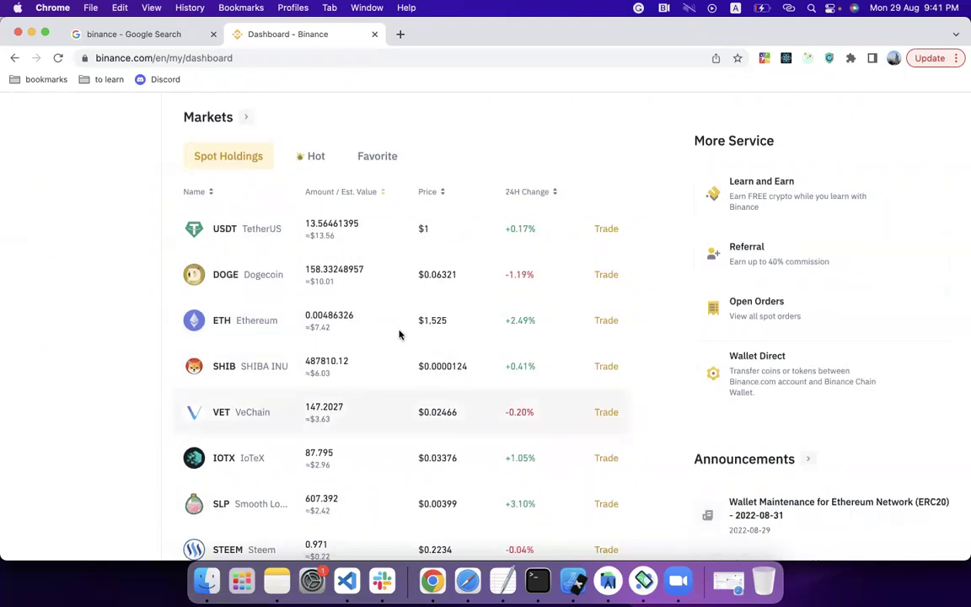
scroll(392, 345, "up", 1)
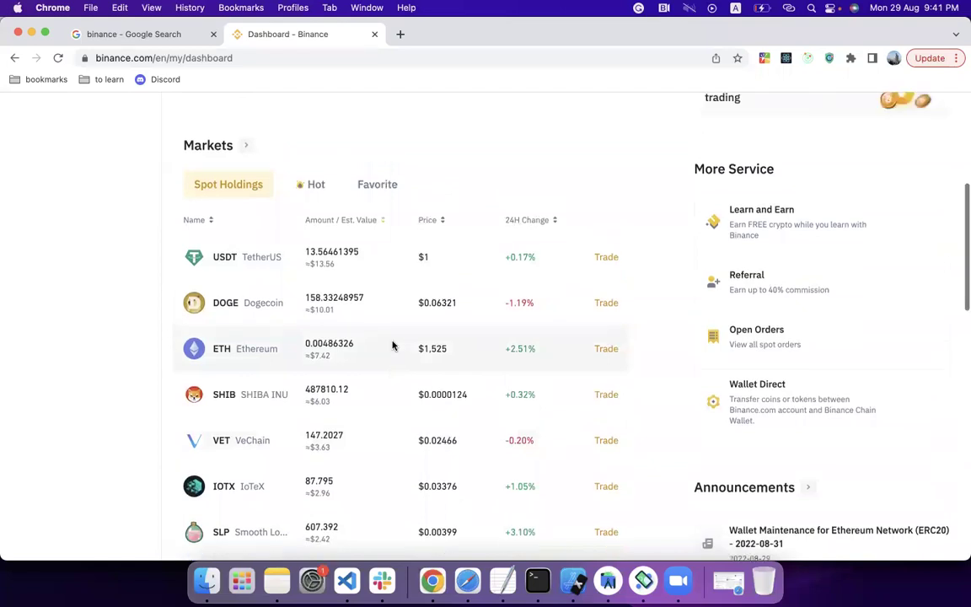
scroll(392, 345, "up", 1)
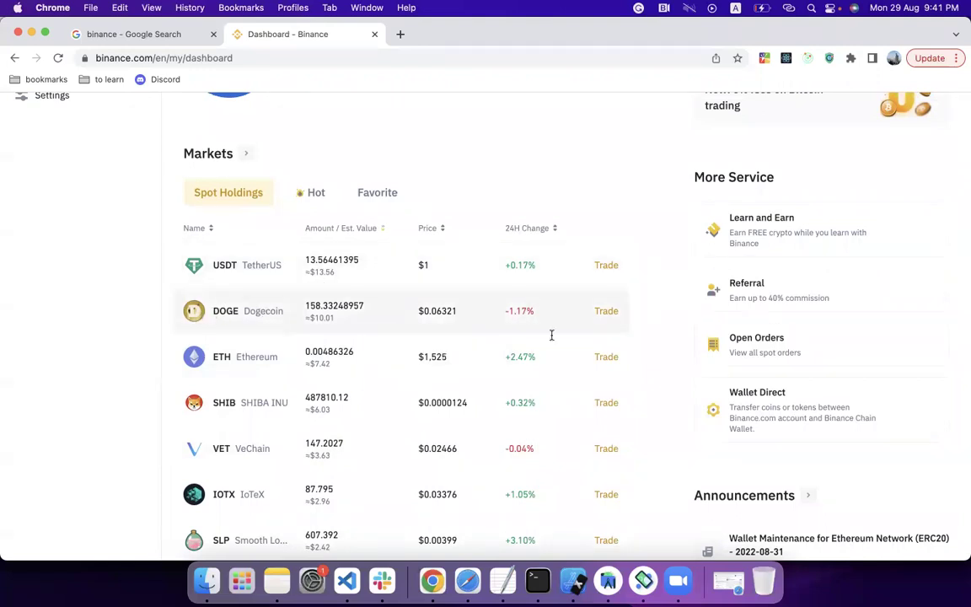
Open DOGE/BUSD trading in a new tab, then show the Markets page from the dashboard tab.
left_click(606, 311)
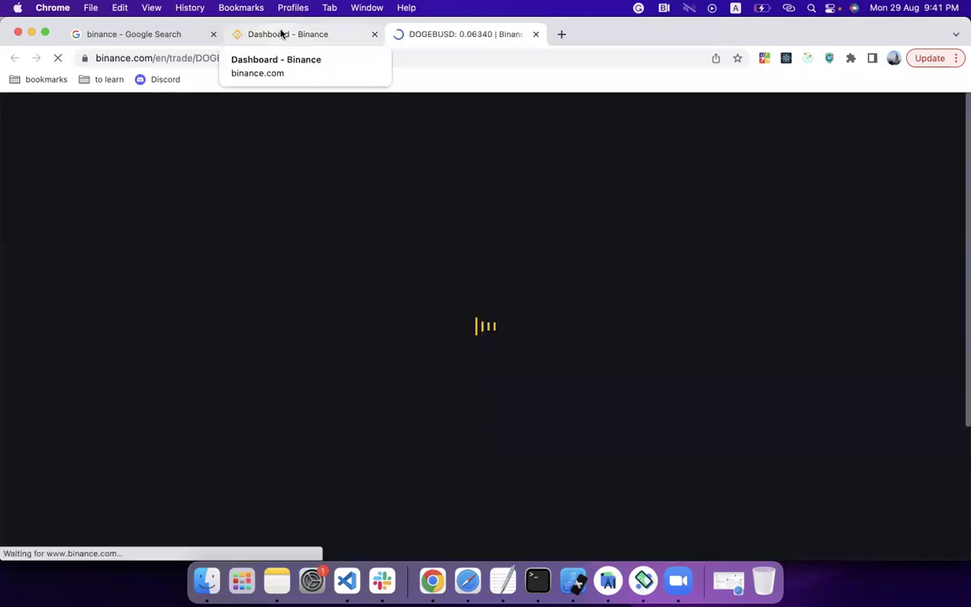
left_click(282, 34)
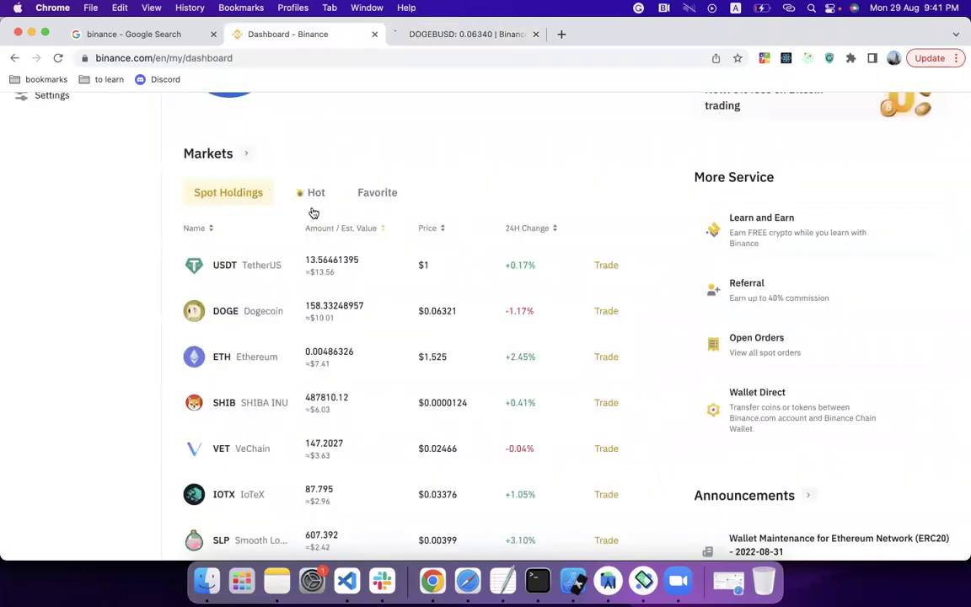
scroll(314, 213, "up", 5)
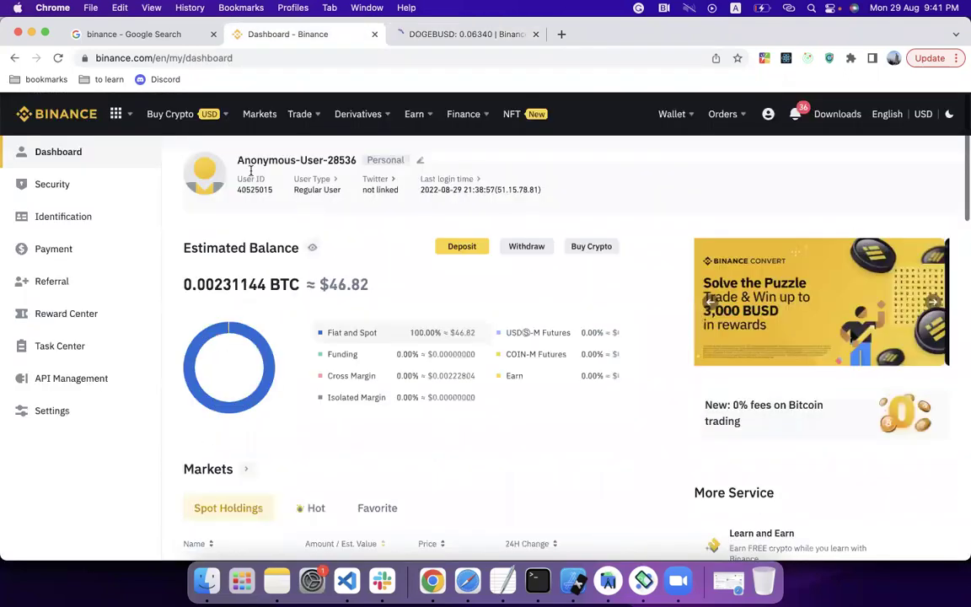
left_click(268, 118)
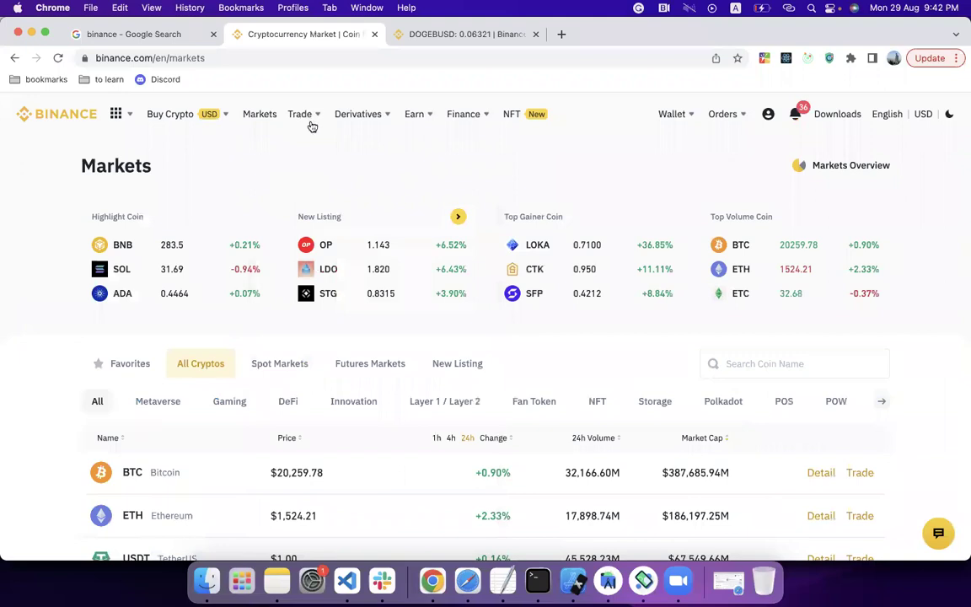
mouse_move(314, 135)
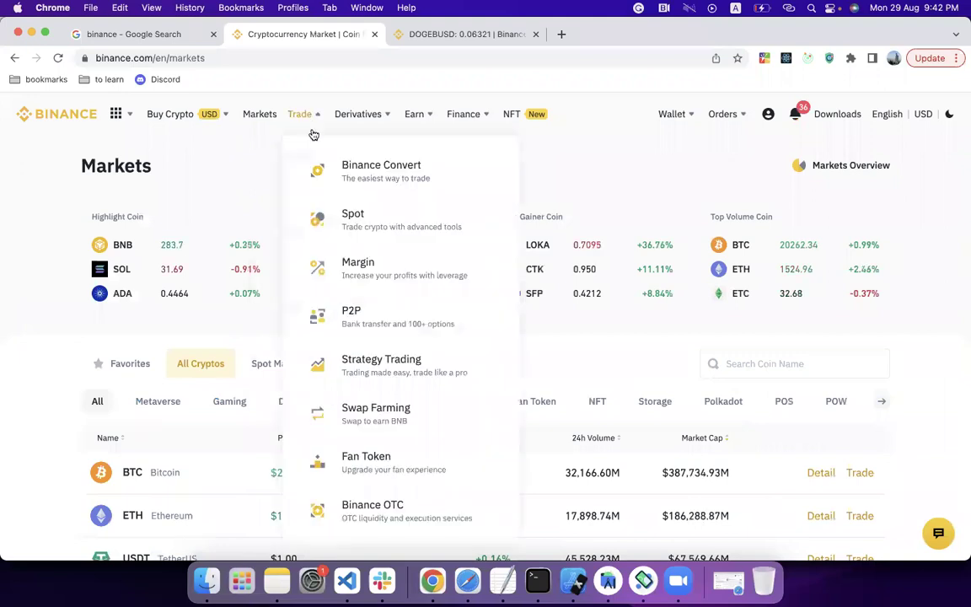
left_click(357, 218)
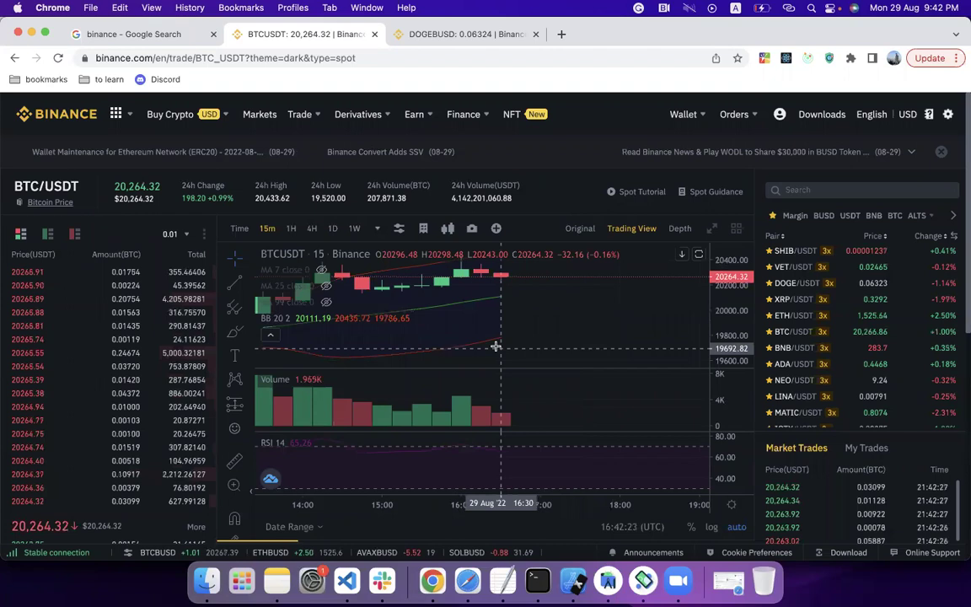
scroll(497, 346, "down", 2)
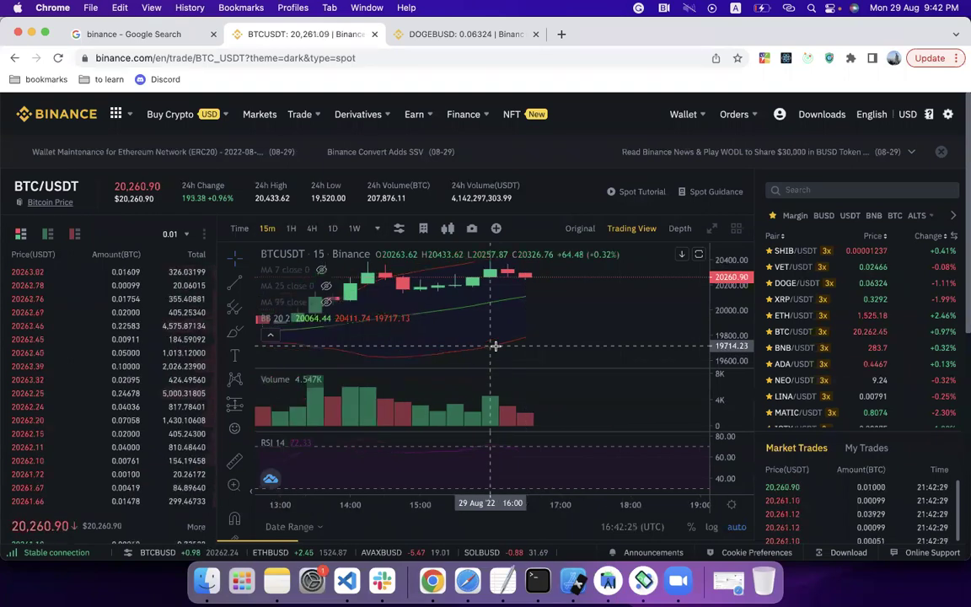
scroll(497, 346, "down", 2)
scroll(504, 340, "down", 2)
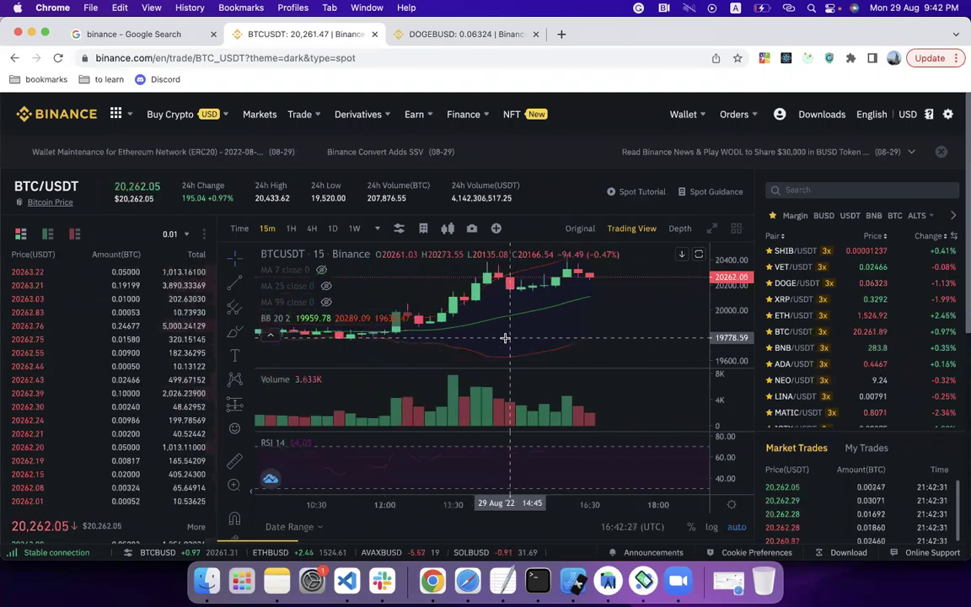
scroll(504, 339, "down", 2)
scroll(504, 338, "down", 1)
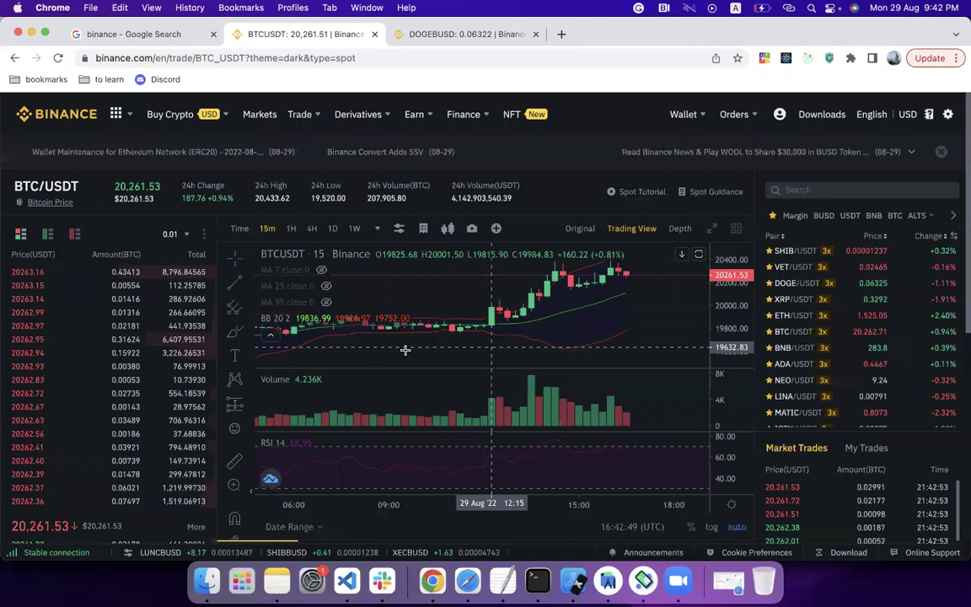
scroll(405, 350, "down", 1)
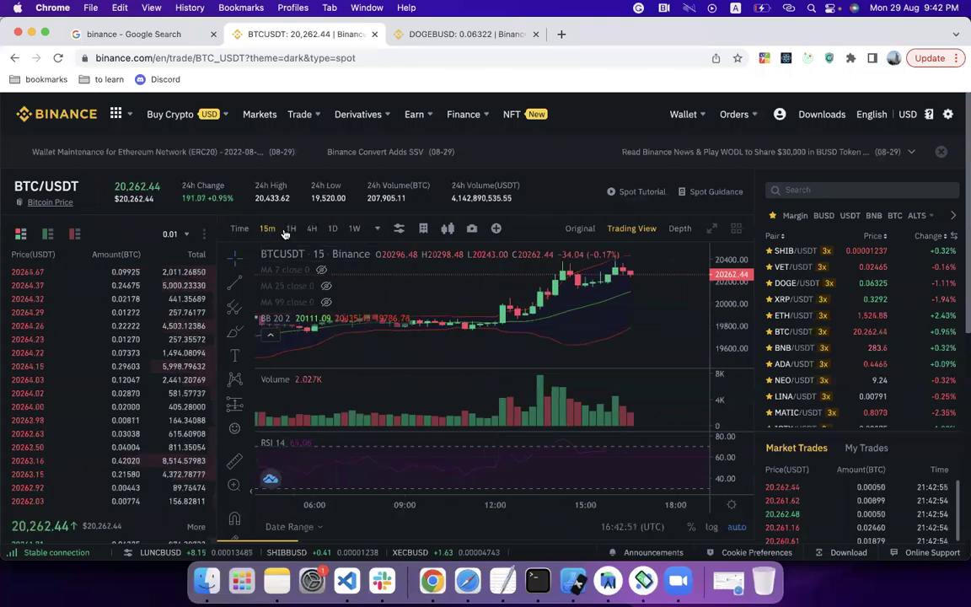
left_click(333, 229)
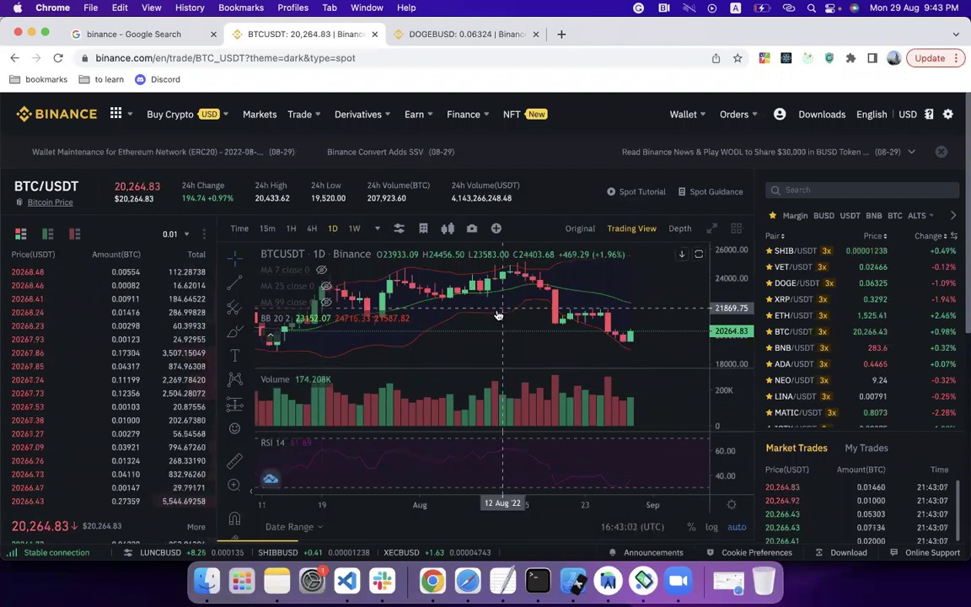
scroll(499, 316, "down", 1)
left_click(610, 228)
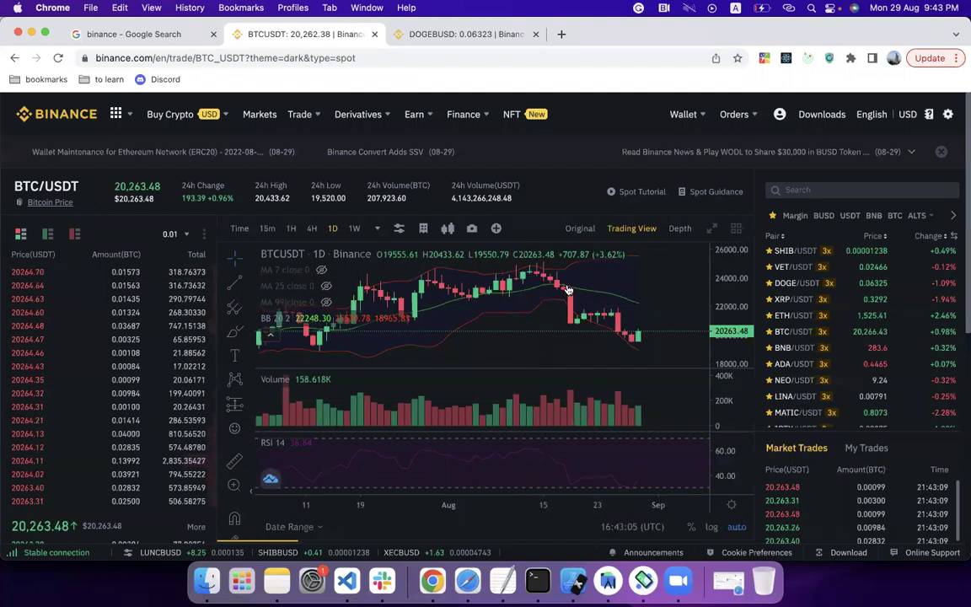
scroll(494, 341, "down", 2)
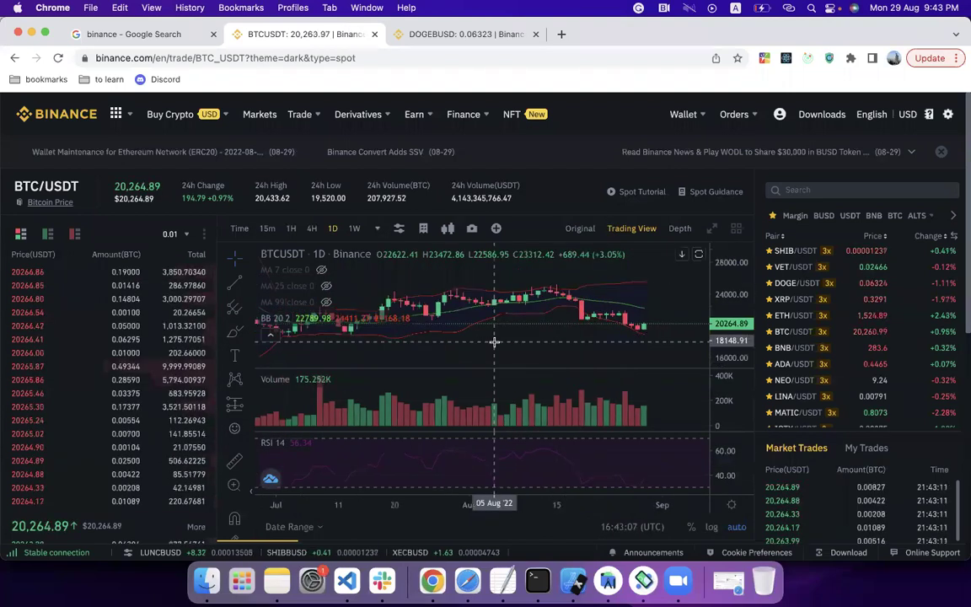
scroll(494, 342, "down", 2)
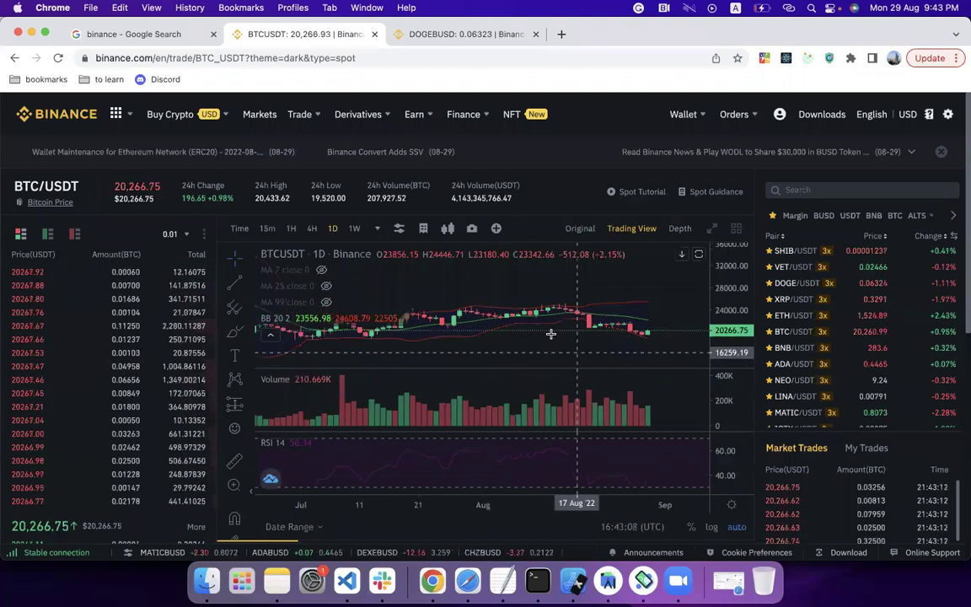
left_click(355, 229)
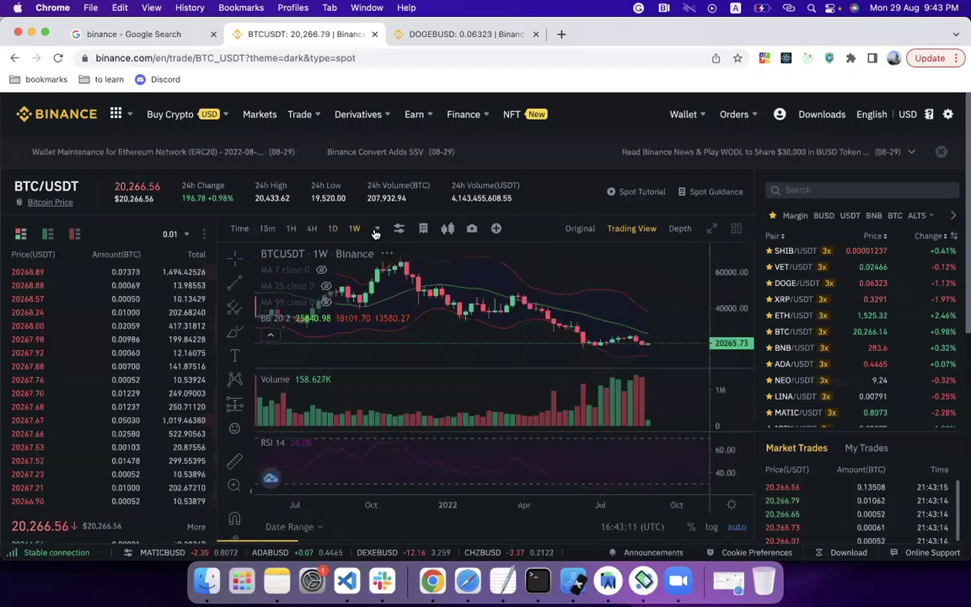
left_click(376, 232)
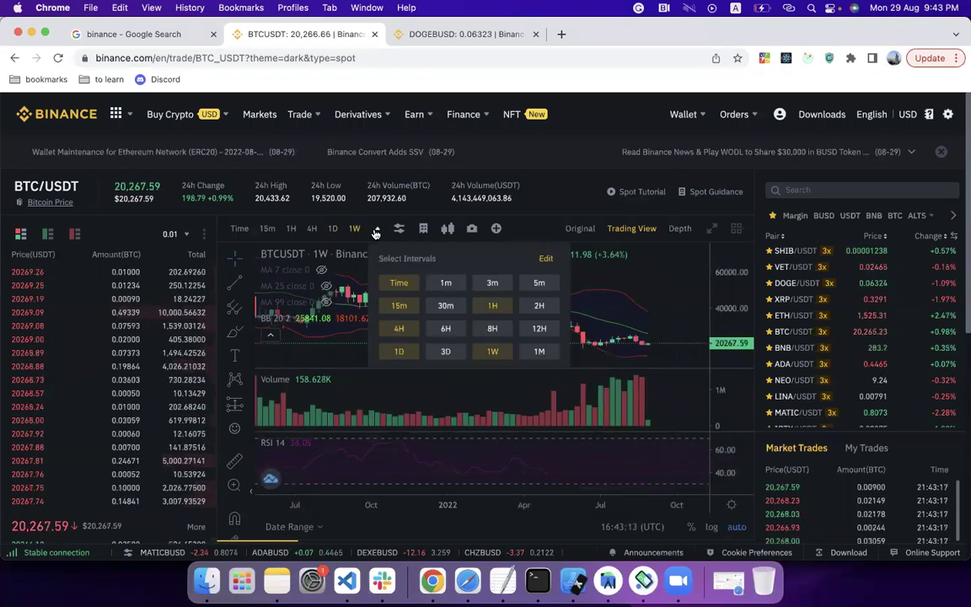
left_click(540, 352)
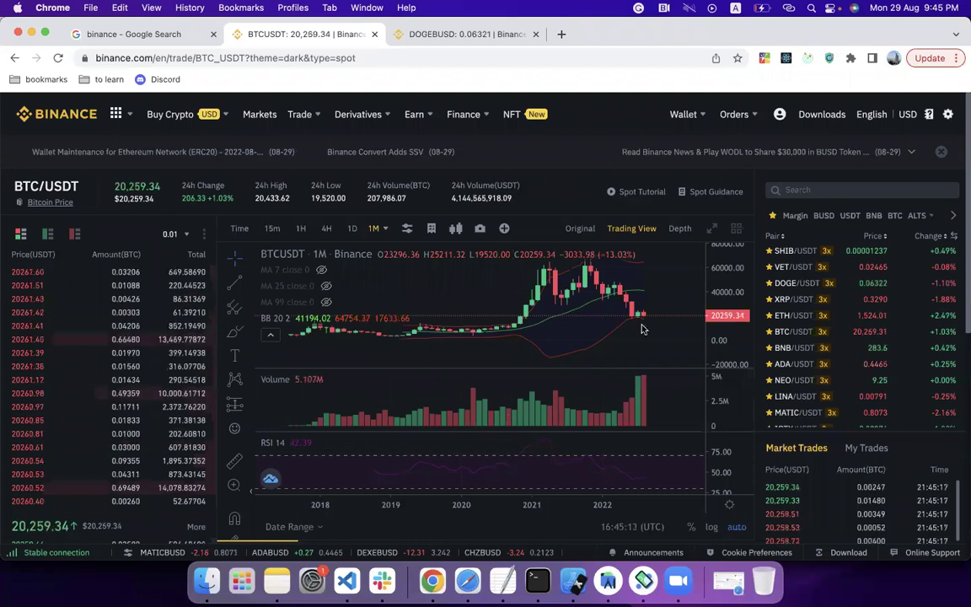
left_click(352, 230)
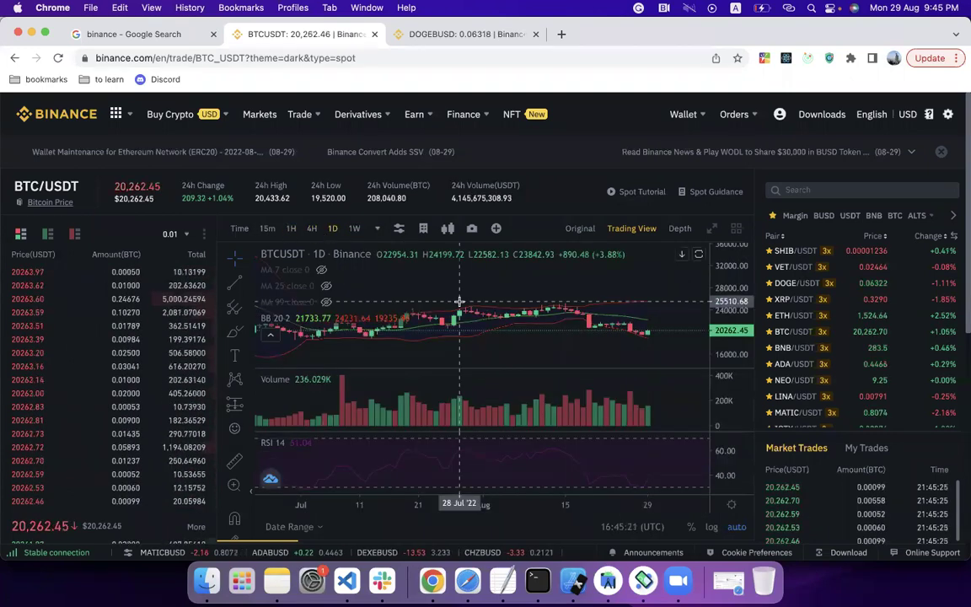
scroll(460, 301, "up", 1)
scroll(460, 301, "up", 1)
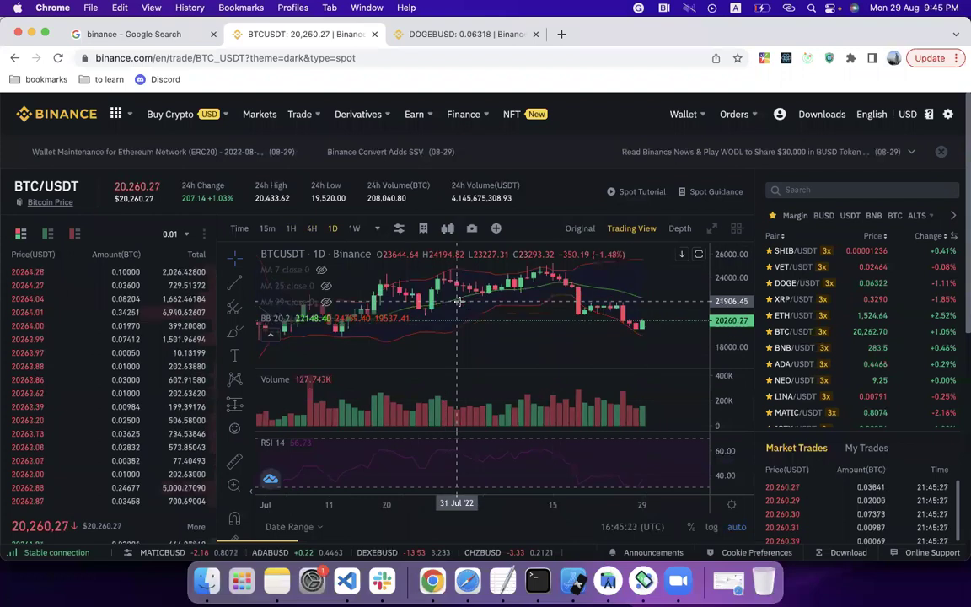
scroll(460, 301, "down", 1)
scroll(463, 328, "up", 1)
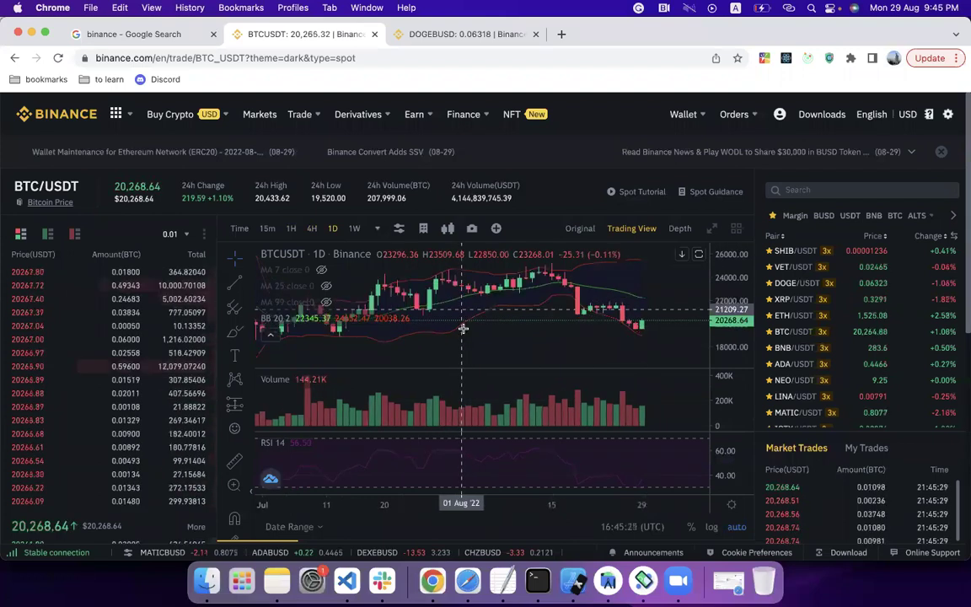
left_click(266, 228)
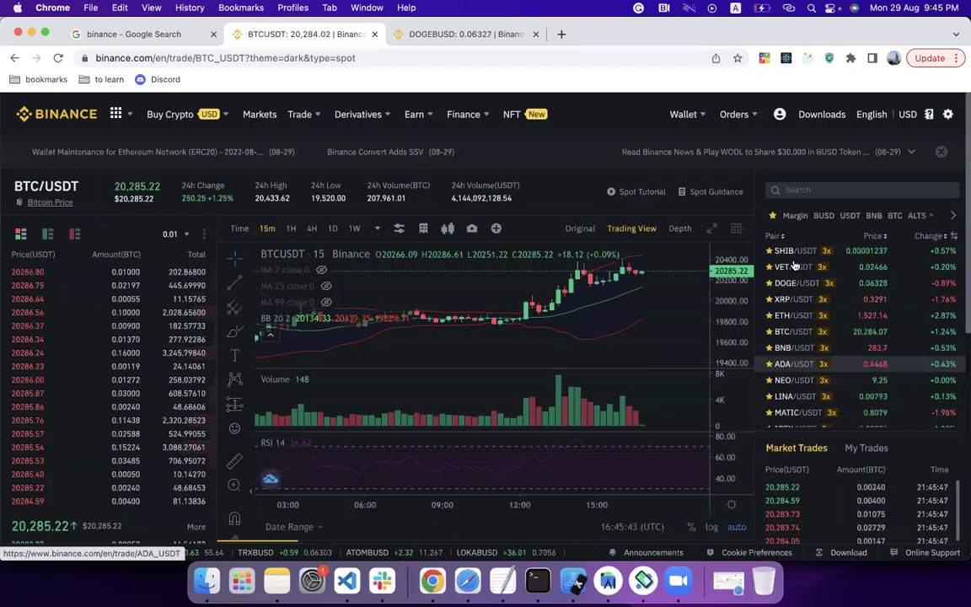
Search the trading pairs for 'dog' and open DOGE/USDT.
left_click(801, 187)
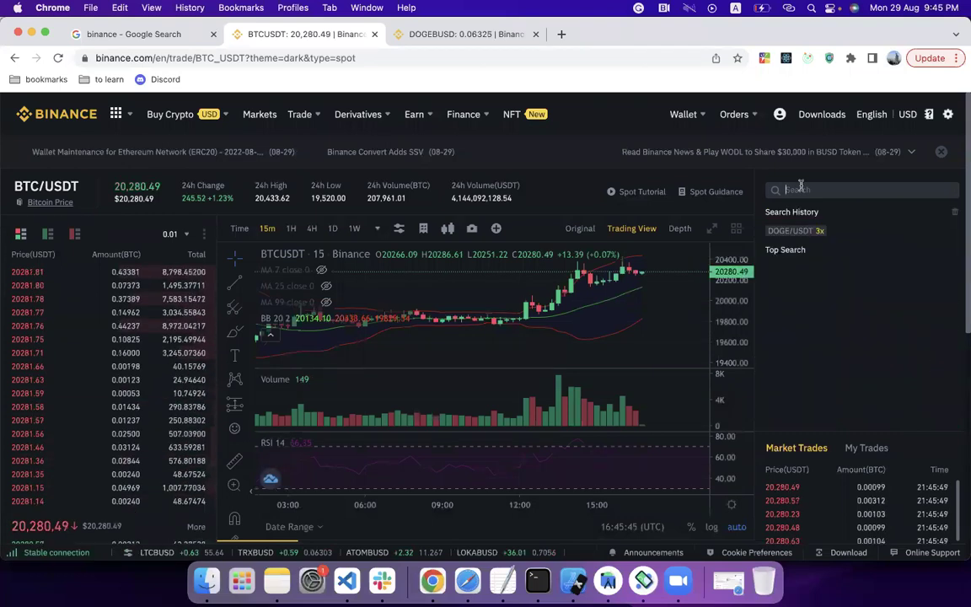
type("dog")
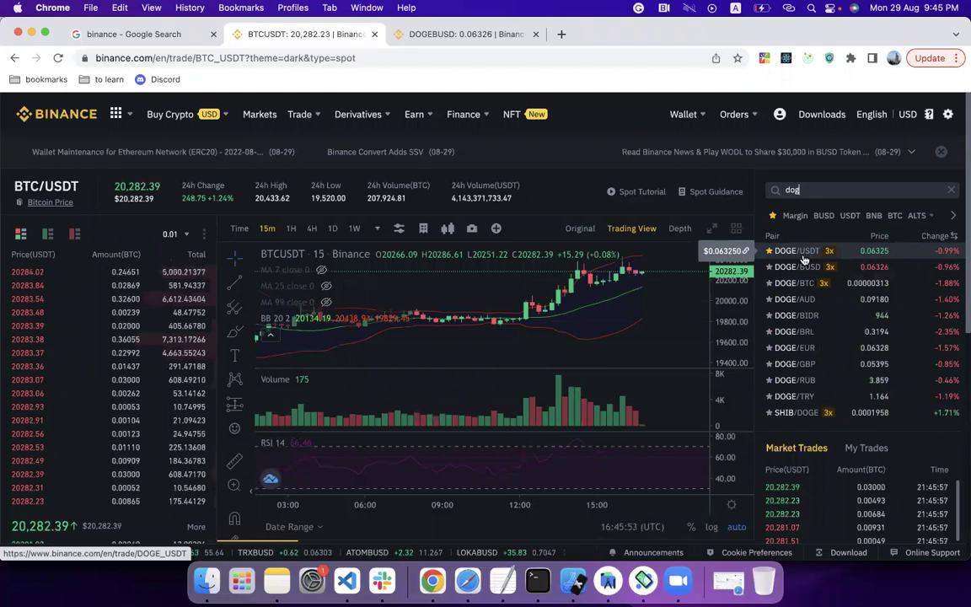
left_click(804, 256)
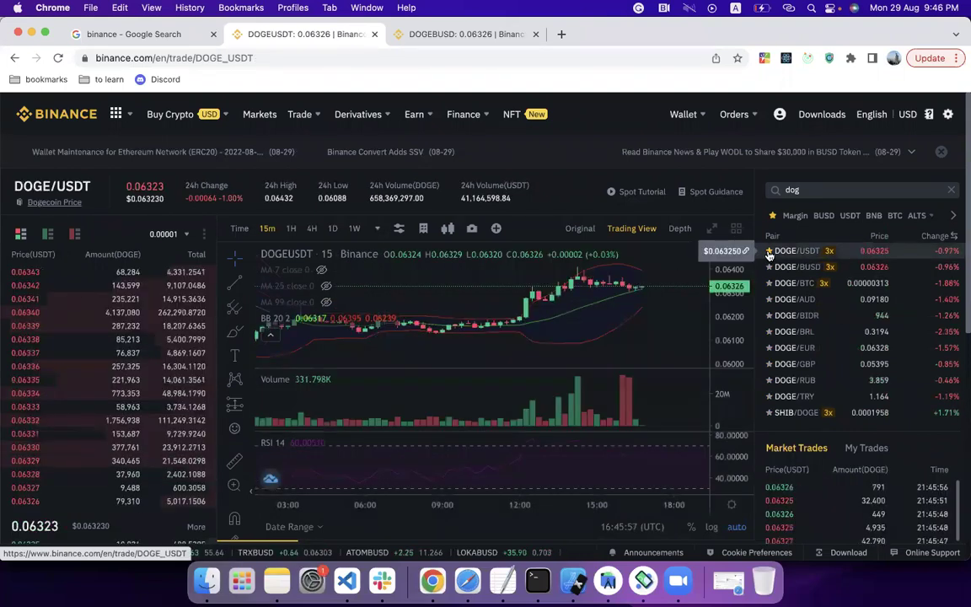
Open ETH/USDT via an 'eth' search and set its chart to 1-hour candles.
left_click(818, 189)
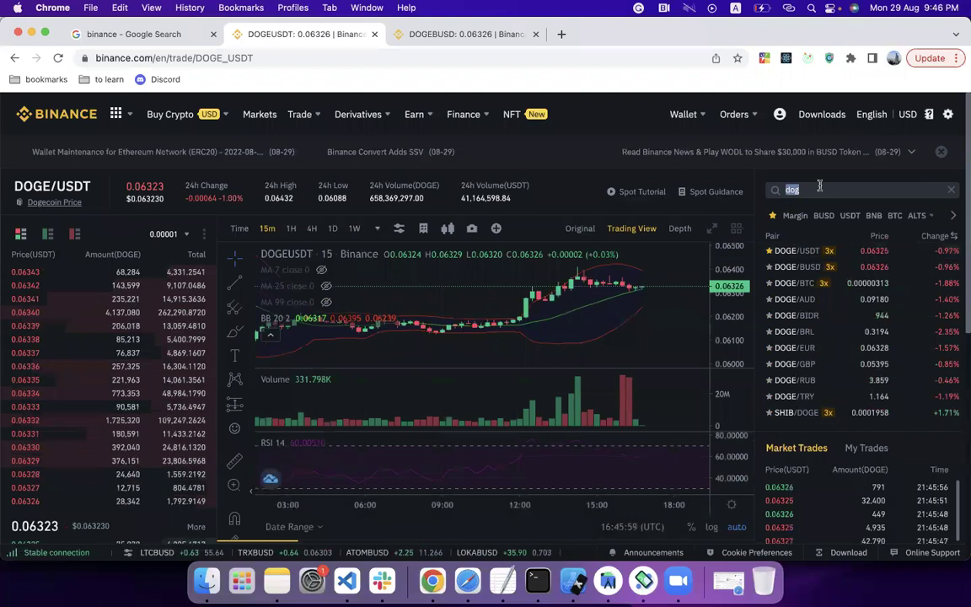
type("eth")
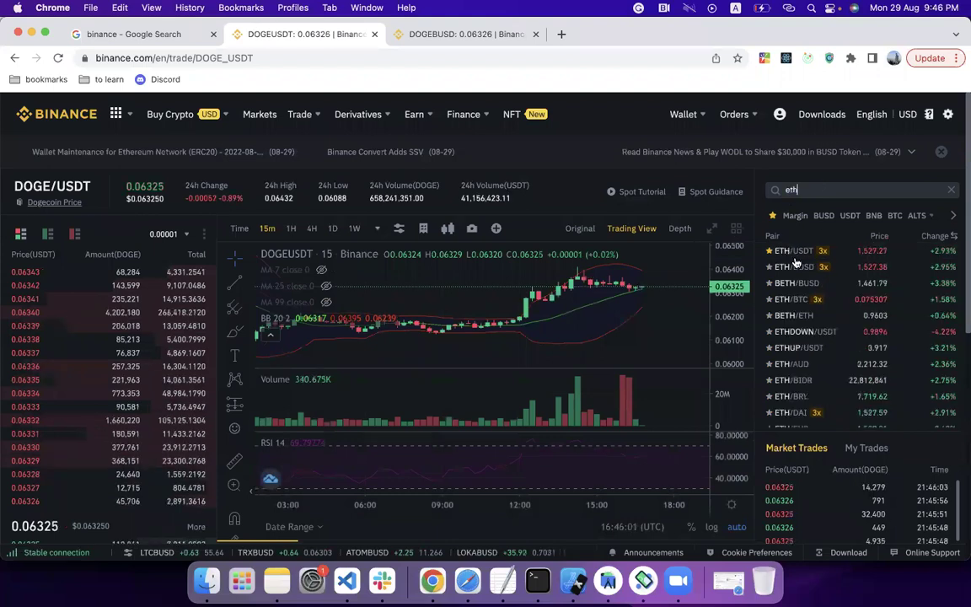
left_click(794, 259)
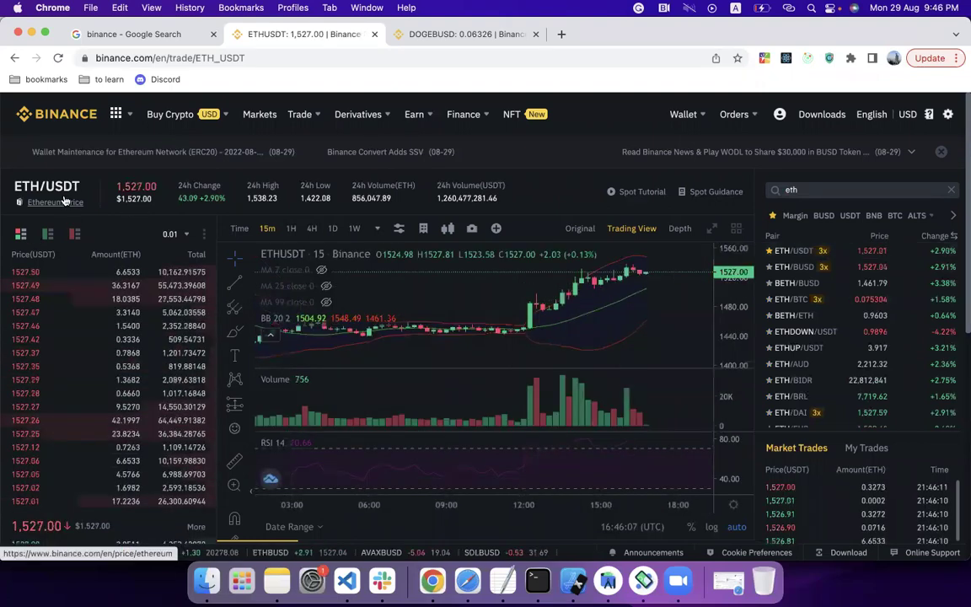
left_click(377, 228)
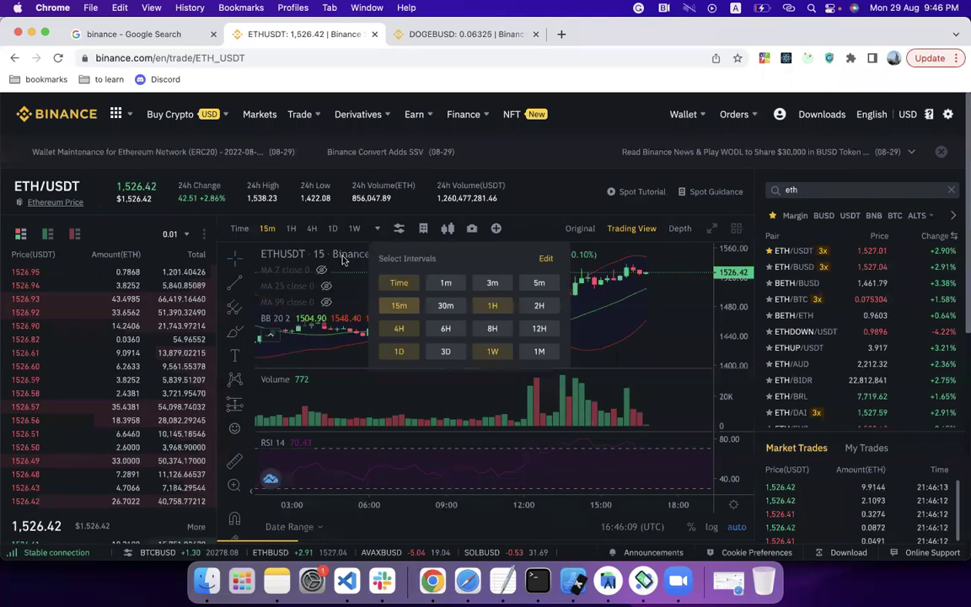
left_click(291, 230)
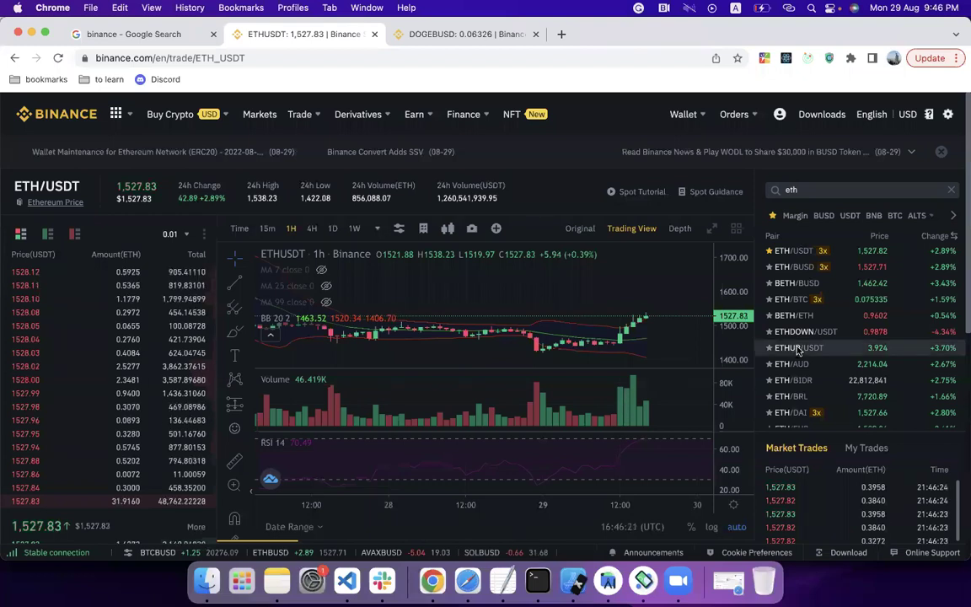
scroll(798, 350, "down", 3)
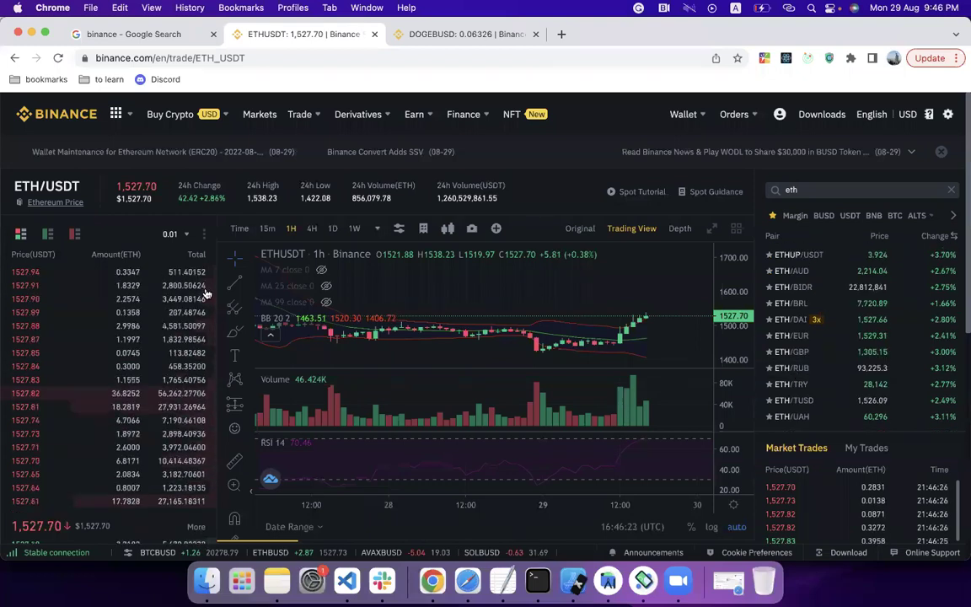
scroll(207, 292, "down", 1)
scroll(207, 292, "down", 5)
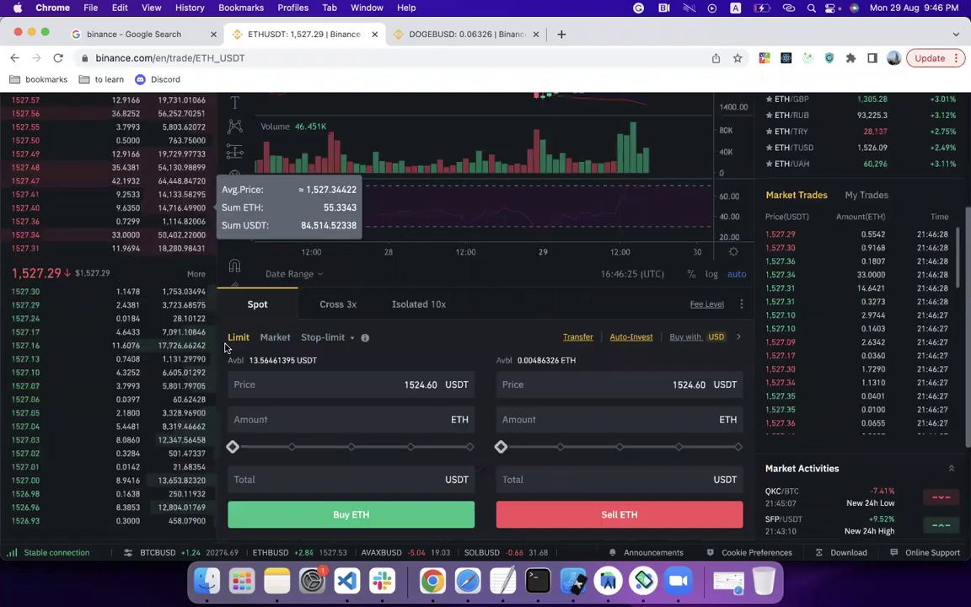
scroll(226, 347, "down", 2)
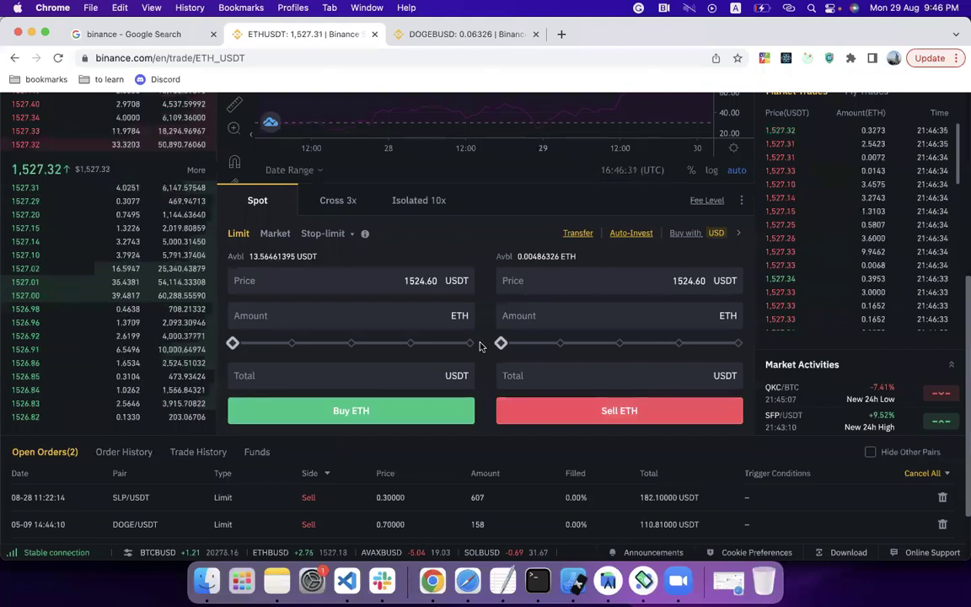
left_click(397, 317)
left_click(276, 255)
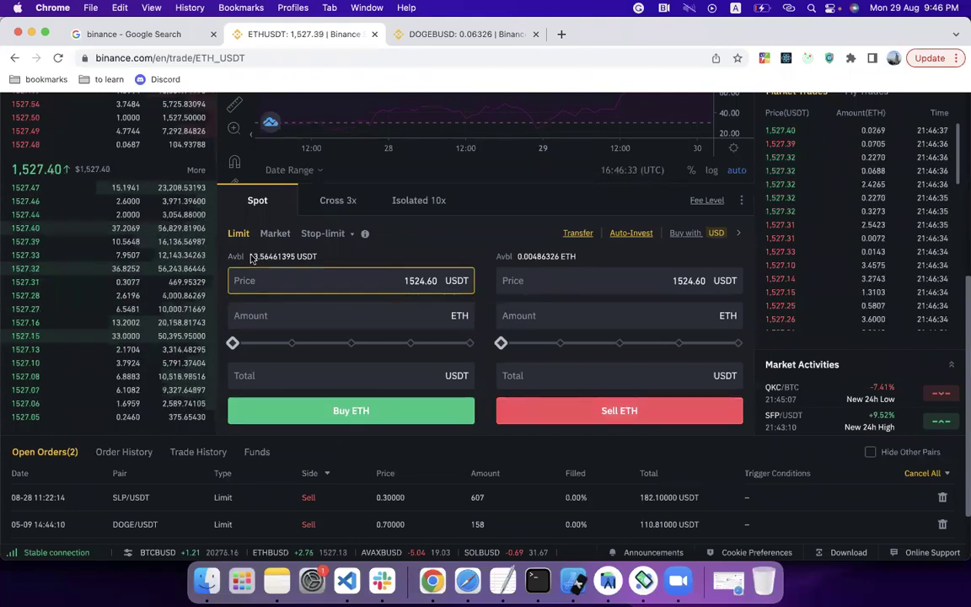
left_click(257, 203)
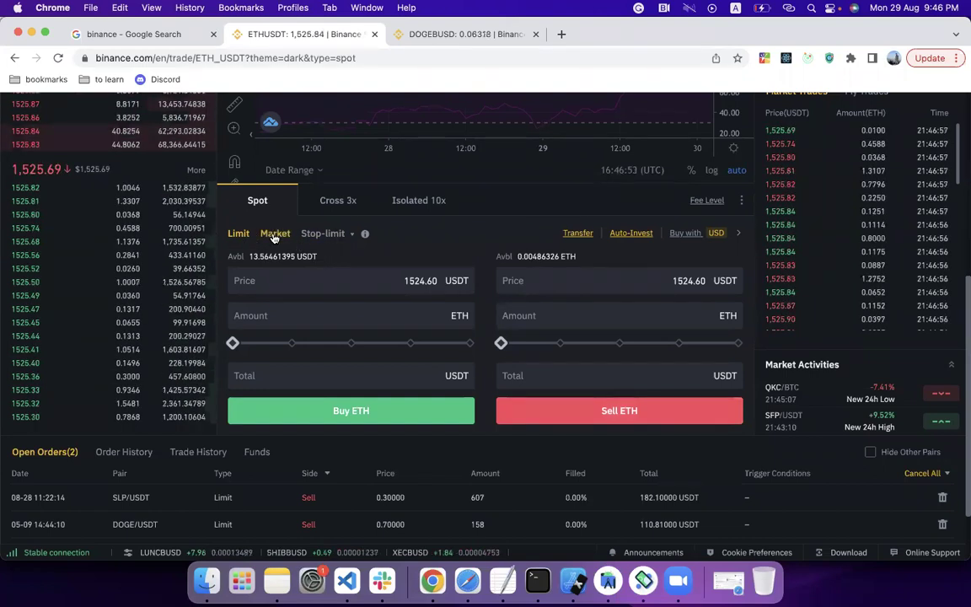
Switch the ETH buy form to Market orders specified by Total.
left_click(275, 234)
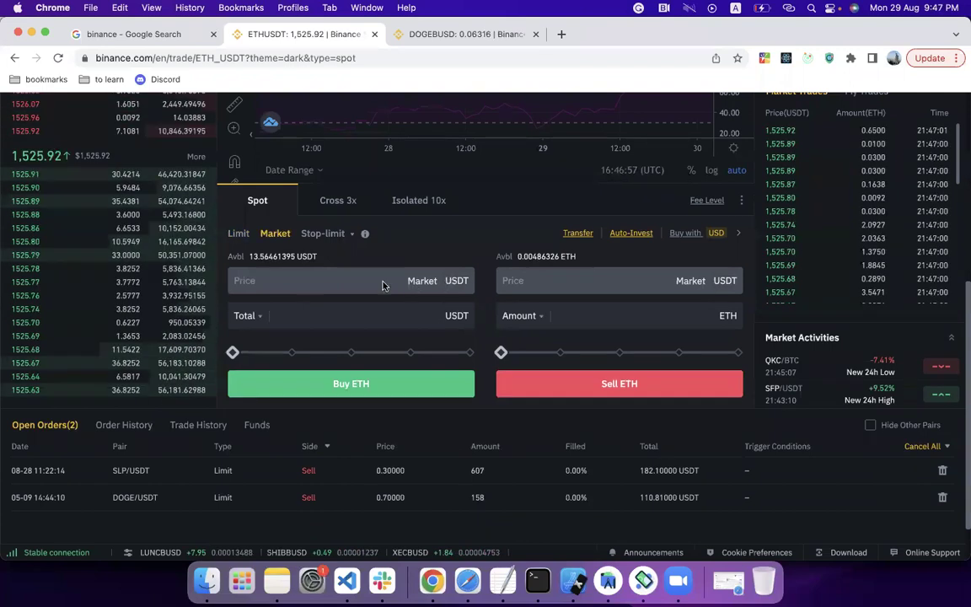
left_click(379, 315)
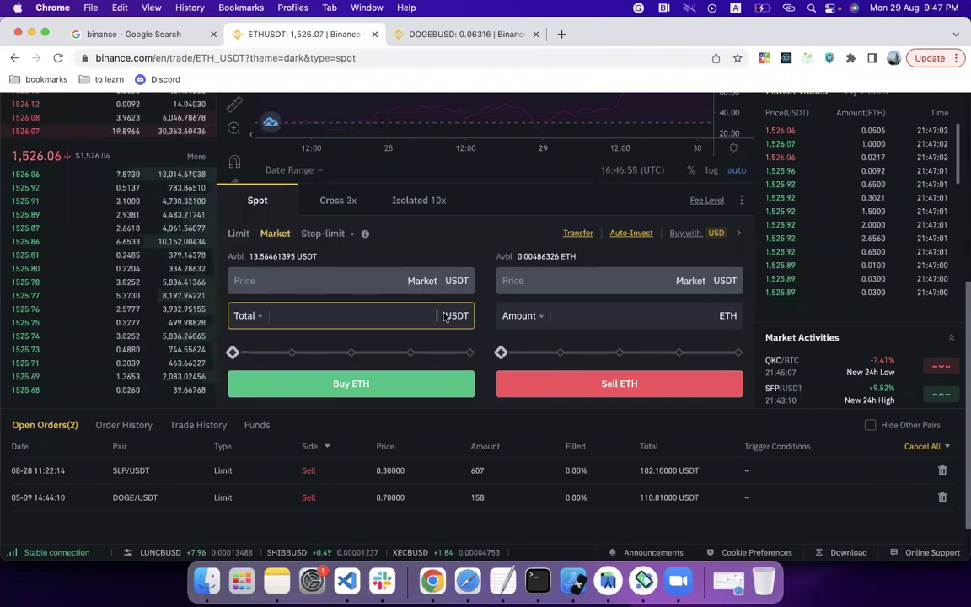
left_click(256, 338)
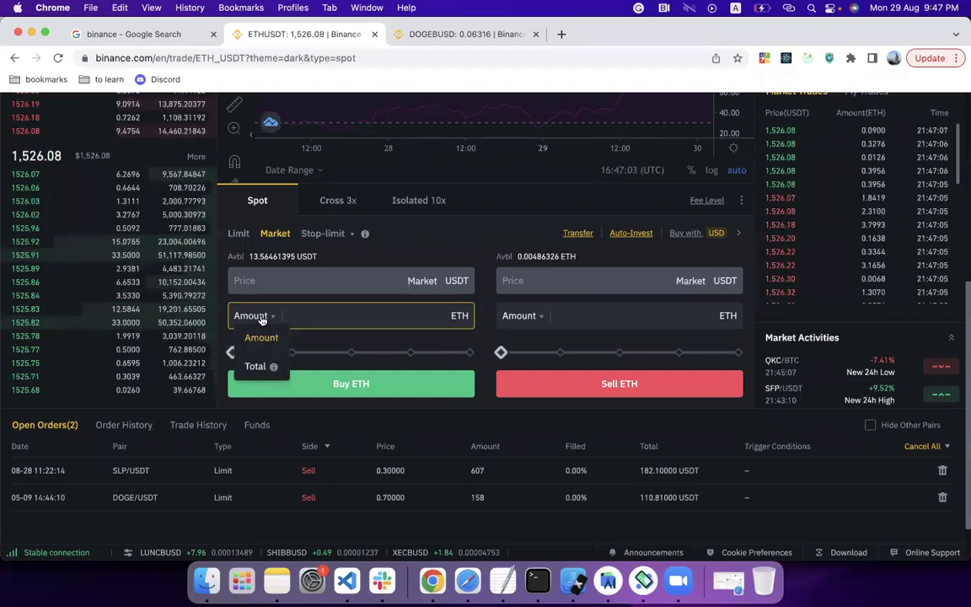
left_click(253, 366)
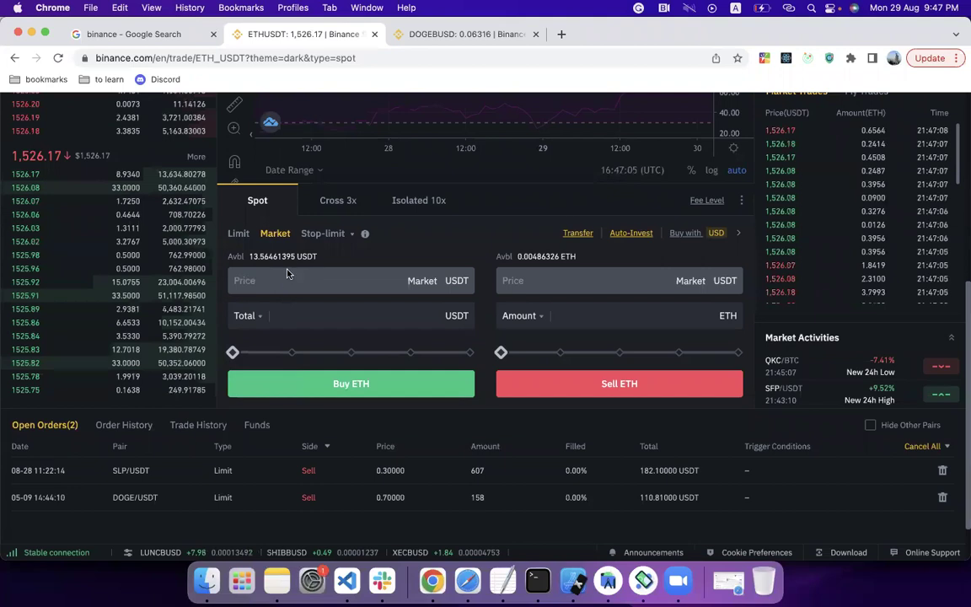
Enter a buy total of 13 USDT.
left_click(309, 324)
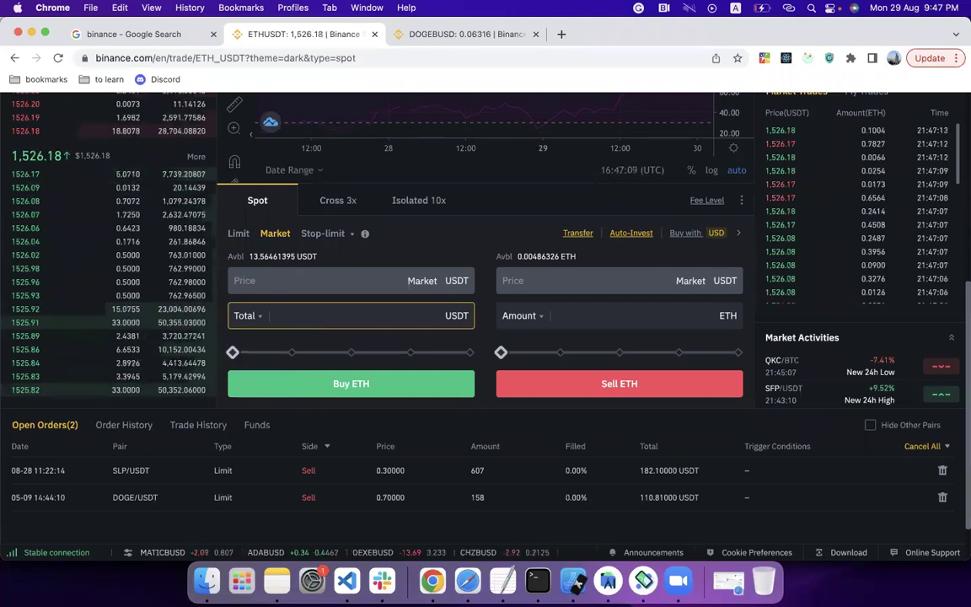
type("13")
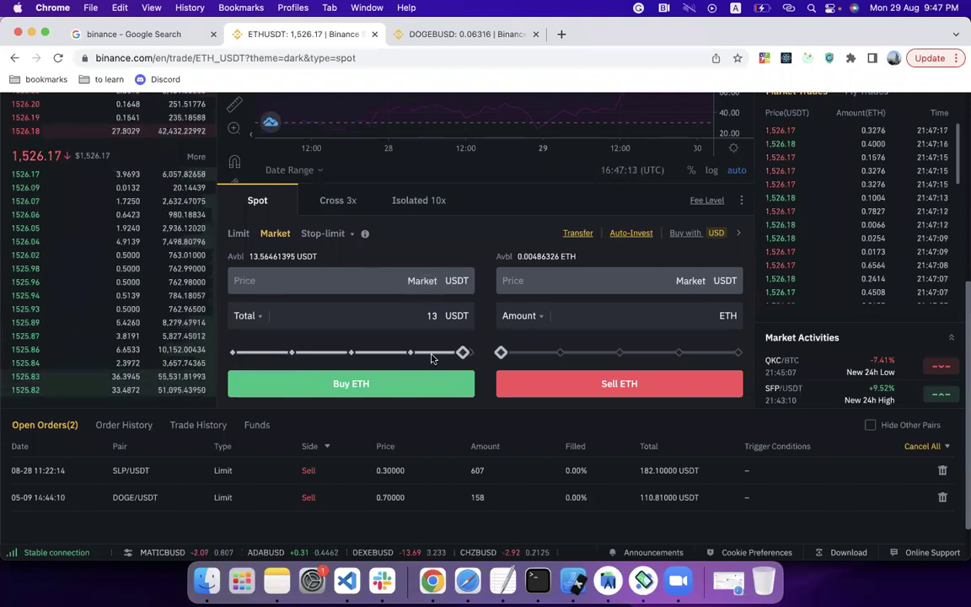
left_click(371, 390)
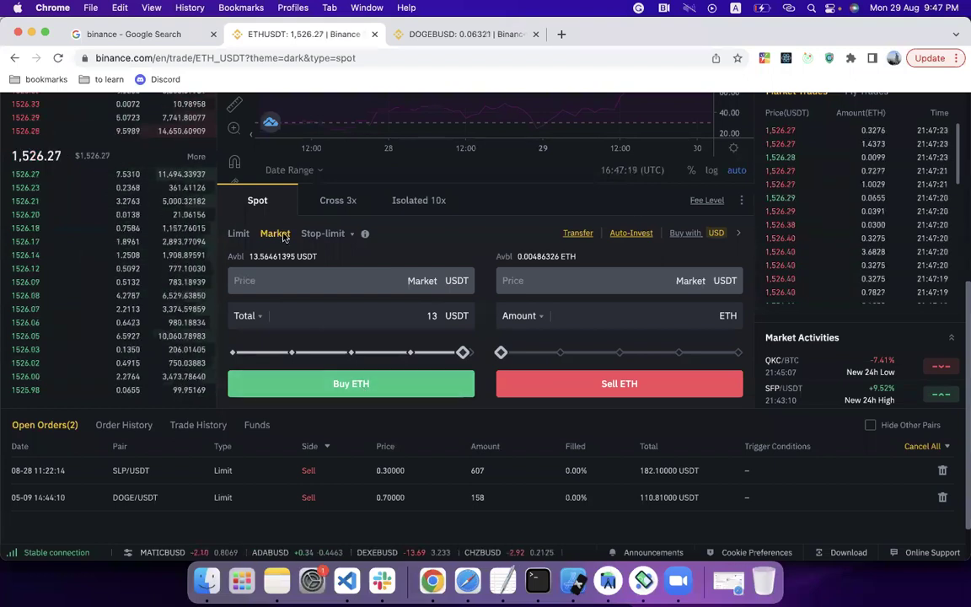
scroll(284, 236, "up", 2)
scroll(151, 222, "up", 5)
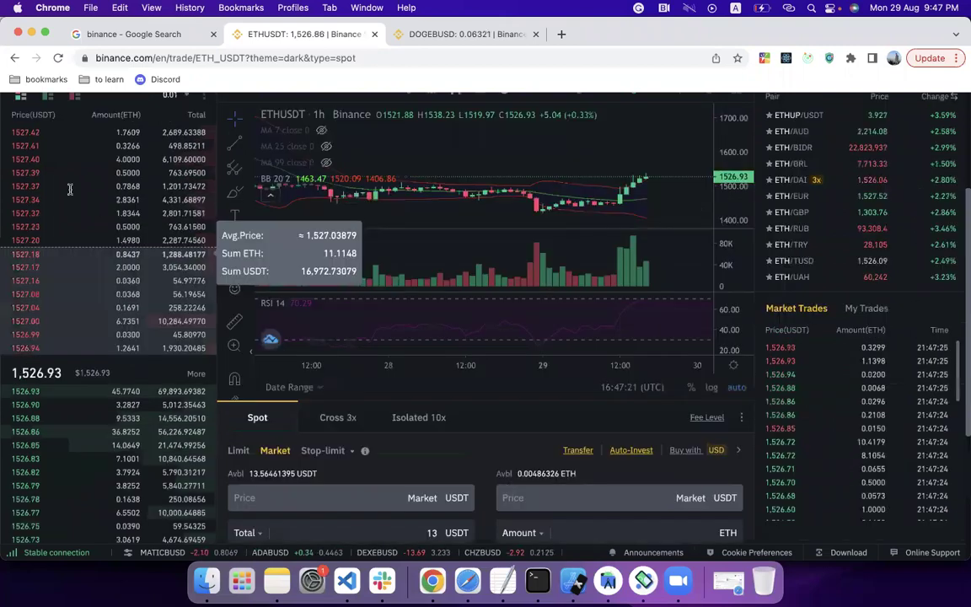
scroll(64, 170, "up", 5)
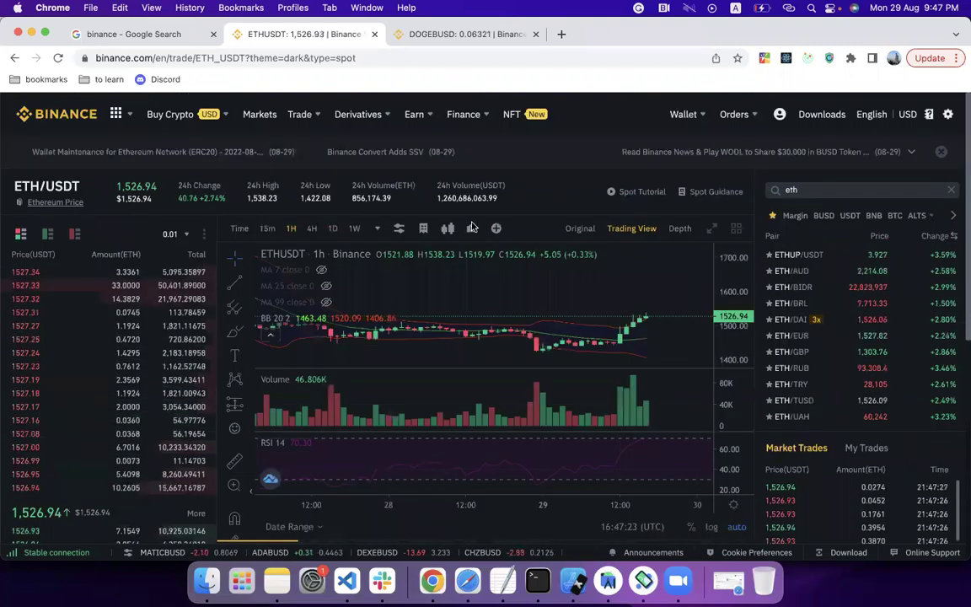
scroll(472, 226, "down", 1)
scroll(472, 226, "down", 5)
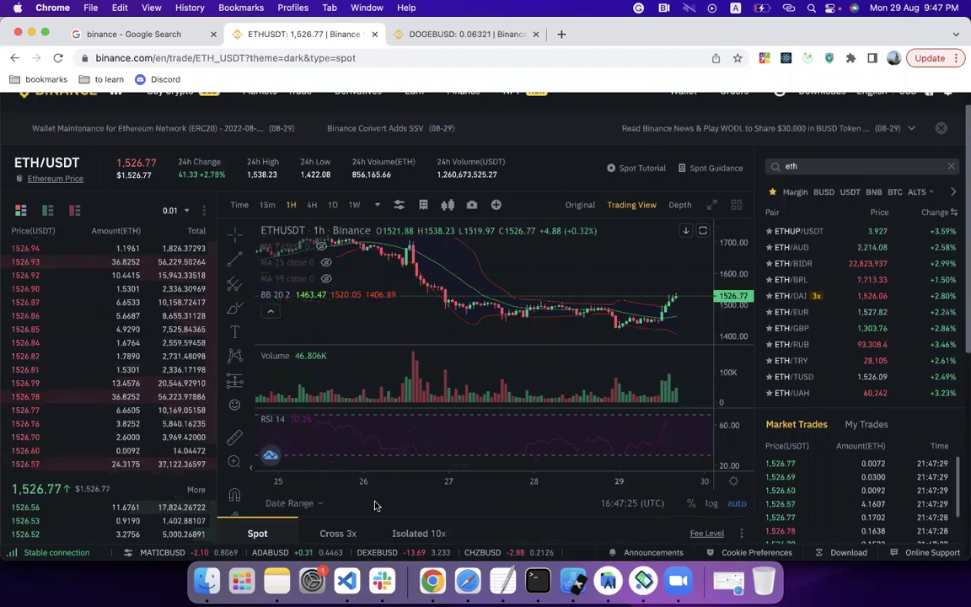
scroll(355, 427, "down", 10)
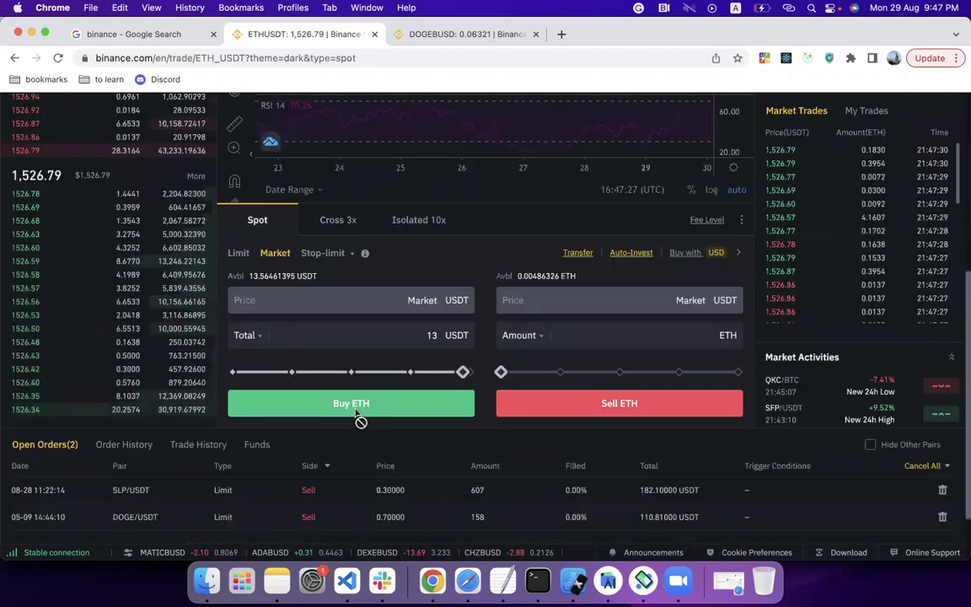
Submit the 13 USDT market buy, filling 0.0085 ETH.
left_click(357, 414)
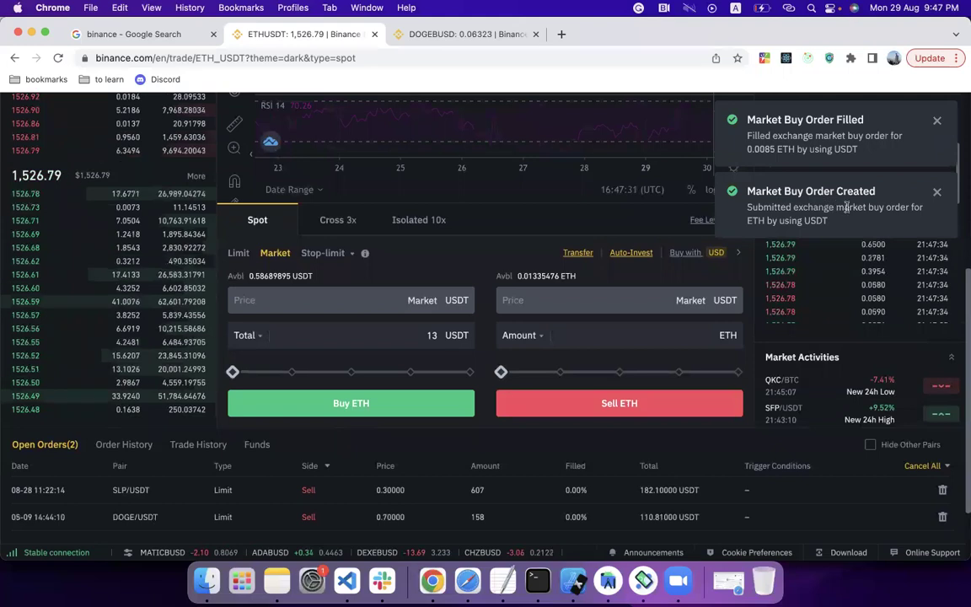
scroll(389, 447, "down", 1)
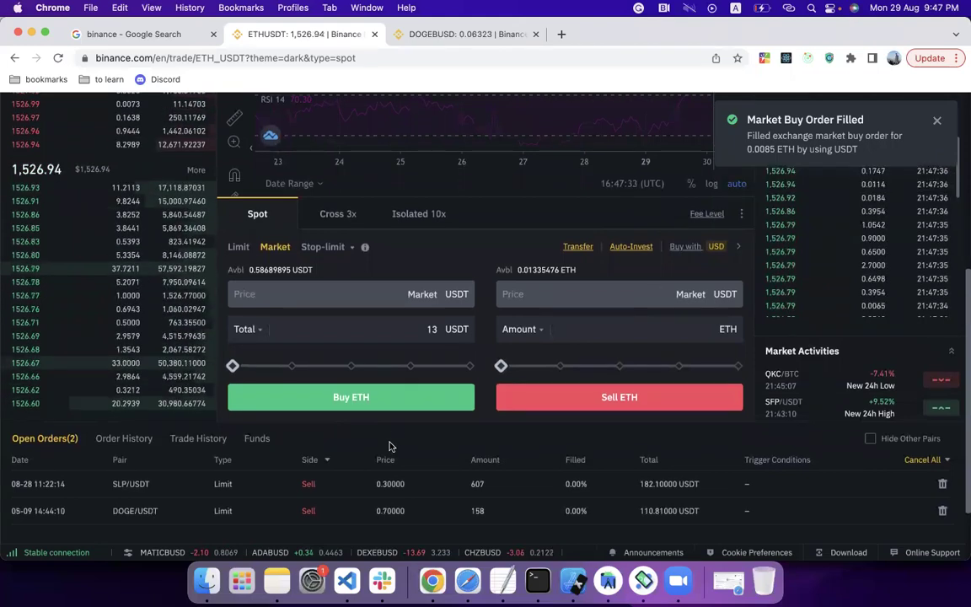
scroll(390, 447, "down", 3)
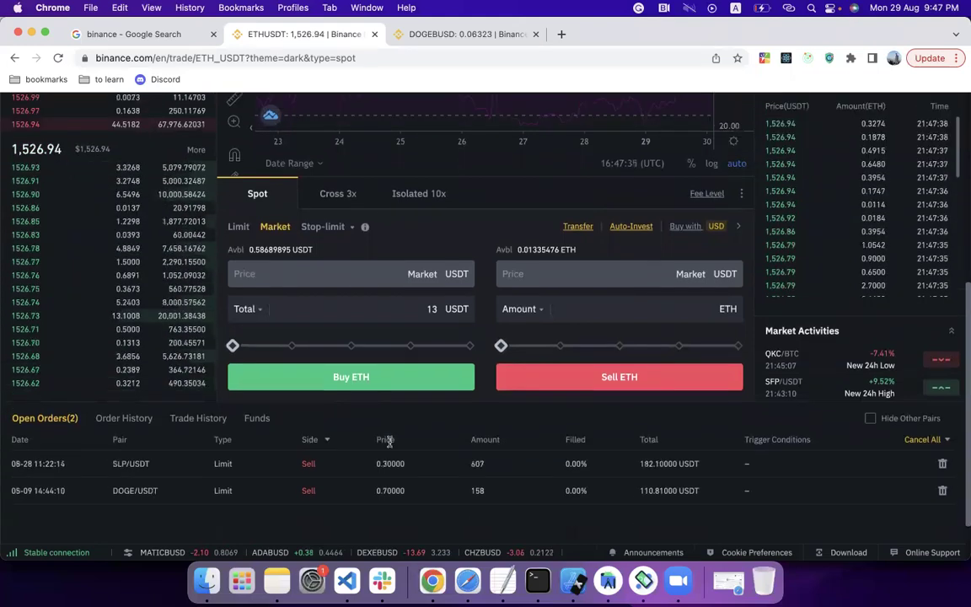
scroll(388, 439, "up", 3)
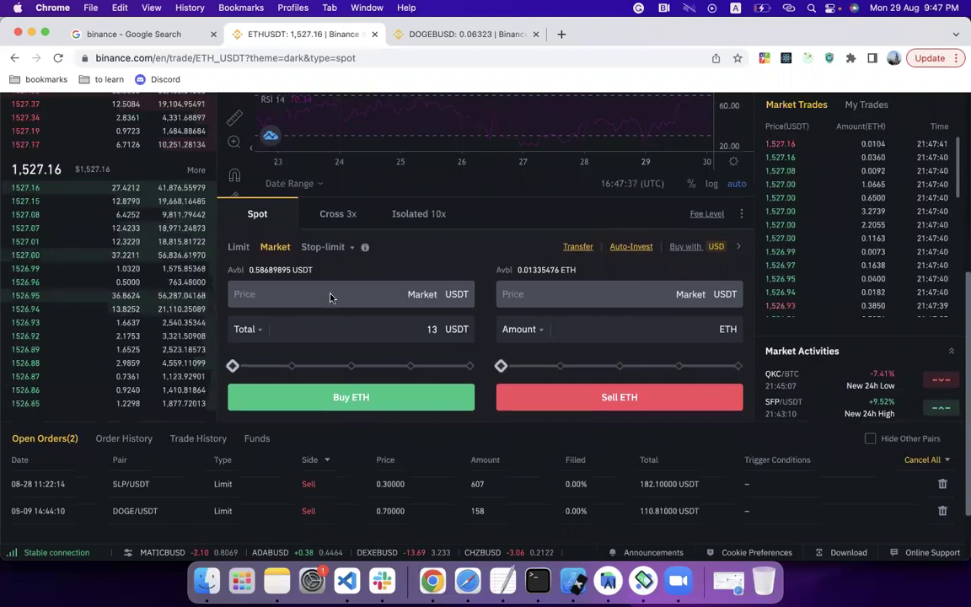
left_click(389, 335)
scroll(371, 334, "up", 10)
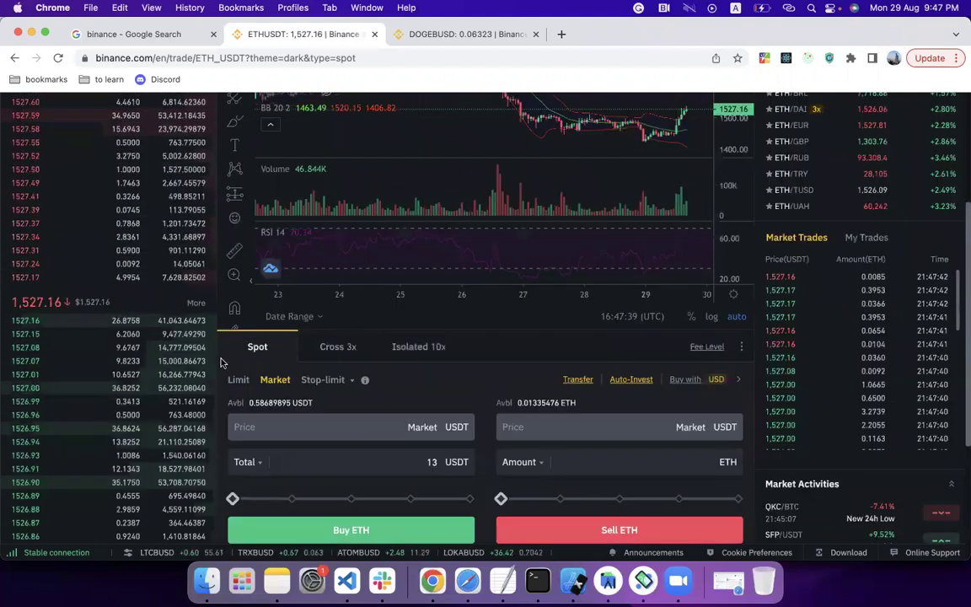
scroll(219, 277, "up", 10)
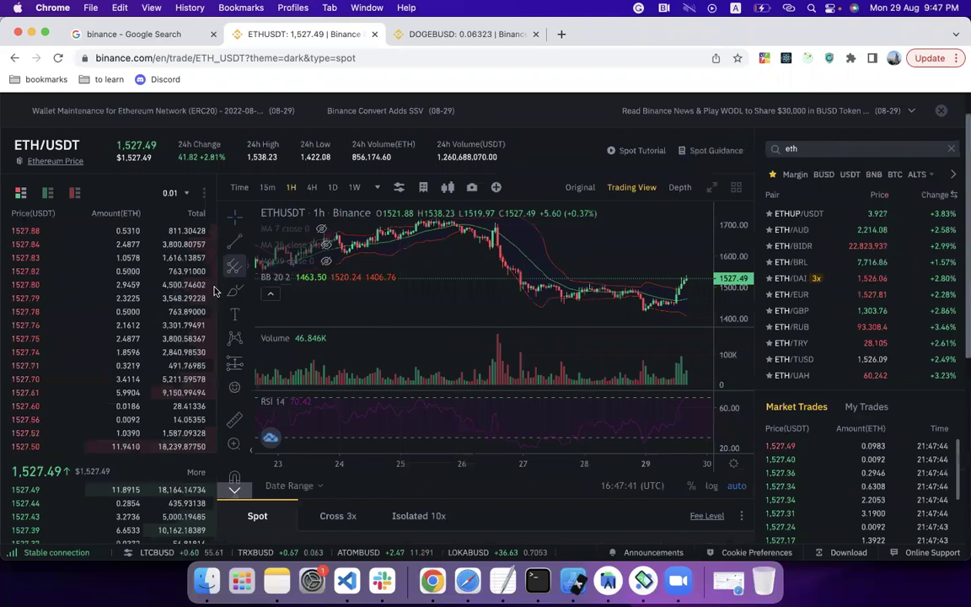
Open the logged-in Binance home page in a new third tab.
scroll(217, 278, "down", 4)
scroll(251, 516, "down", 1)
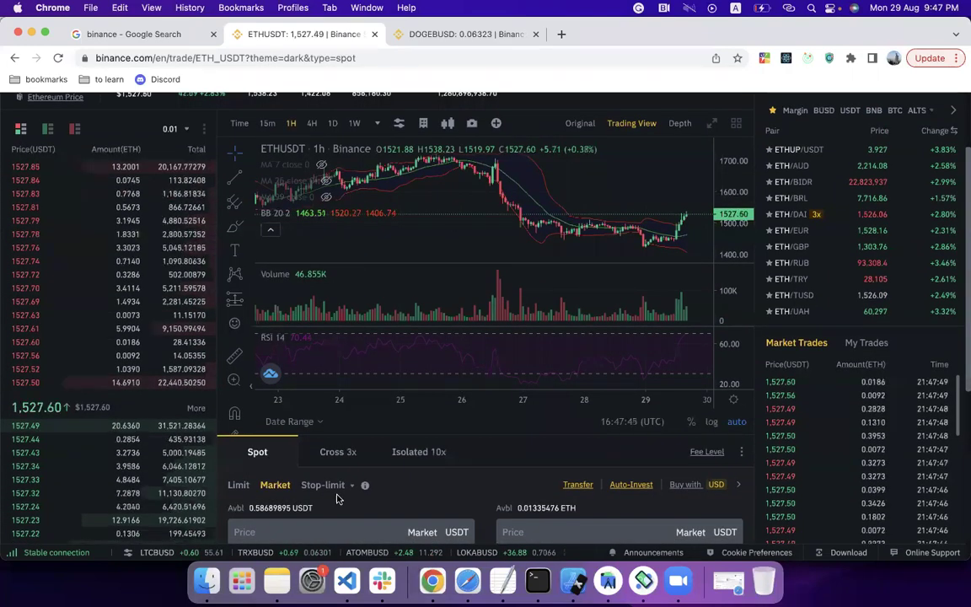
scroll(336, 497, "up", 2)
scroll(202, 251, "up", 3)
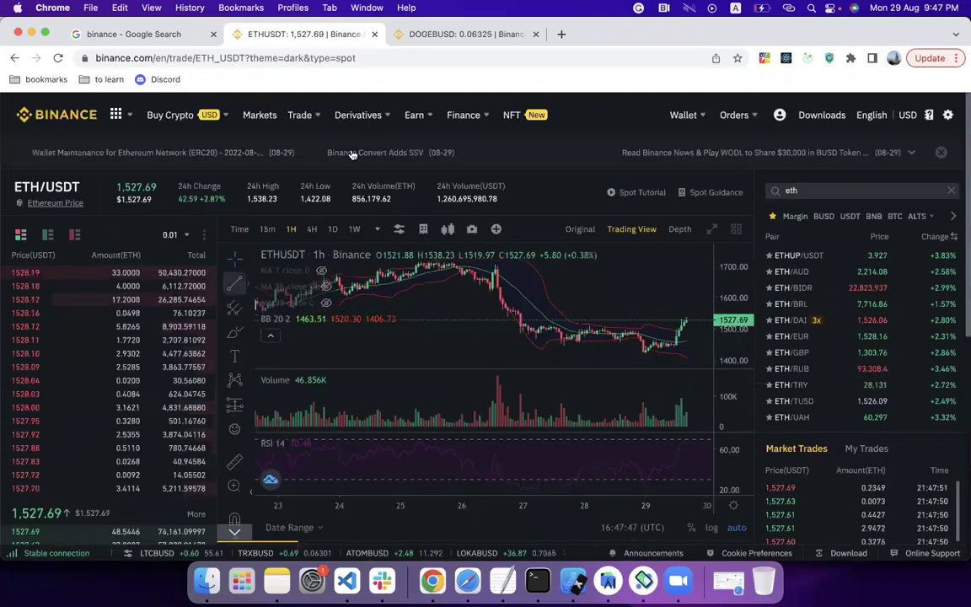
mouse_move(306, 126)
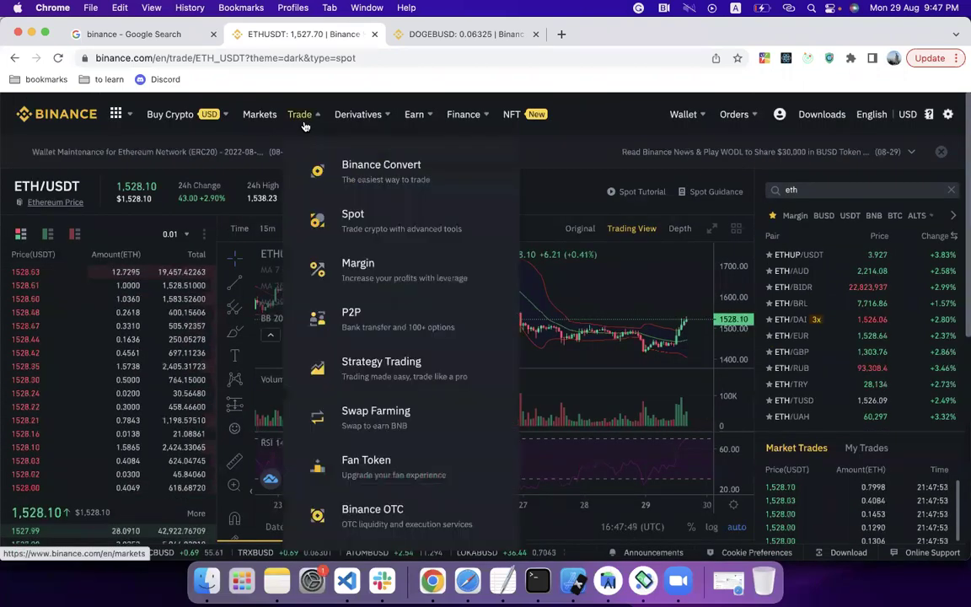
right_click(346, 206)
key("Escape")
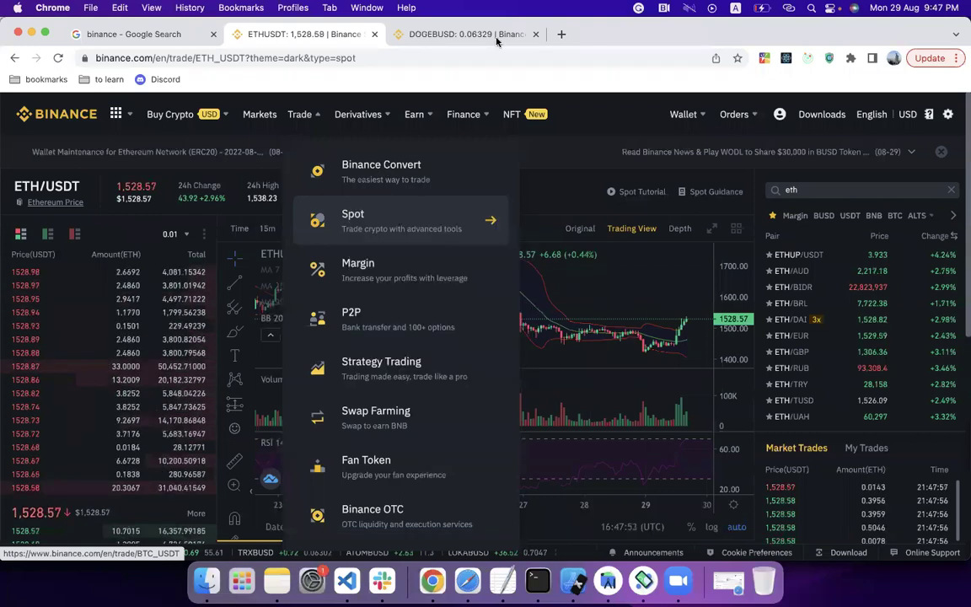
left_click(541, 36)
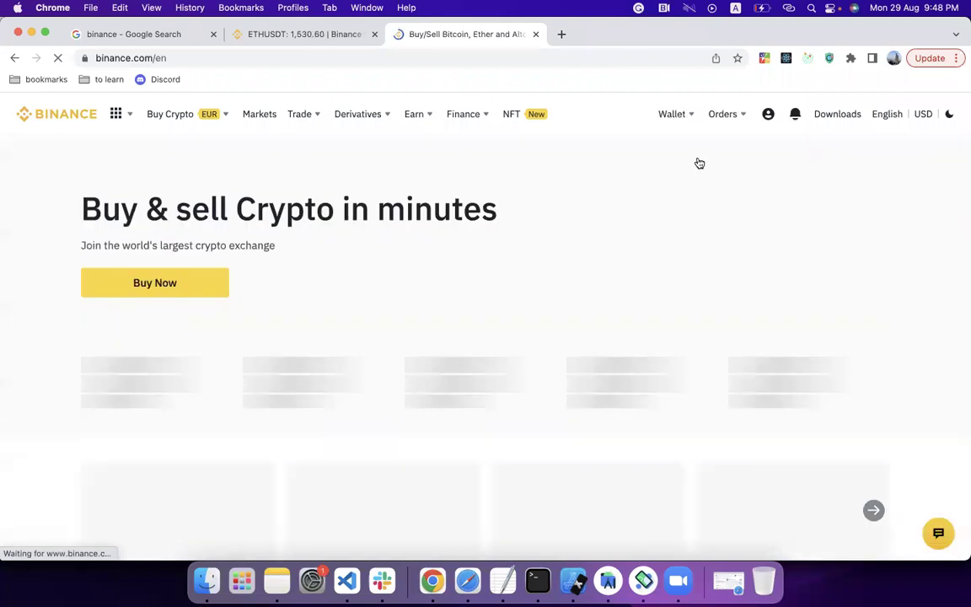
View the Wallet Overview (about $46.86) and open the Fiat and Spot wallet details.
mouse_move(672, 113)
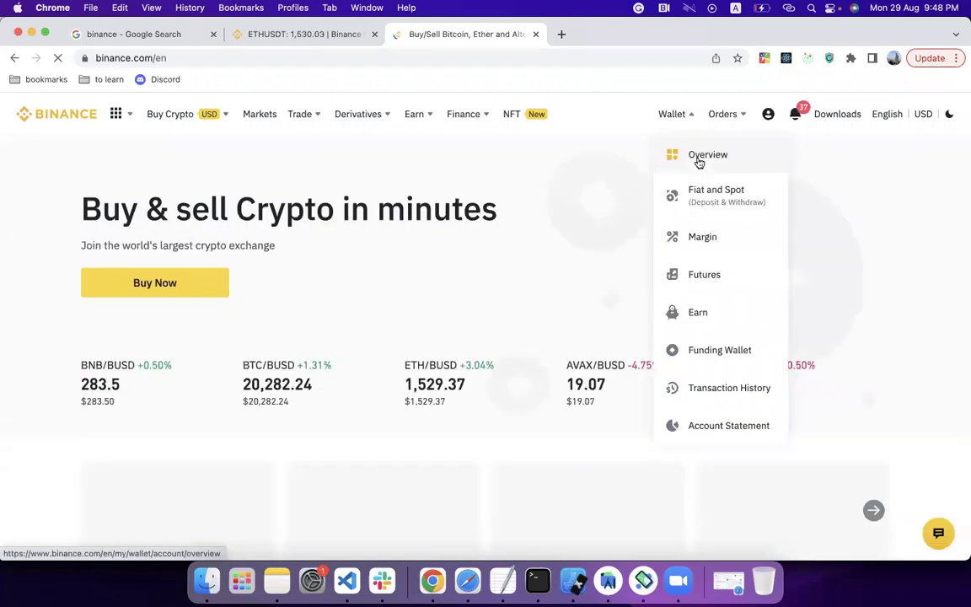
left_click(699, 160)
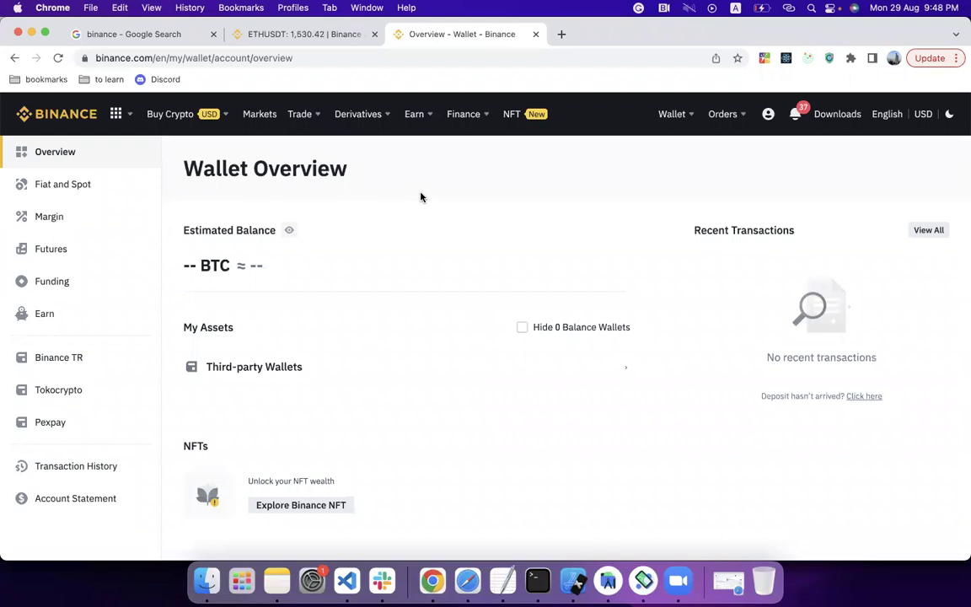
scroll(353, 137, "down", 2)
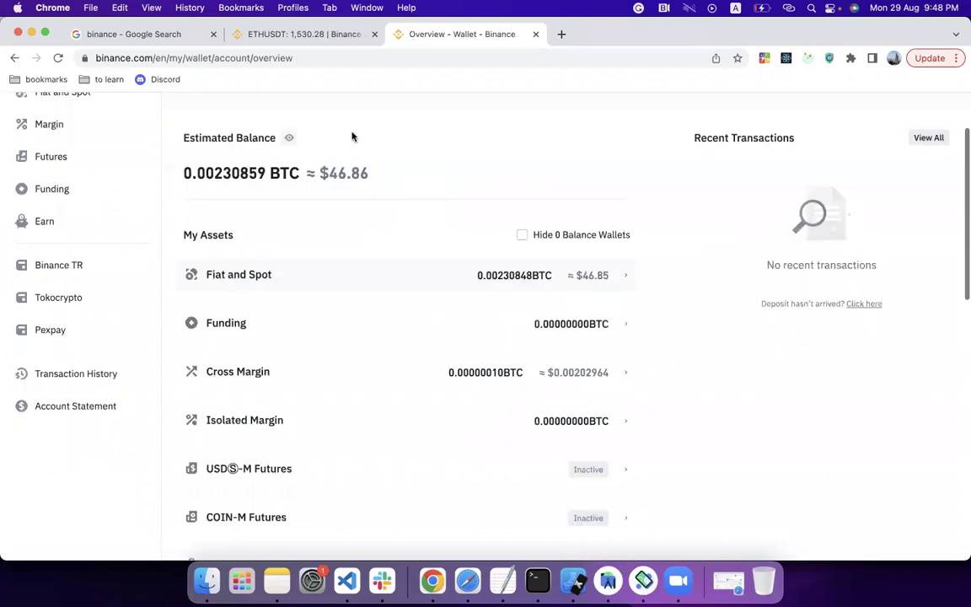
scroll(356, 139, "down", 2)
scroll(253, 194, "down", 1)
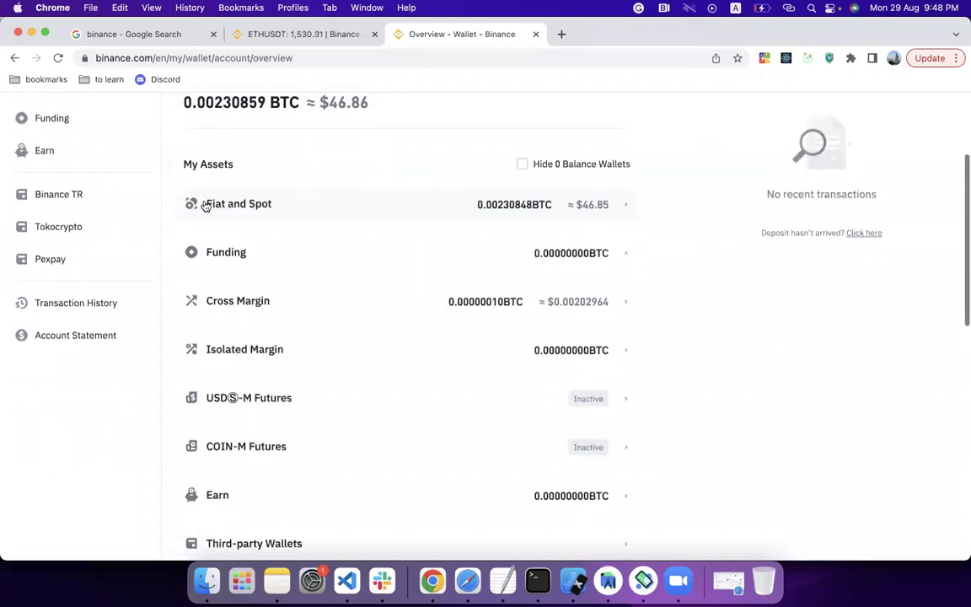
mouse_move(231, 207)
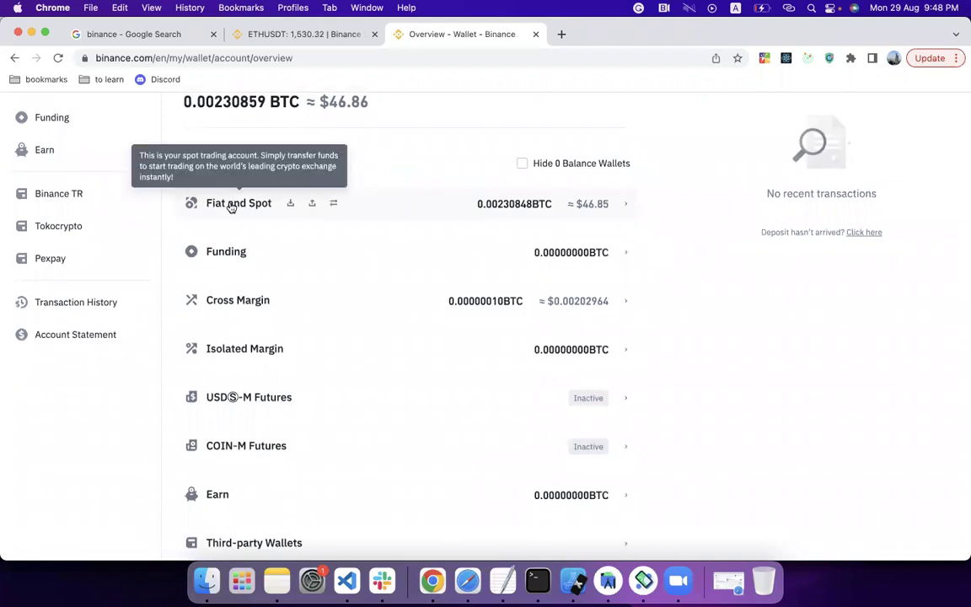
scroll(337, 160, "up", 2)
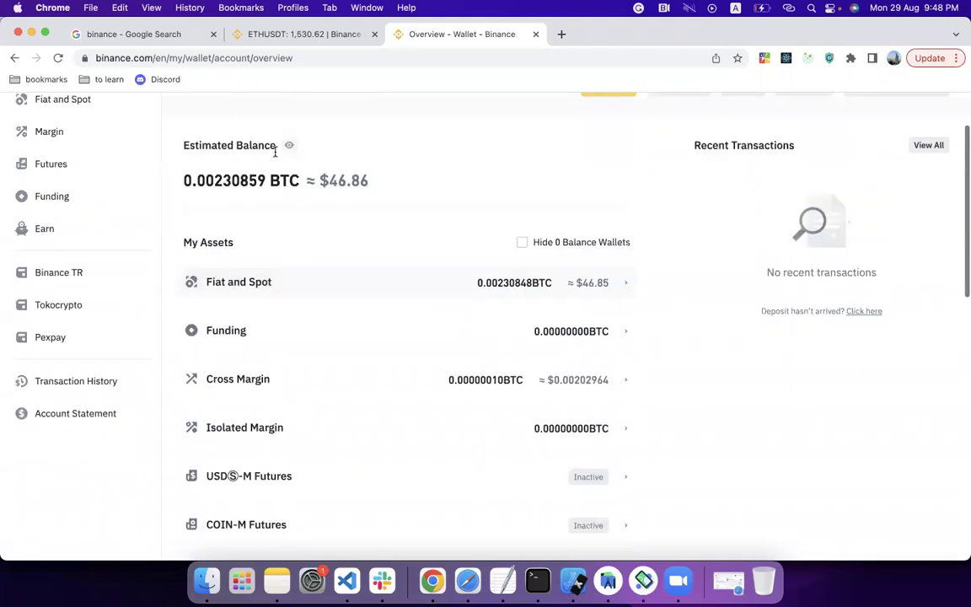
scroll(102, 196, "up", 2)
left_click(61, 186)
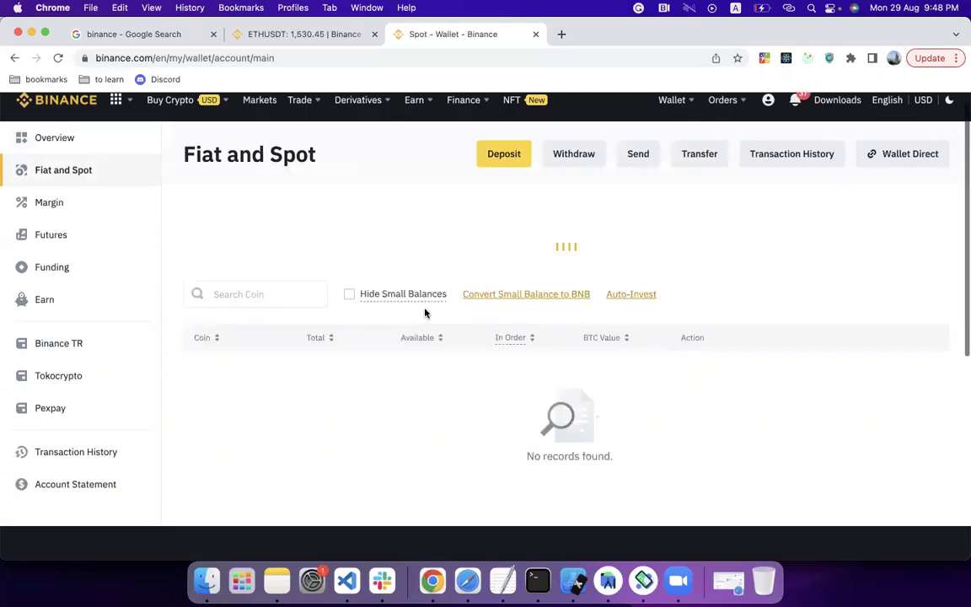
scroll(426, 313, "down", 1)
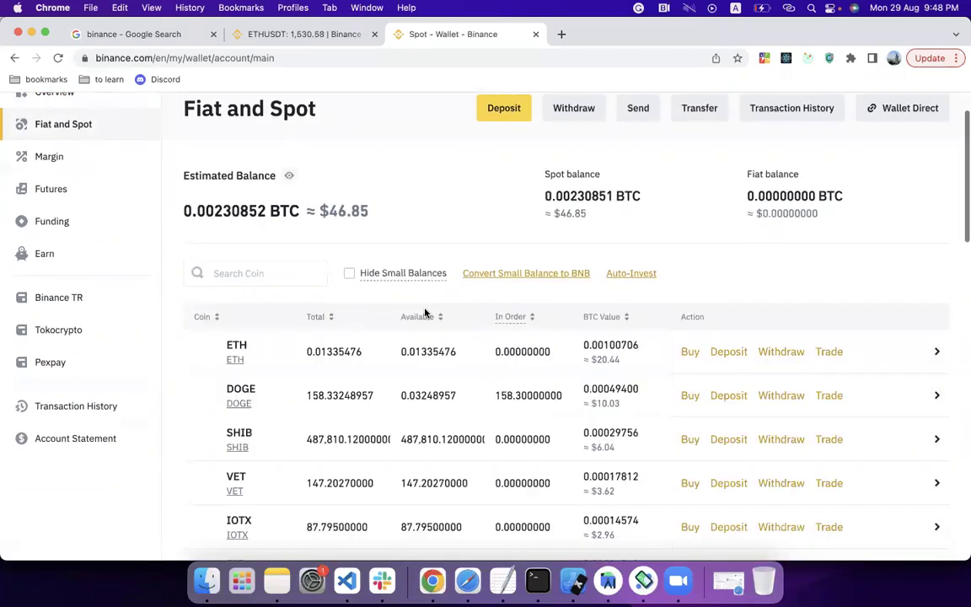
scroll(425, 313, "down", 1)
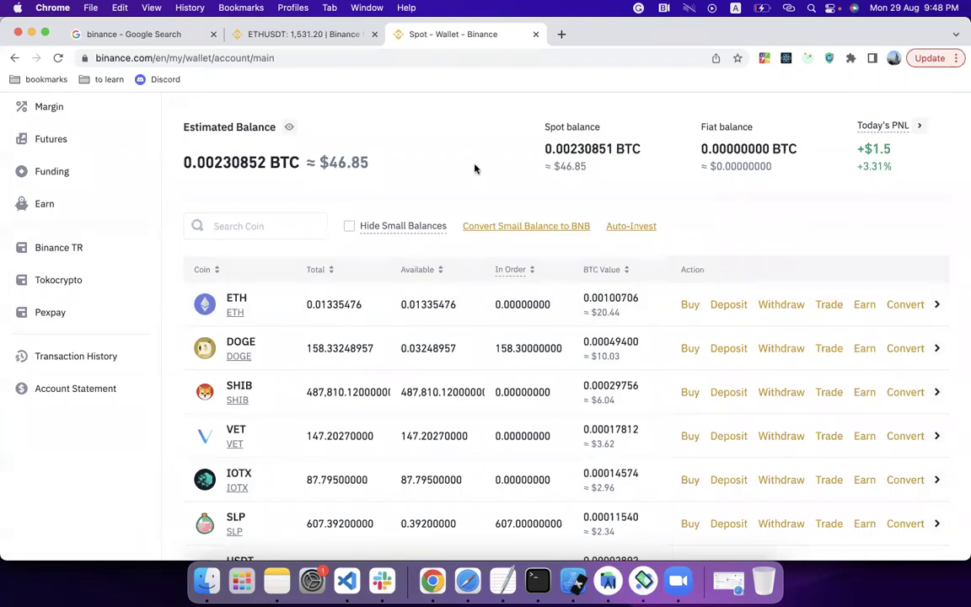
scroll(475, 169, "up", 3)
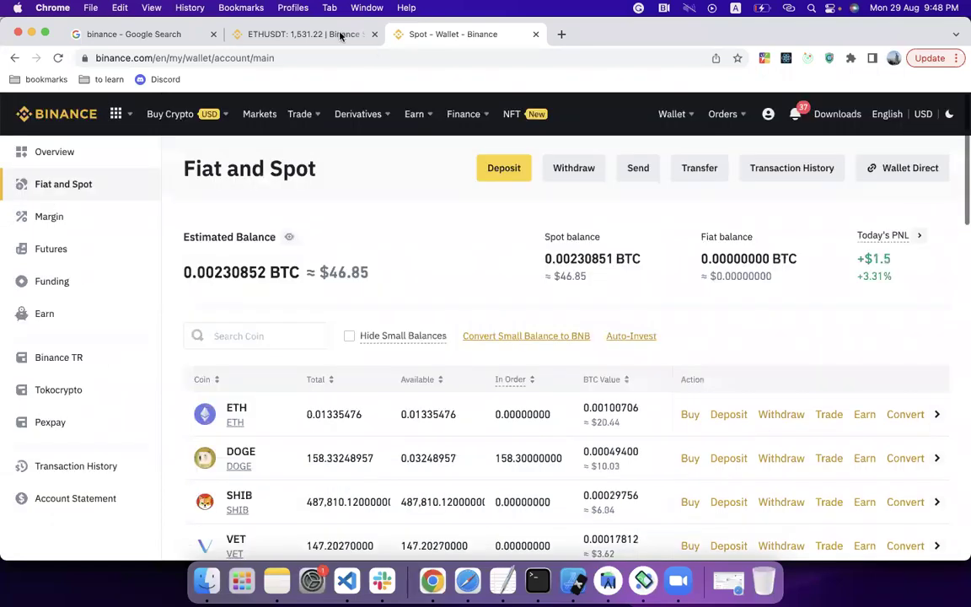
Market-sell 0.0133 ETH on the ETHUSDT tab, leaving about 20.93 USDT.
left_click(340, 35)
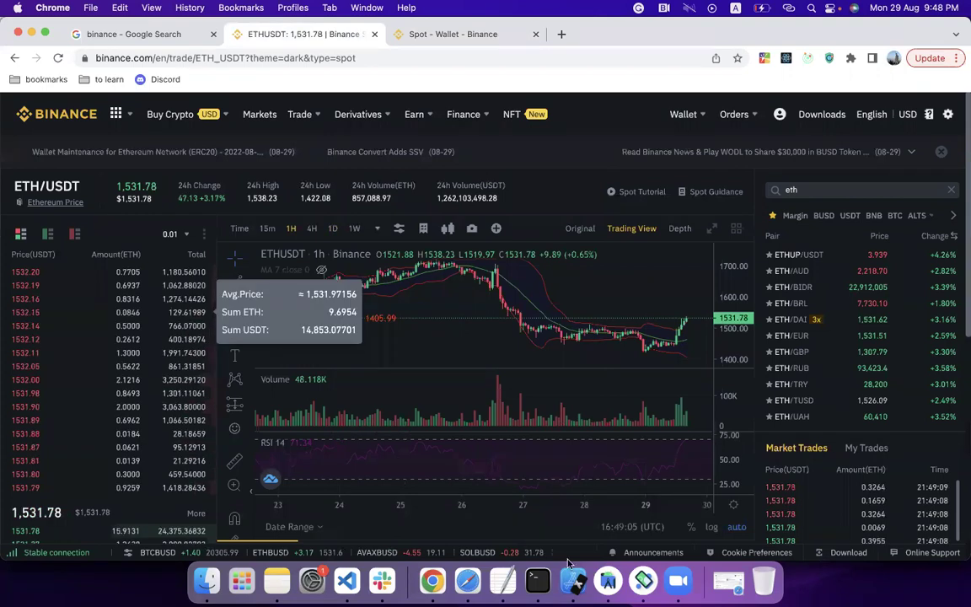
scroll(578, 523, "down", 1)
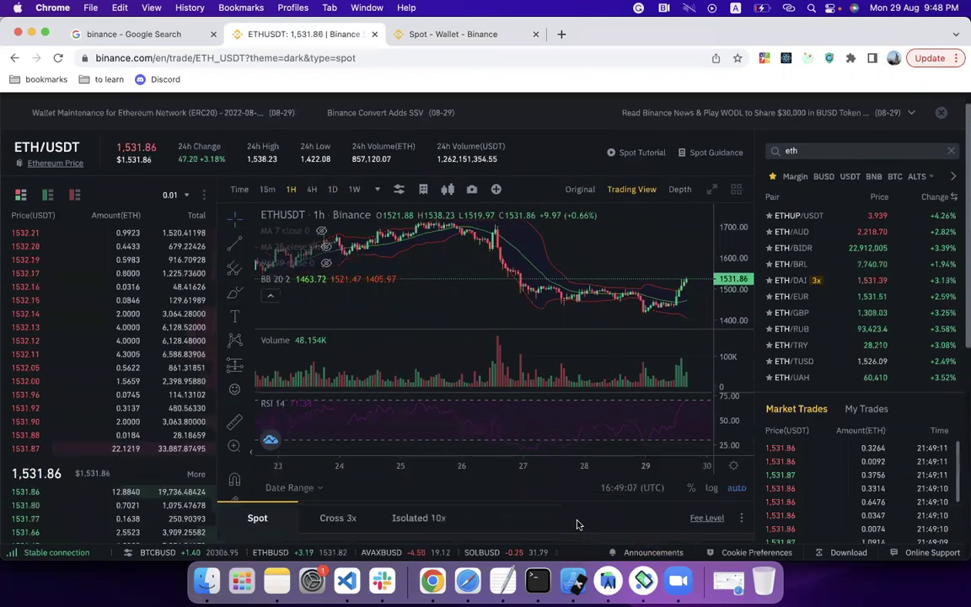
scroll(472, 282, "down", 5)
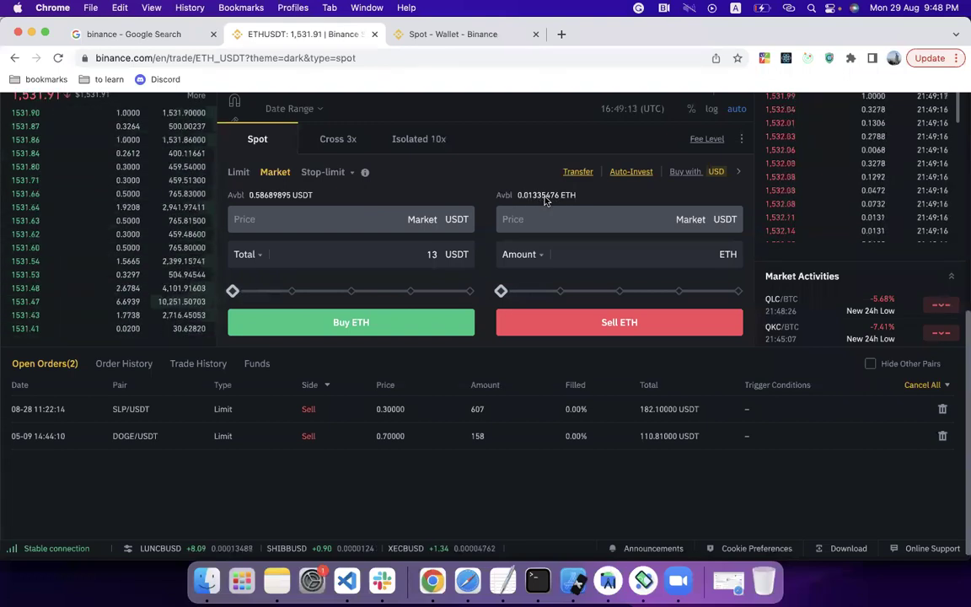
left_click(622, 256)
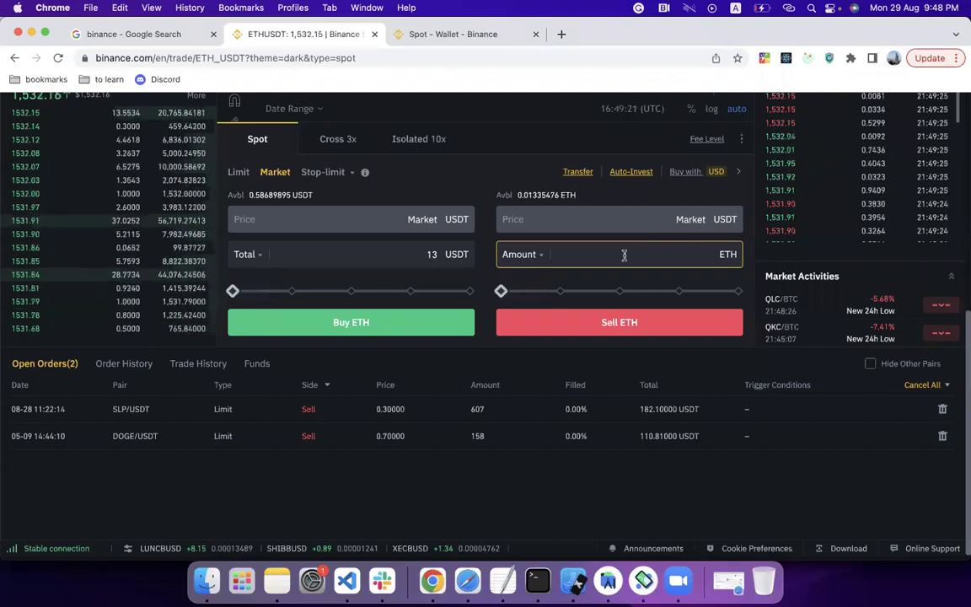
type("0")
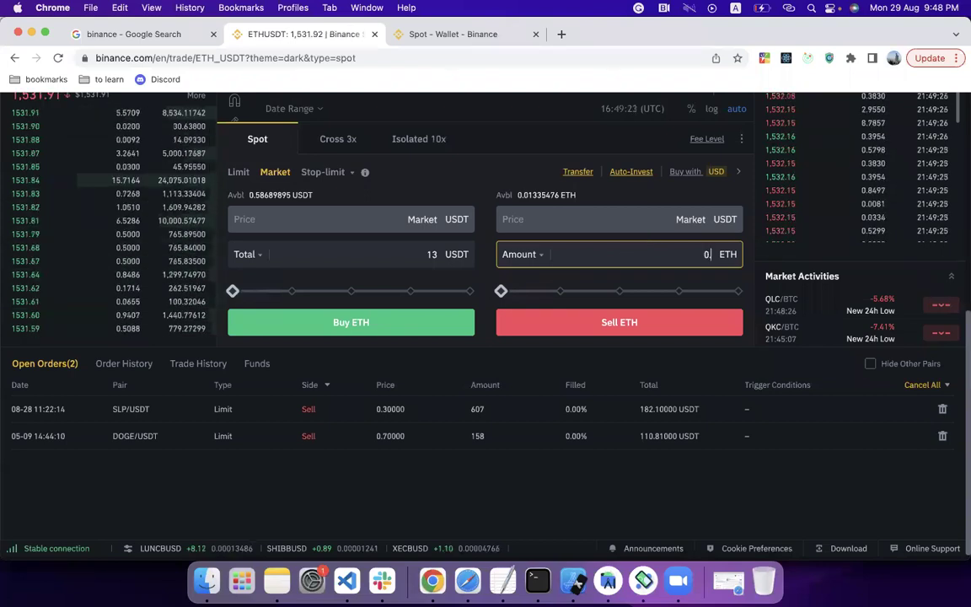
type(".0133")
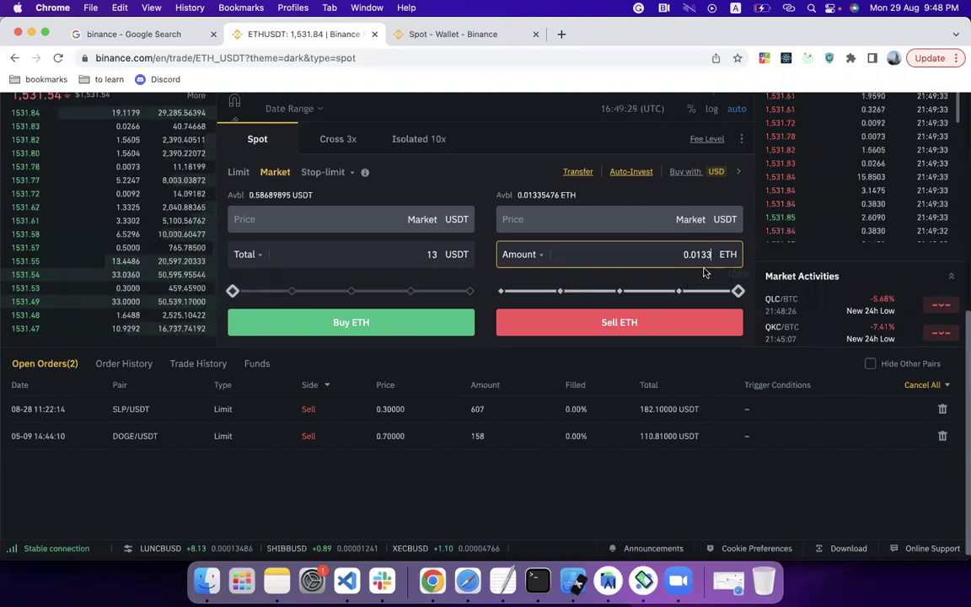
left_click(620, 324)
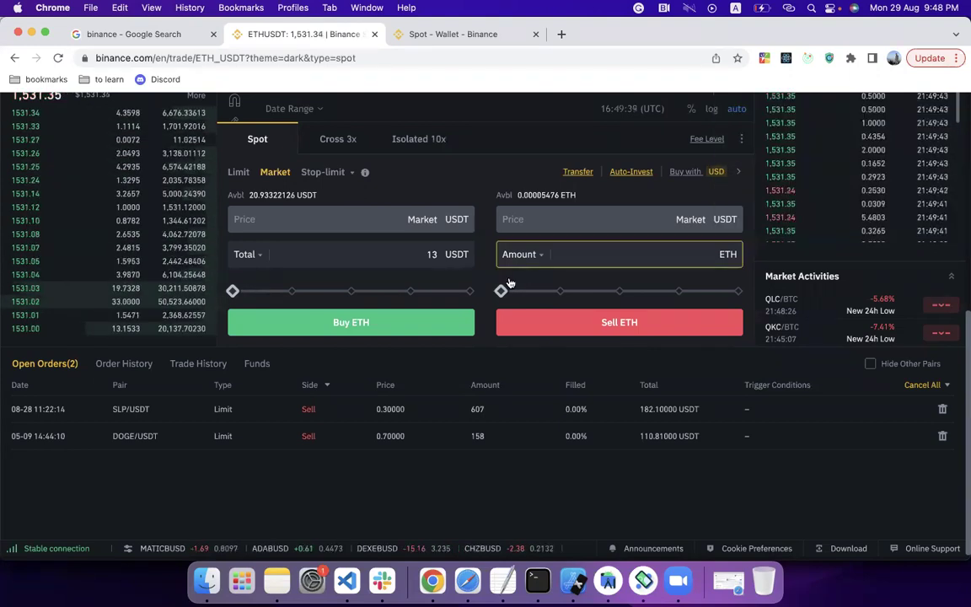
scroll(479, 133, "up", 5)
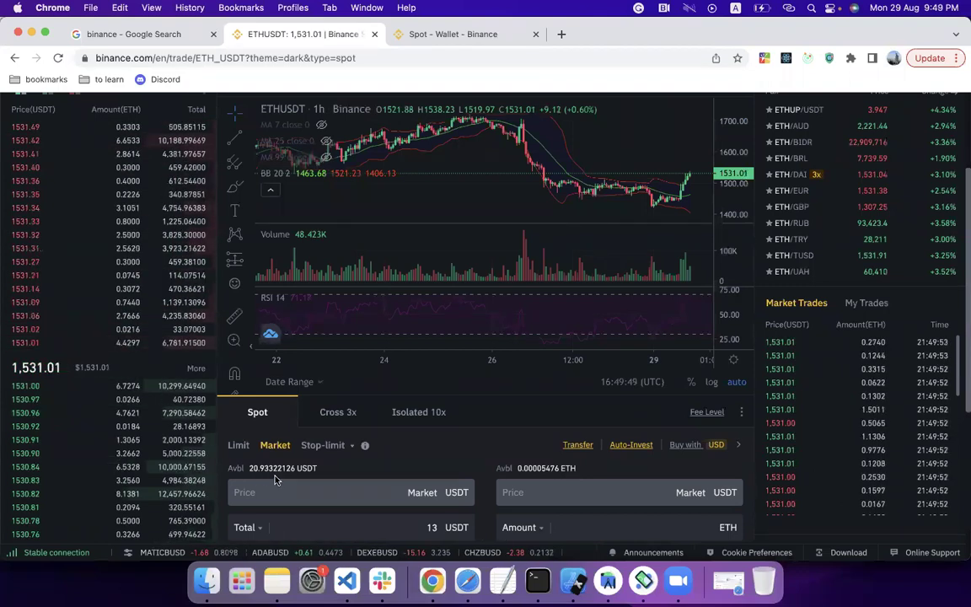
scroll(274, 479, "down", 1)
scroll(274, 475, "down", 2)
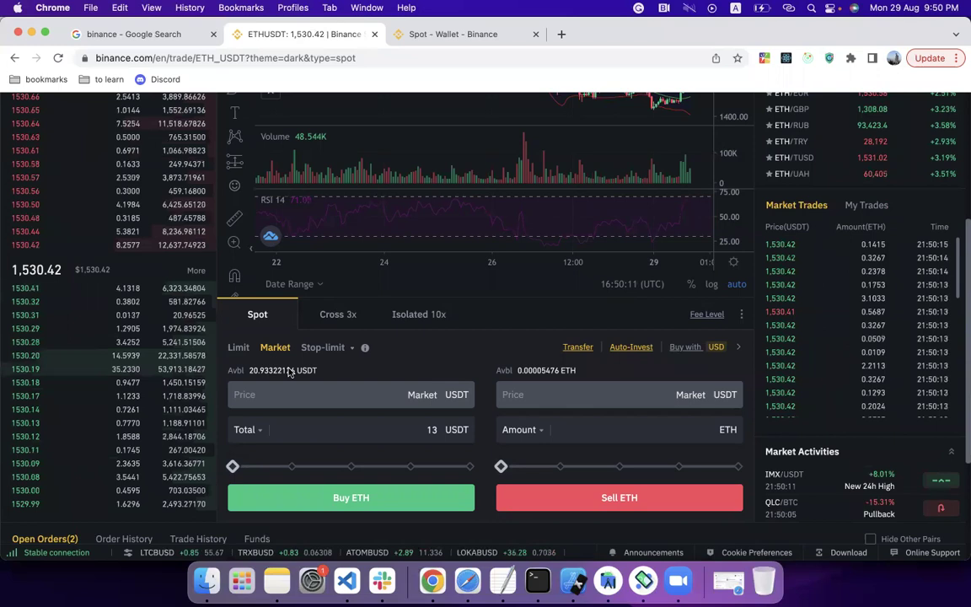
scroll(289, 372, "up", 1)
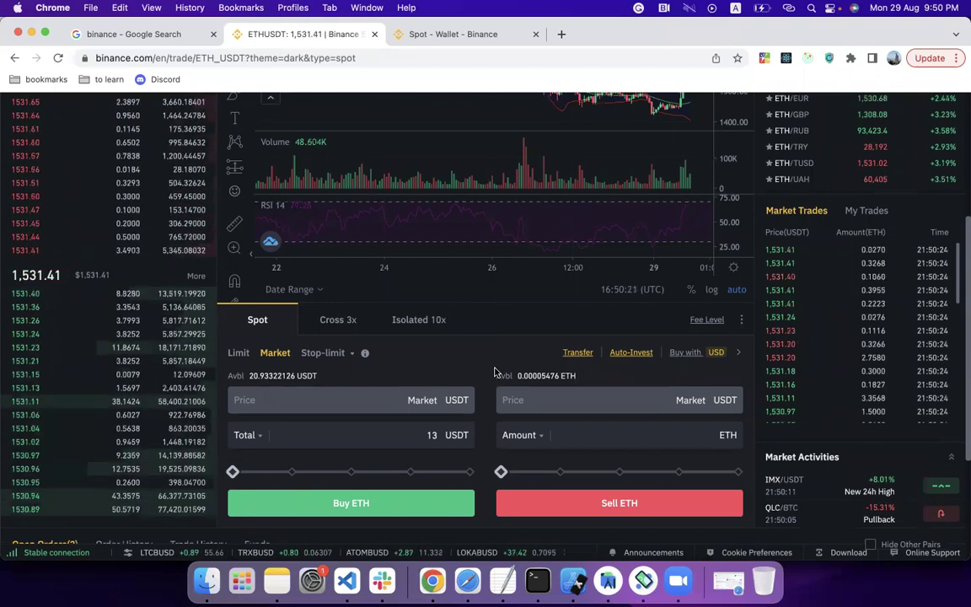
scroll(496, 372, "down", 3)
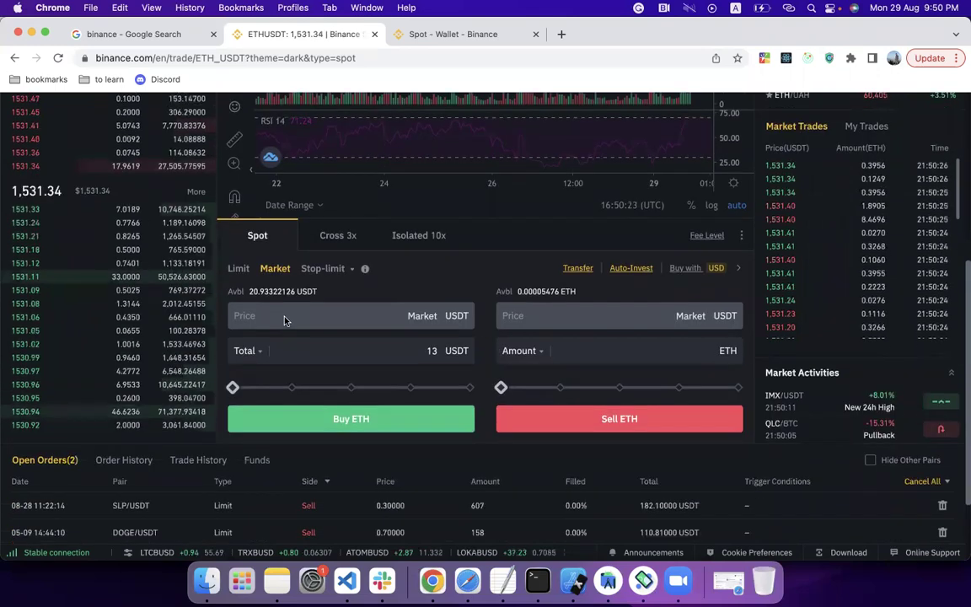
Switch the ETH/USDT order form to Limit and enter a 1530 USDT price.
left_click(238, 269)
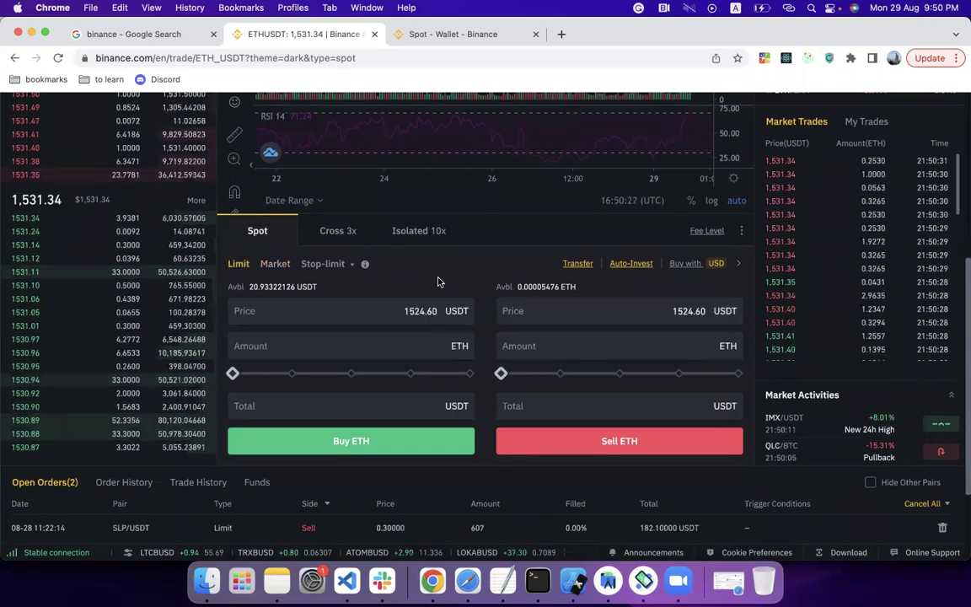
scroll(439, 281, "down", 1)
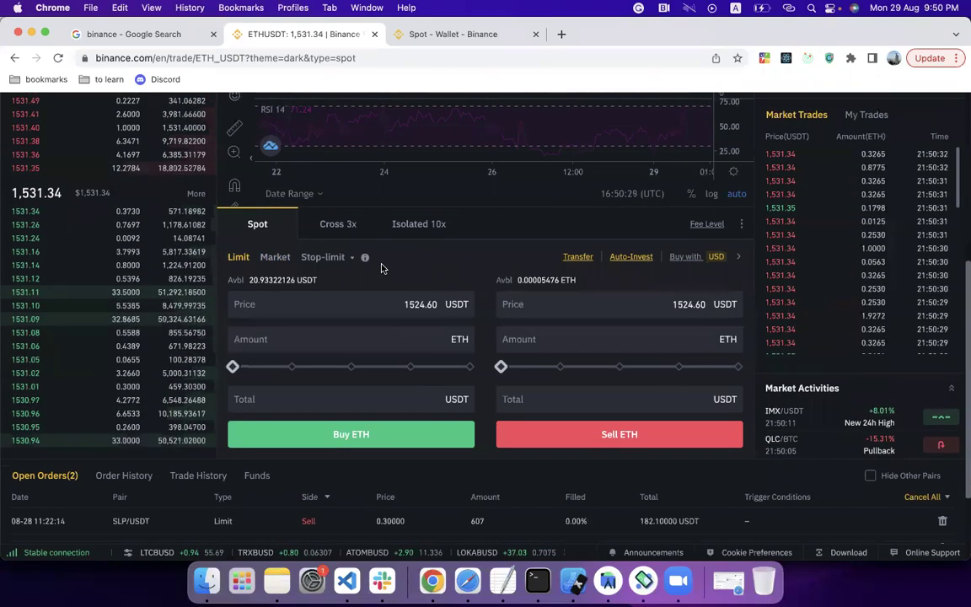
left_click(406, 345)
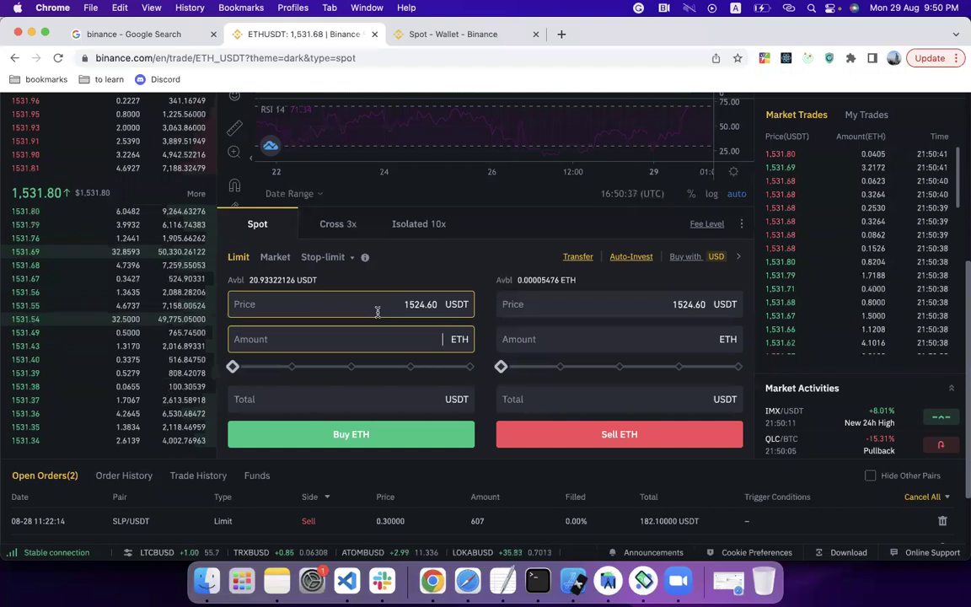
left_click(377, 311)
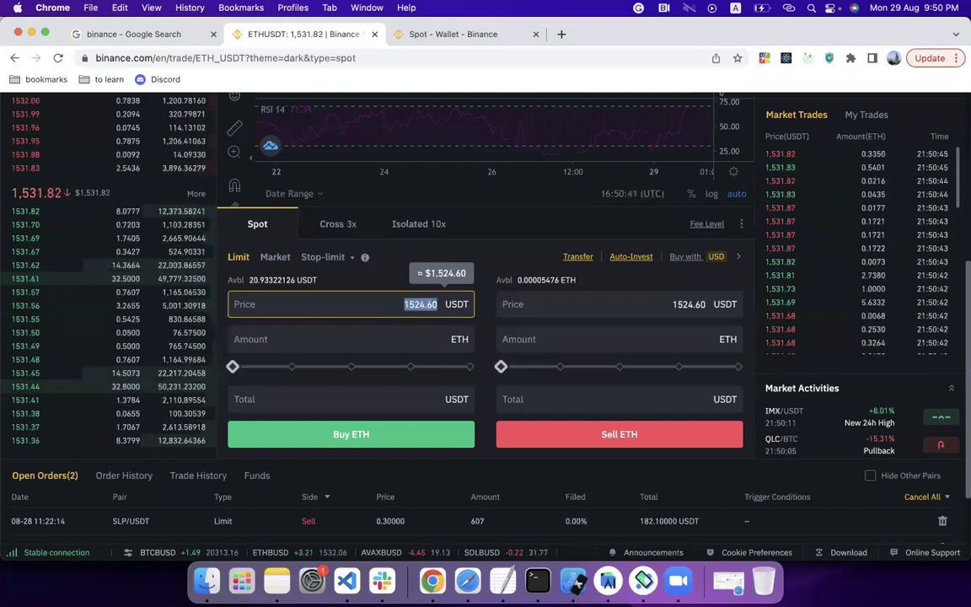
type("15")
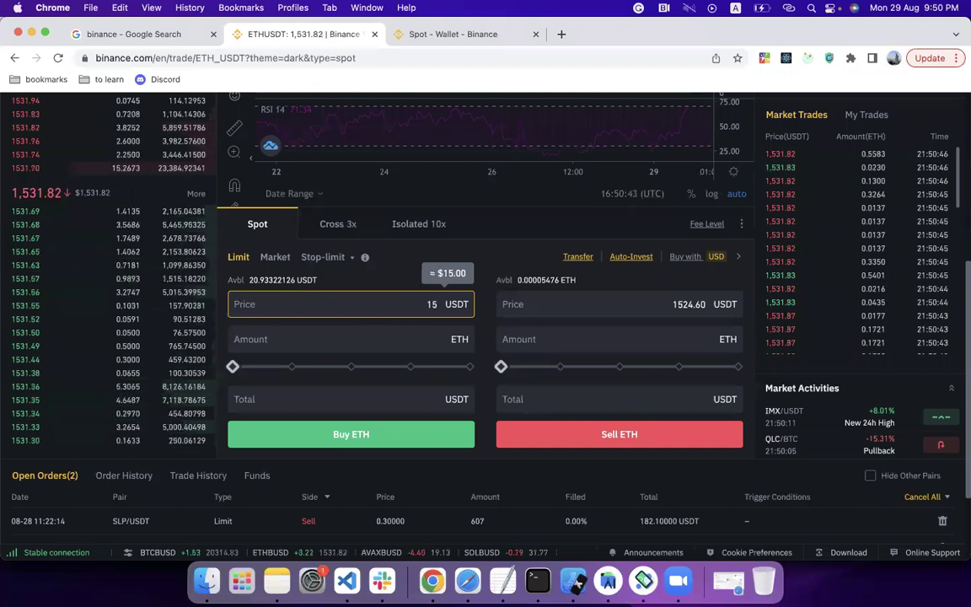
key("BackSpace")
type("0")
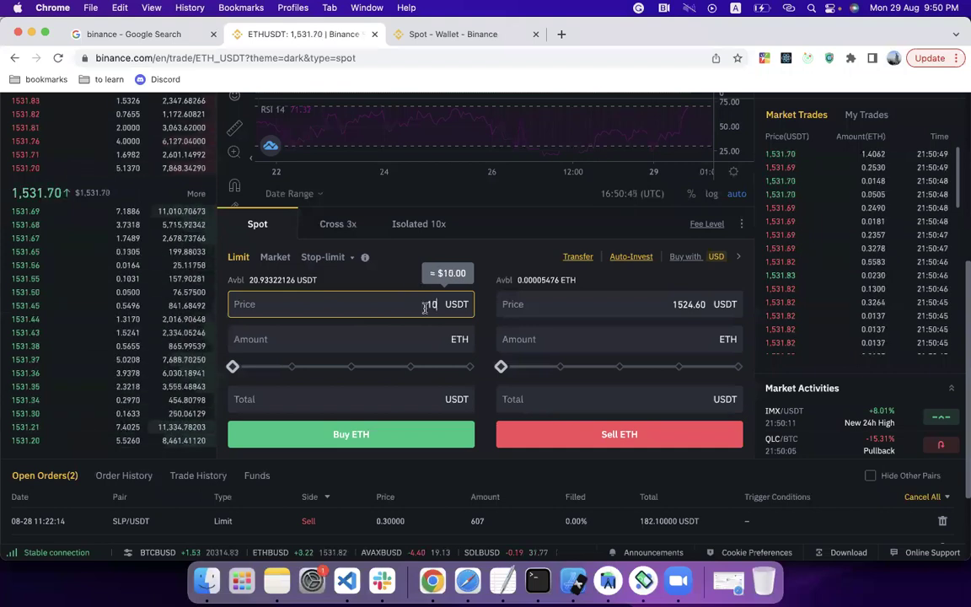
left_click(367, 338)
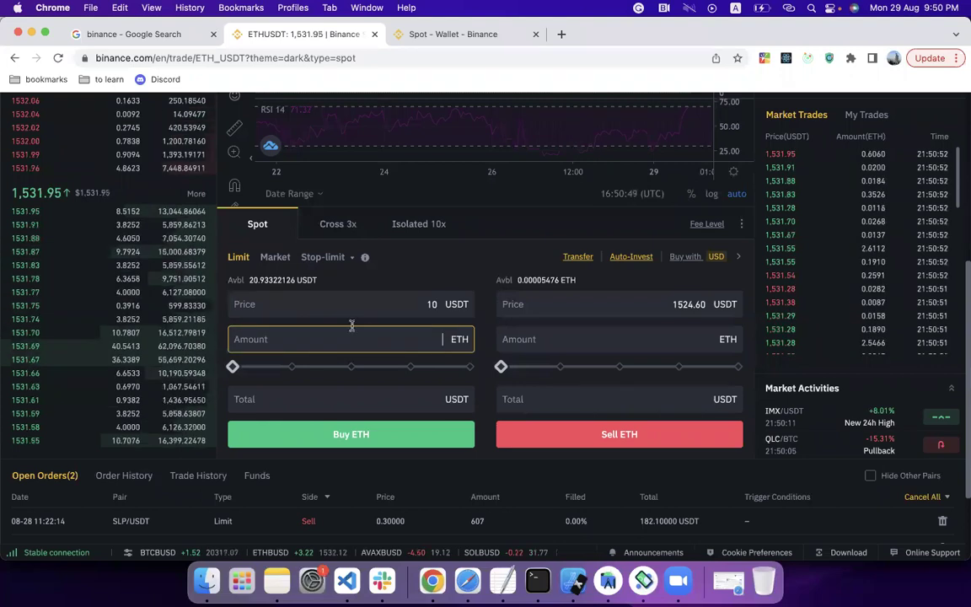
scroll(340, 330, "up", 1)
scroll(222, 216, "up", 10)
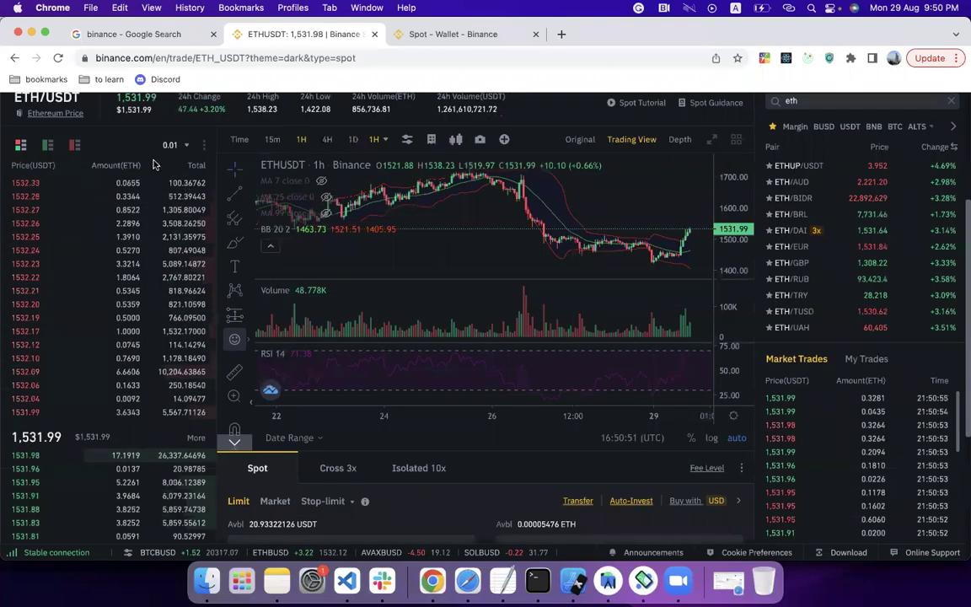
scroll(126, 135, "up", 3)
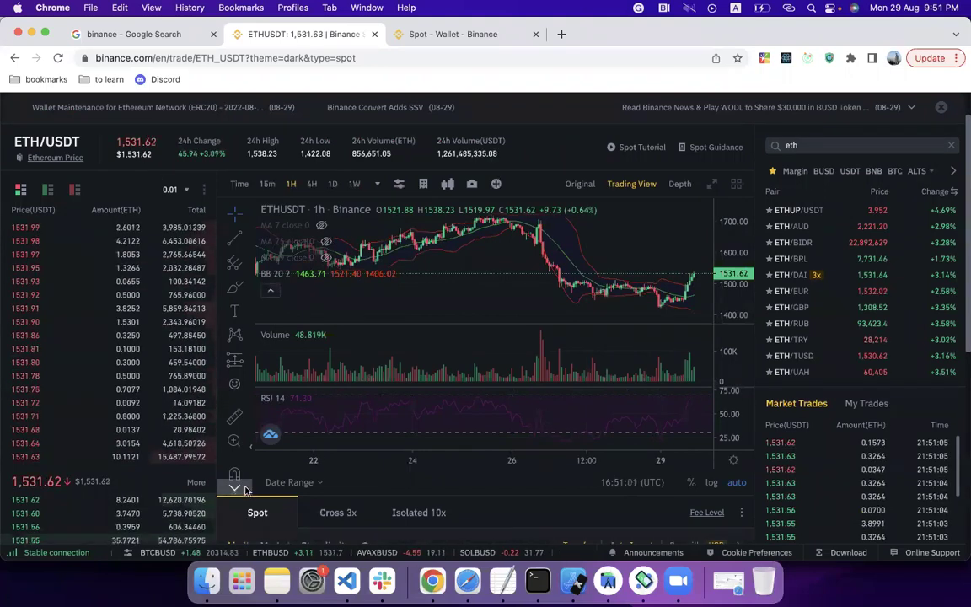
scroll(253, 472, "down", 5)
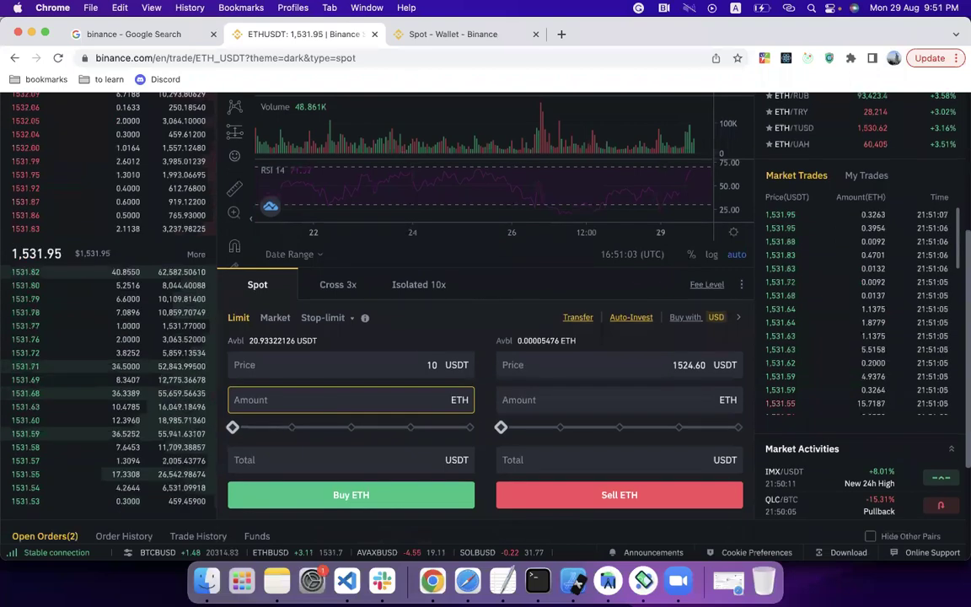
type("1530")
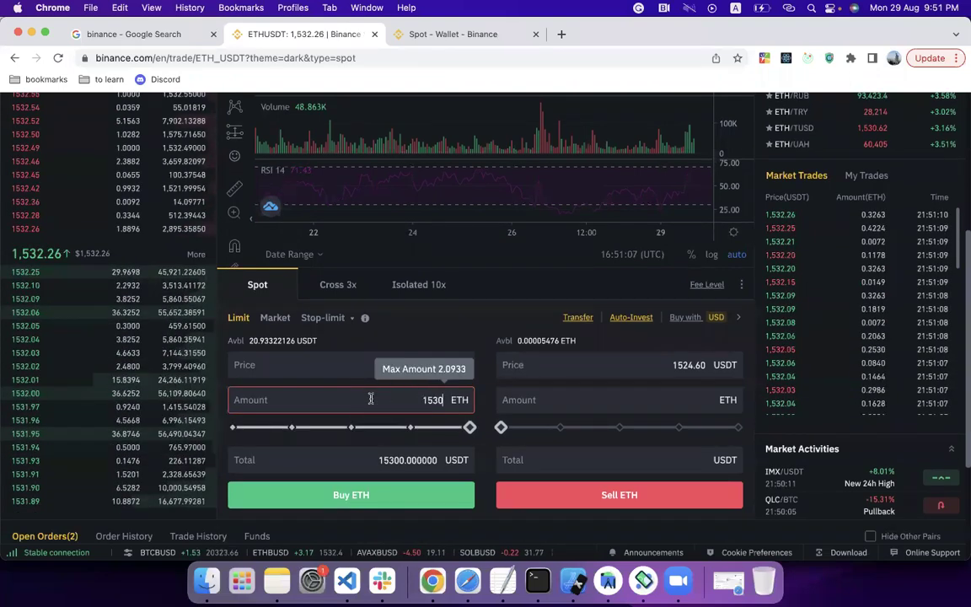
Correct the limit price to 1530 and set a 10 USDT total, about 0.0065 ETH.
double_click(430, 402)
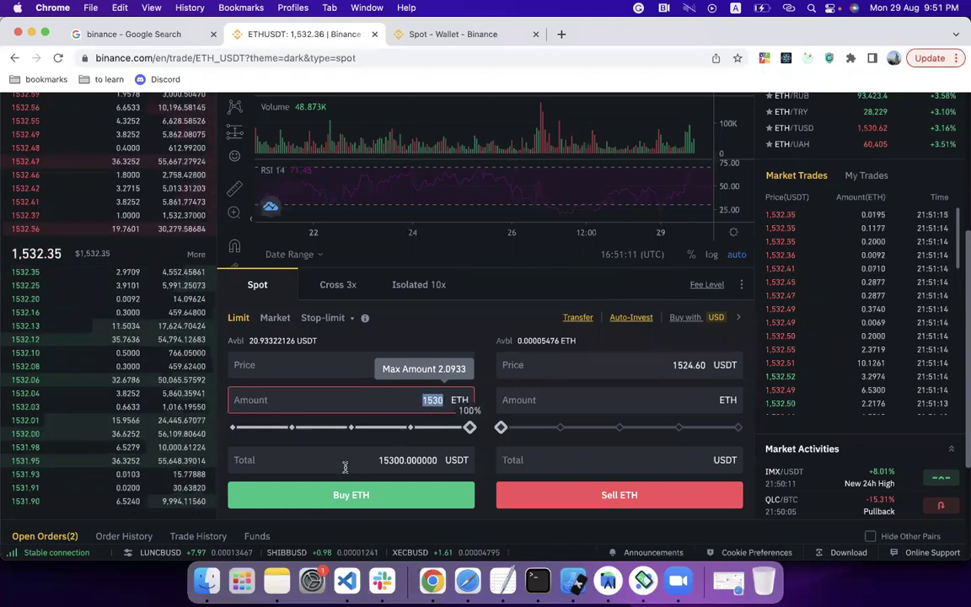
scroll(349, 371, "down", 1)
left_click(349, 368)
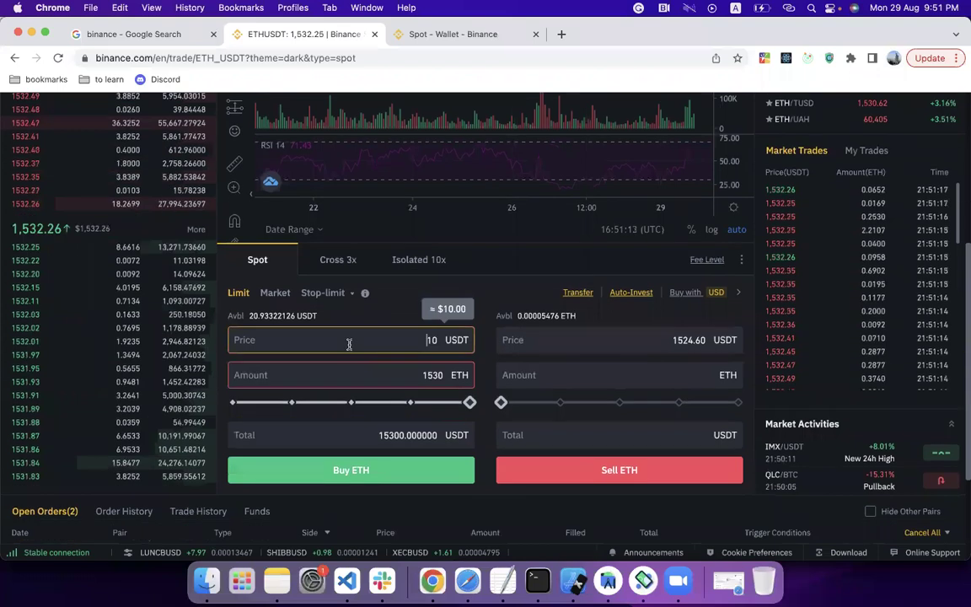
key("BackSpace")
key("BackSpace")
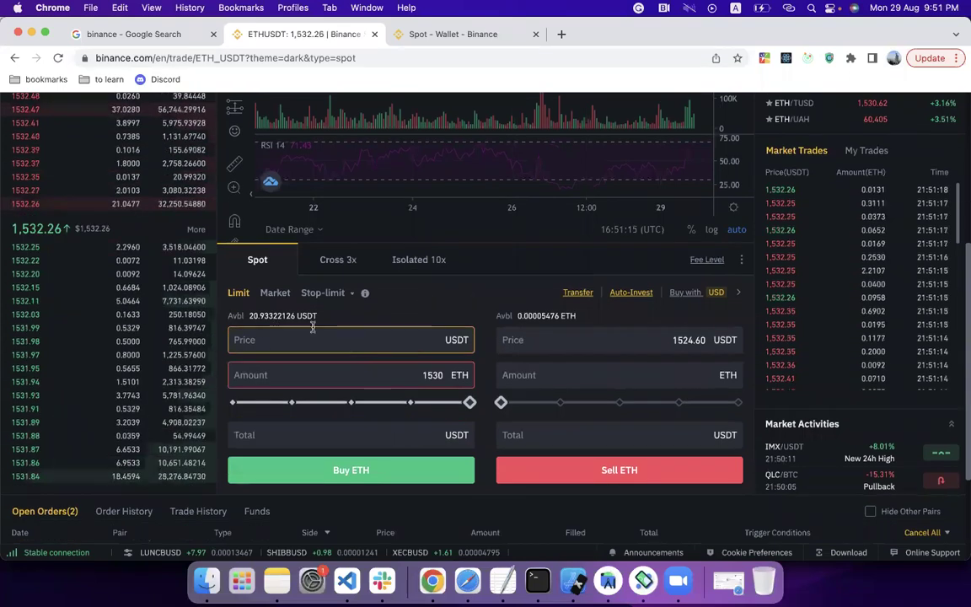
type("1530")
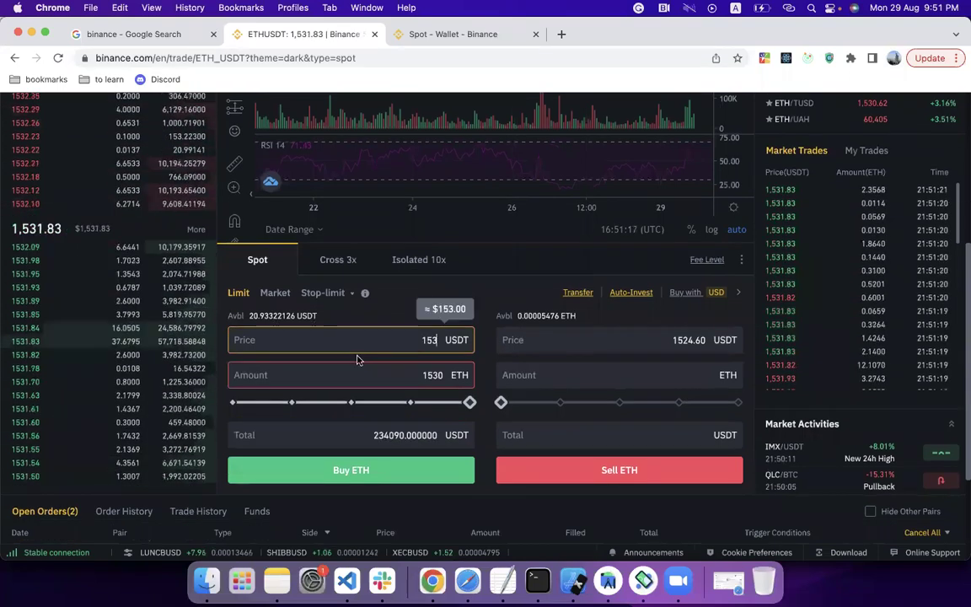
left_click(385, 372)
type("1")
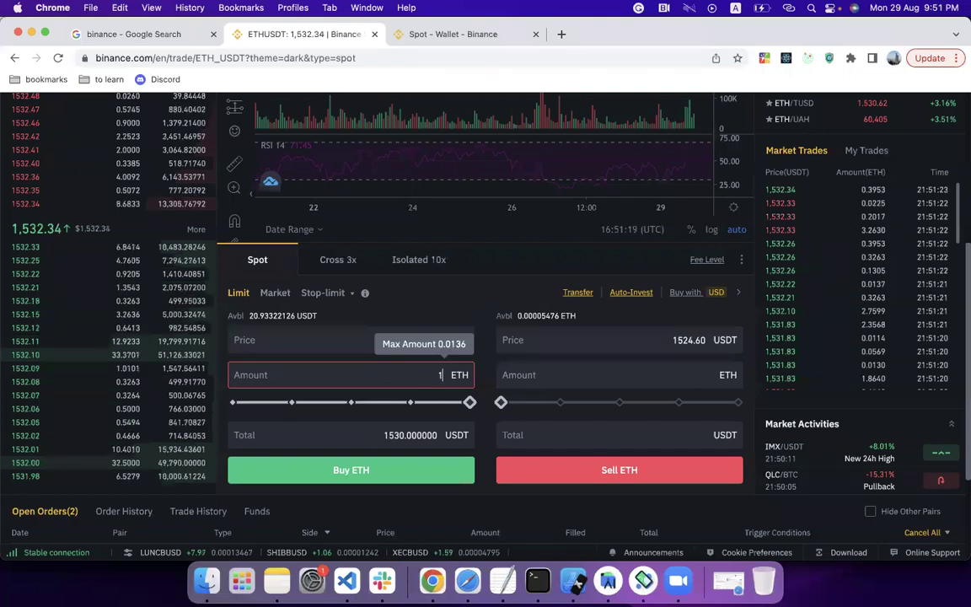
type("0")
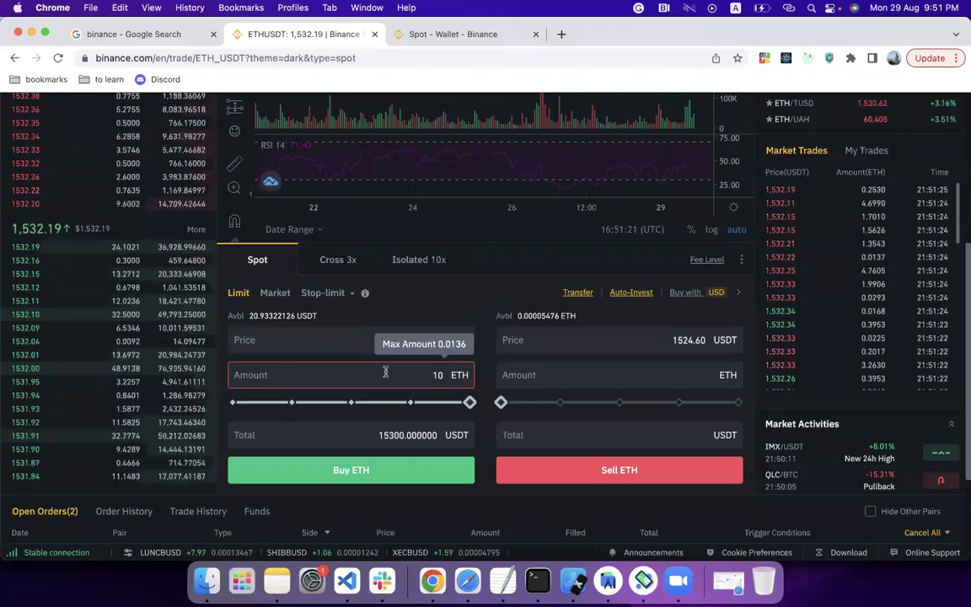
key("BackSpace")
key("BackSpace")
scroll(389, 413, "down", 1)
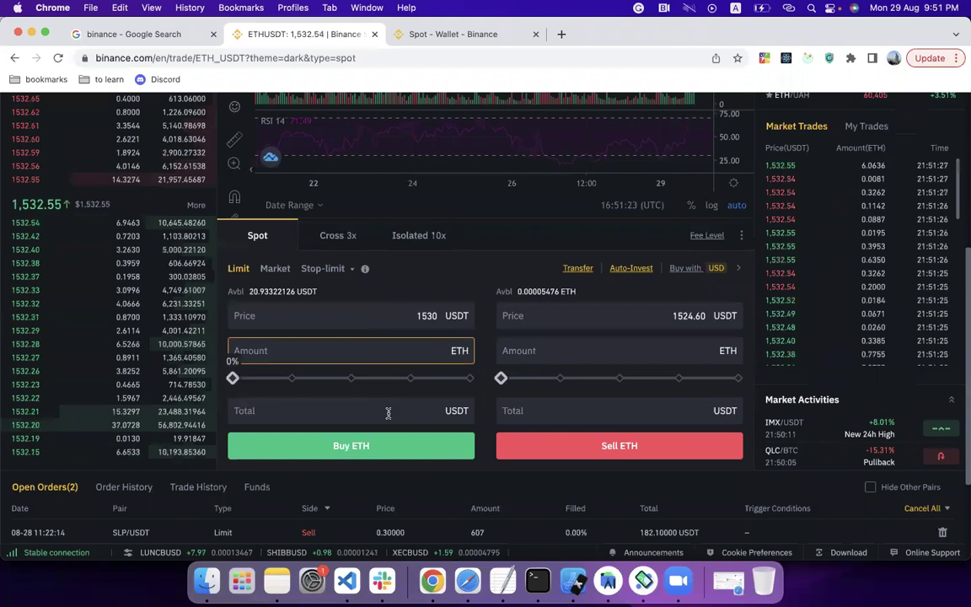
left_click(389, 413)
type("10")
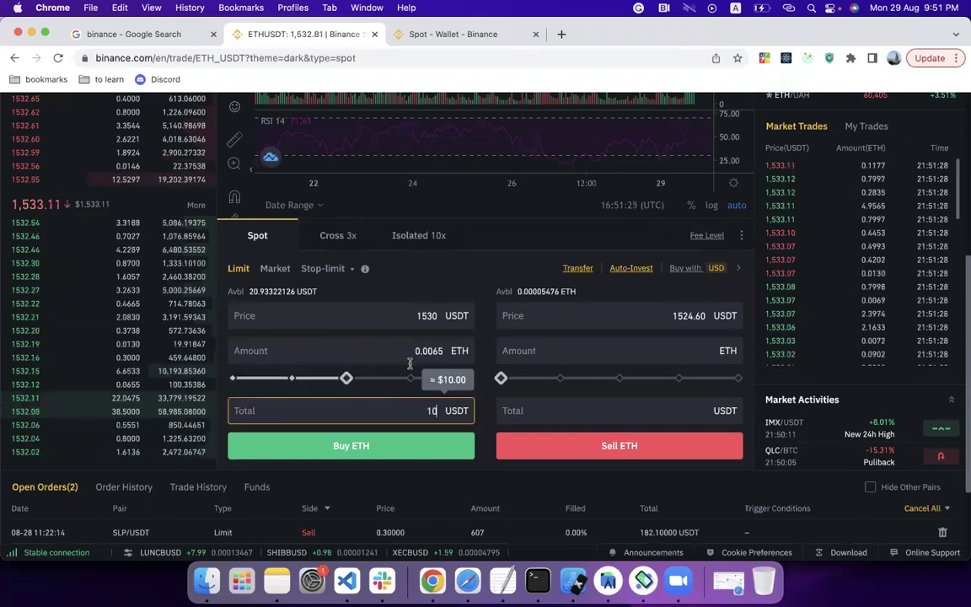
left_click(413, 352)
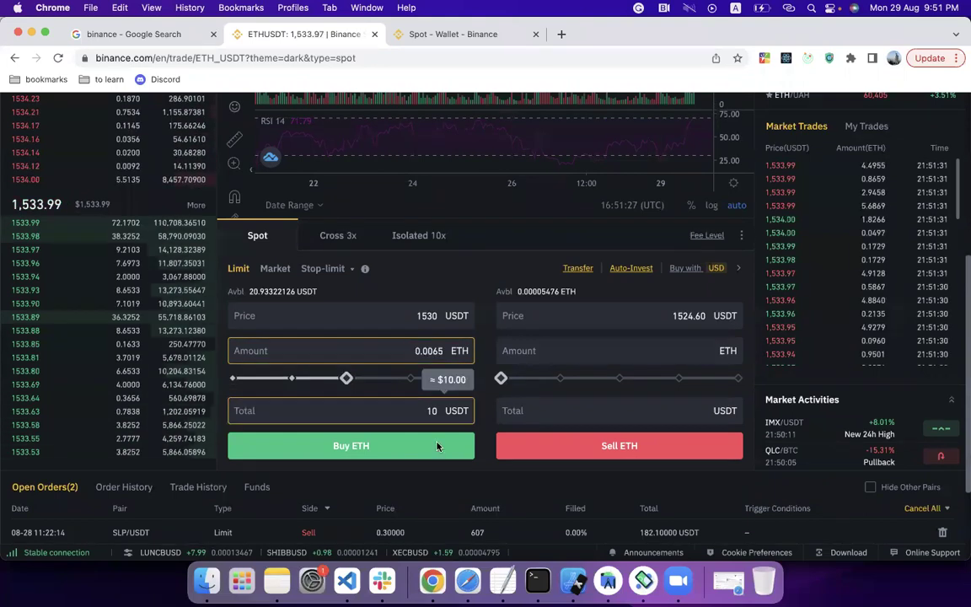
left_click(434, 412)
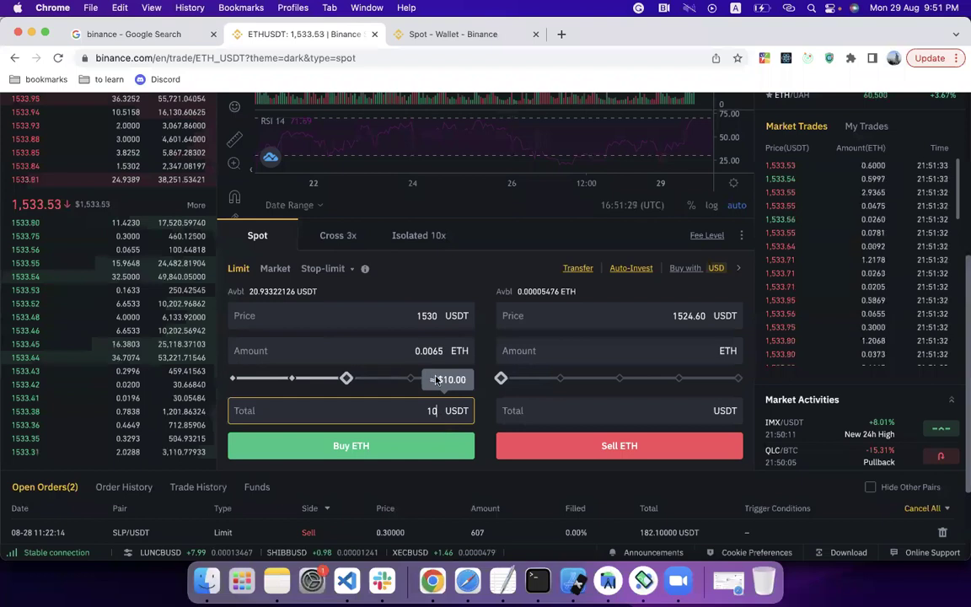
double_click(427, 323)
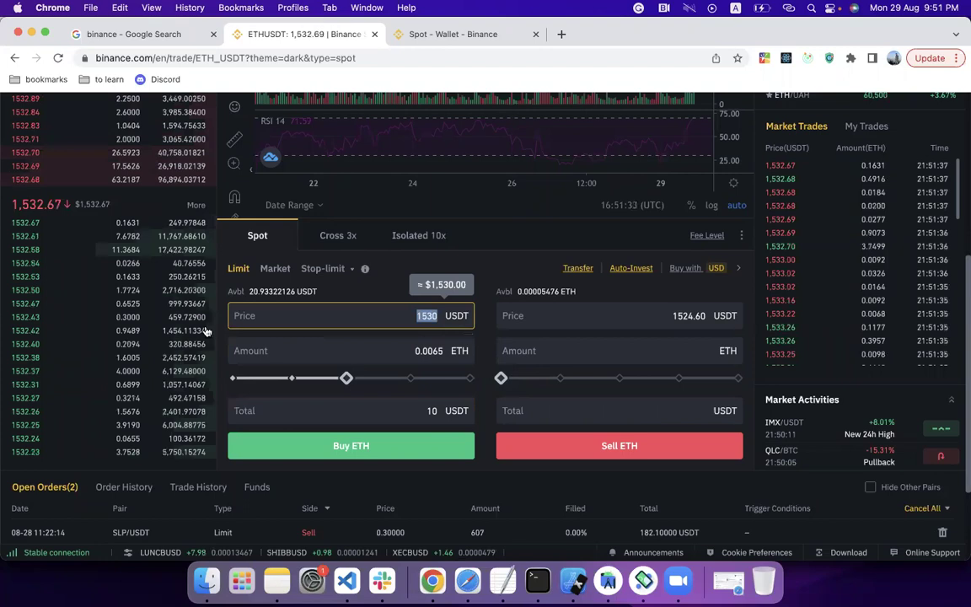
scroll(238, 226, "up", 5)
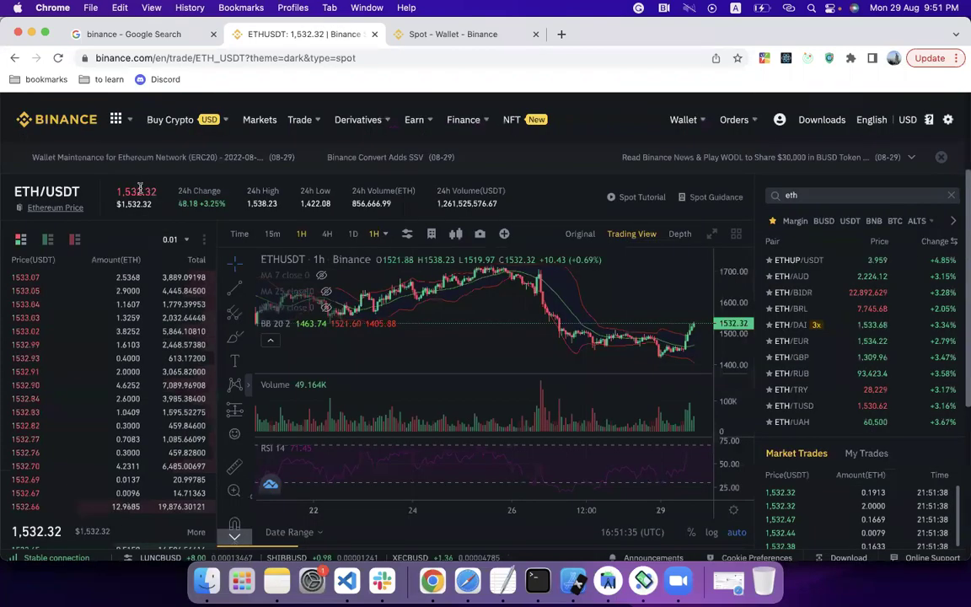
Try to submit the ETH limit buy at a 9.945 USDT total; it is rejected as under 10 USDT.
scroll(236, 285, "down", 3)
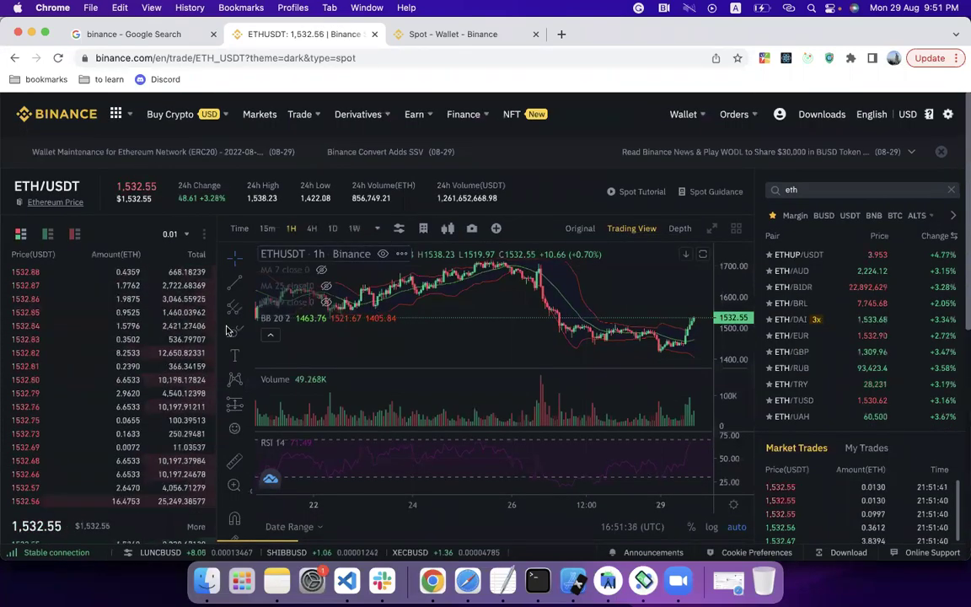
scroll(319, 493, "down", 2)
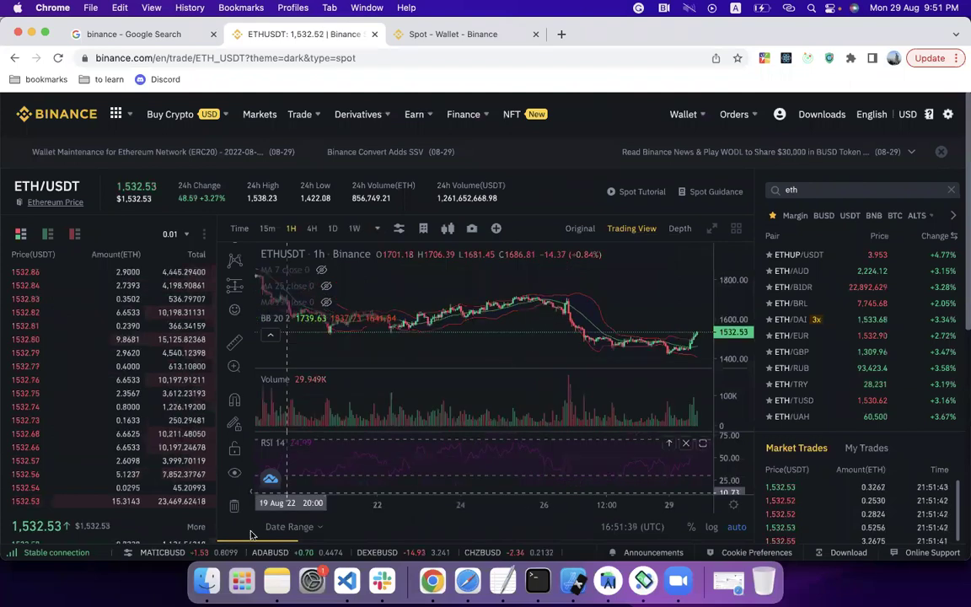
scroll(227, 481, "down", 3)
scroll(316, 477, "down", 4)
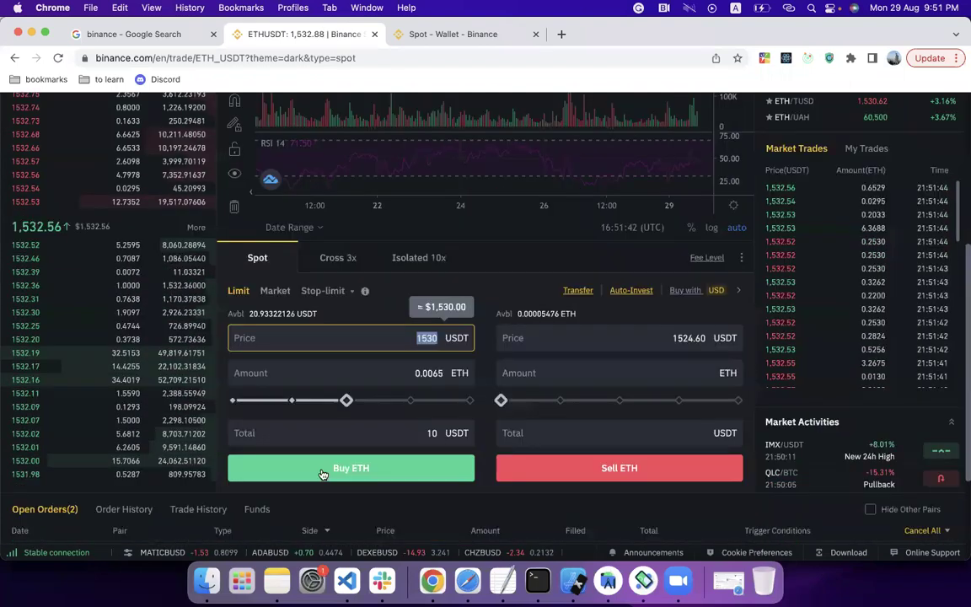
left_click(324, 476)
left_click(322, 475)
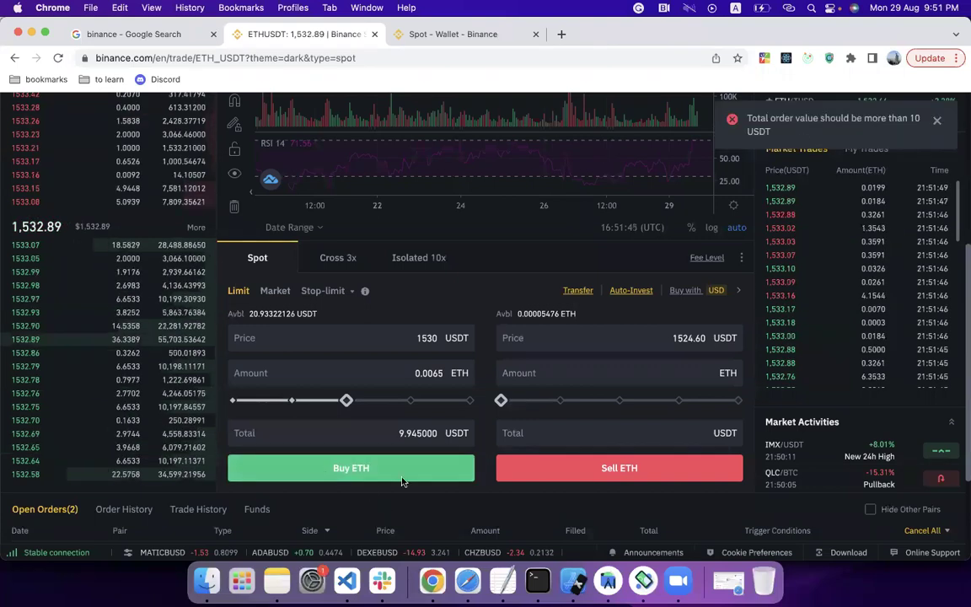
Change the order total to 11 USDT and place the limit buy for 0.0071 ETH at 1530.
left_click(388, 426)
scroll(388, 422, "down", 1)
double_click(390, 419)
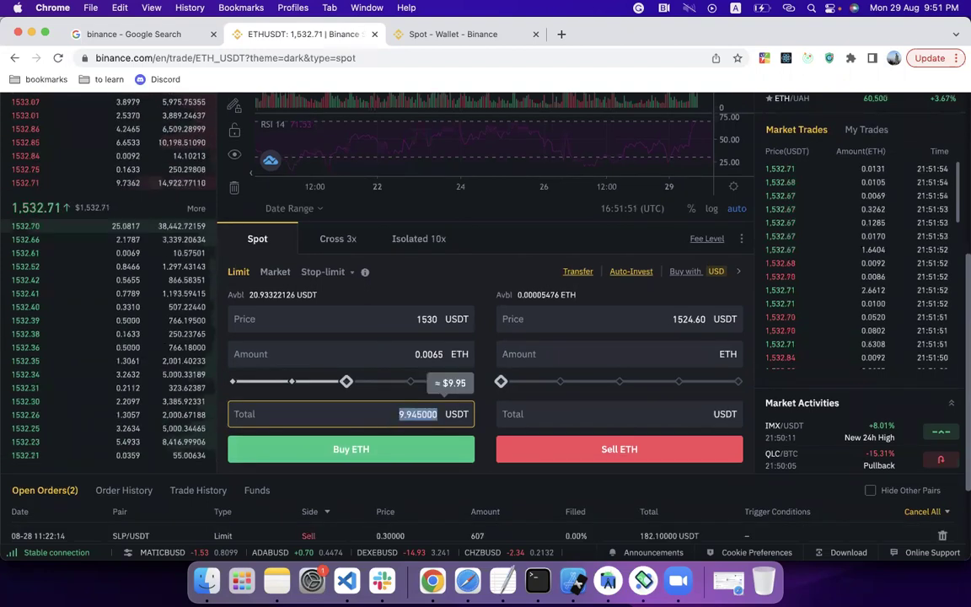
type("11")
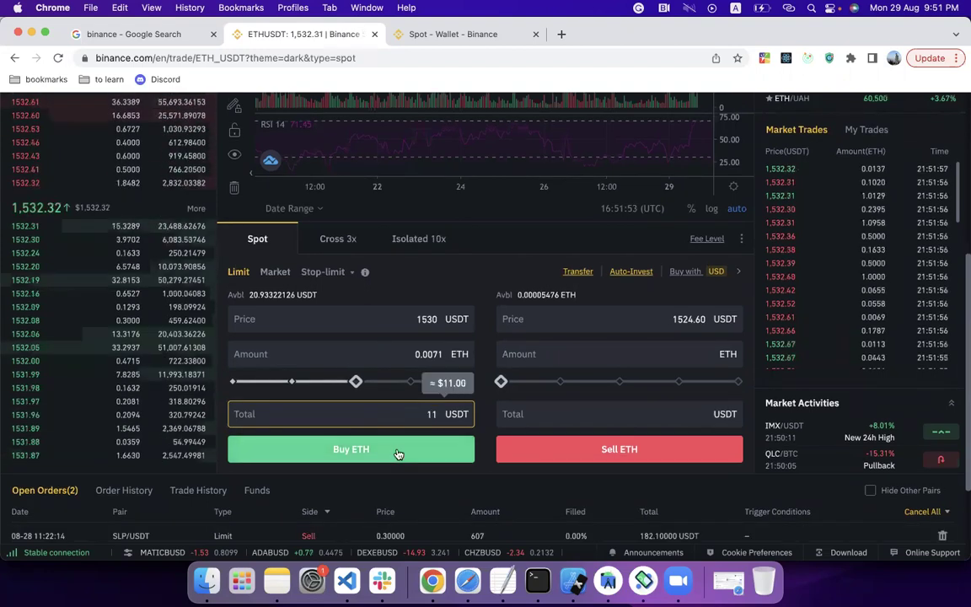
left_click(398, 455)
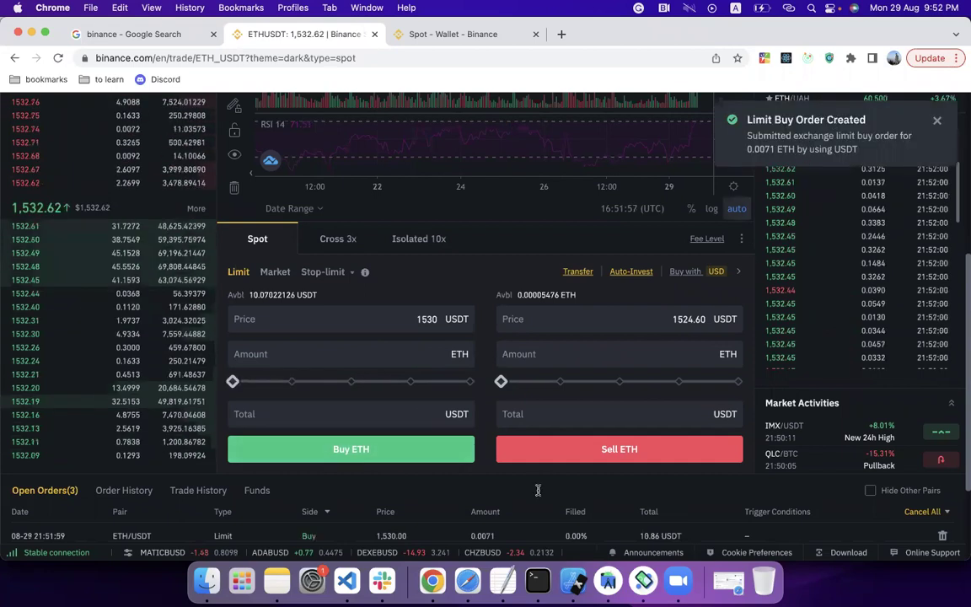
scroll(503, 494, "down", 3)
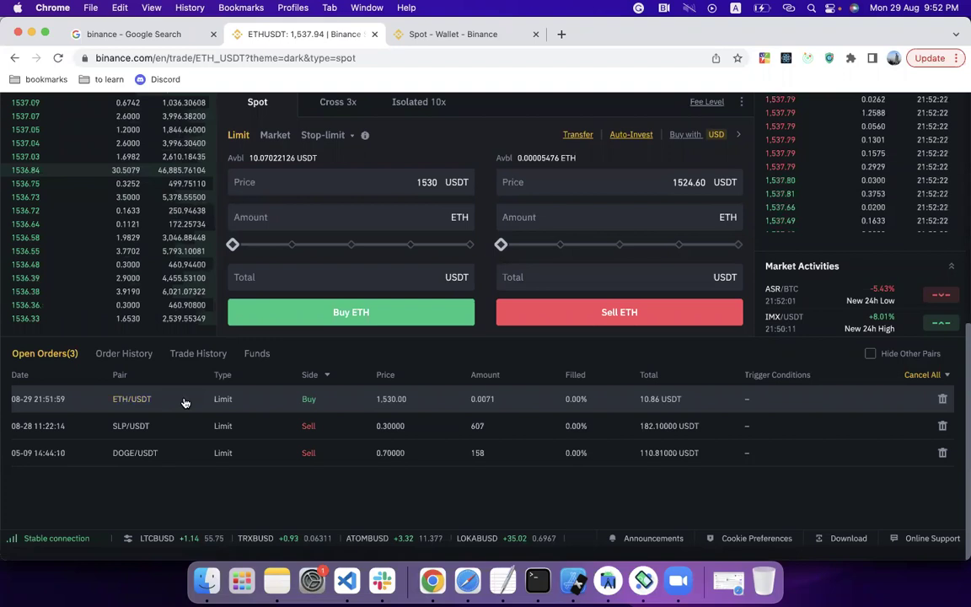
left_click(109, 402)
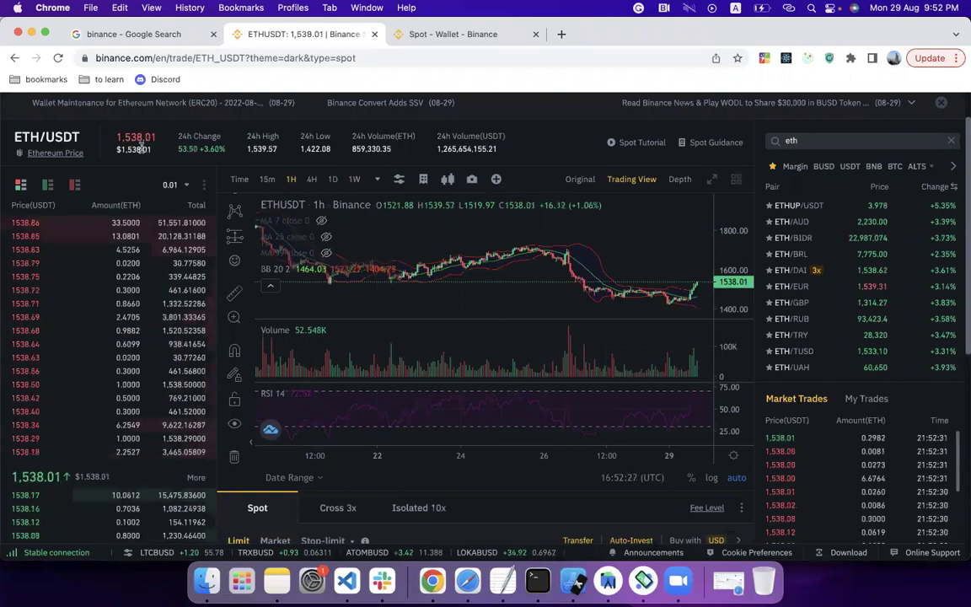
Switch the ETH/USDT chart from 15-minute to 1-minute candles.
left_click(266, 180)
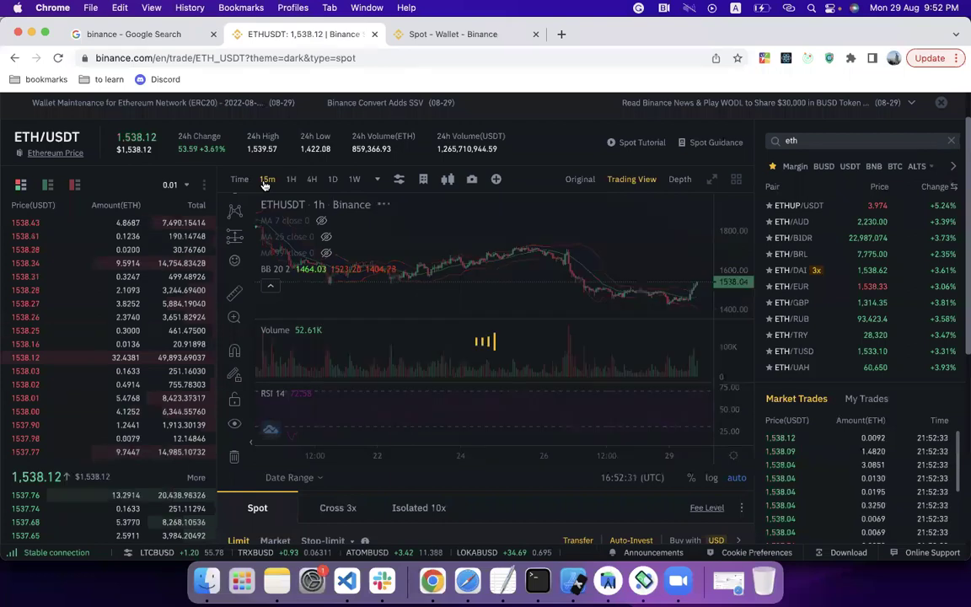
left_click(376, 182)
left_click(382, 179)
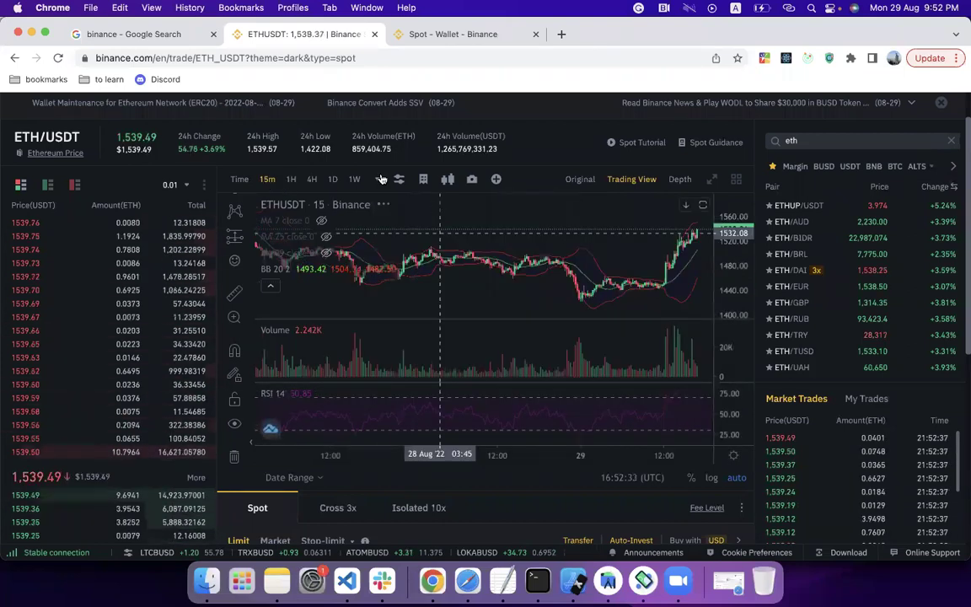
left_click(381, 179)
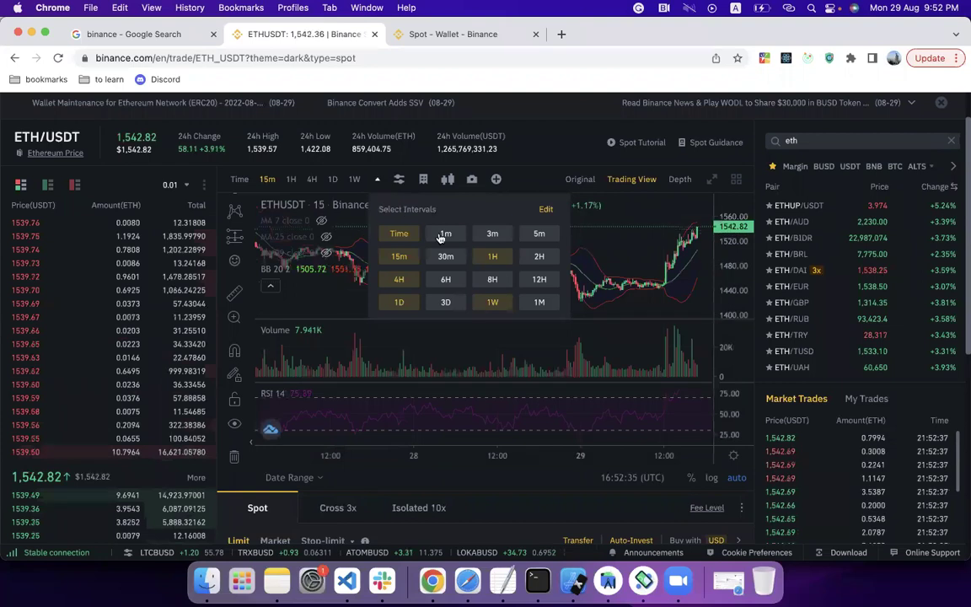
left_click(446, 237)
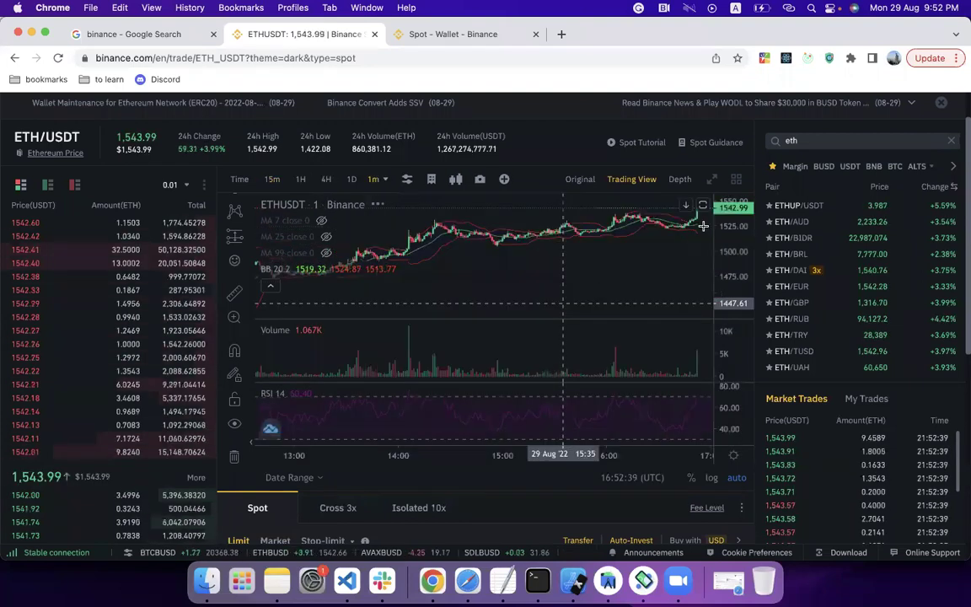
Zoom the candlestick chart, then move down to the Spot order form and three Open Orders.
scroll(696, 235, "up", 2)
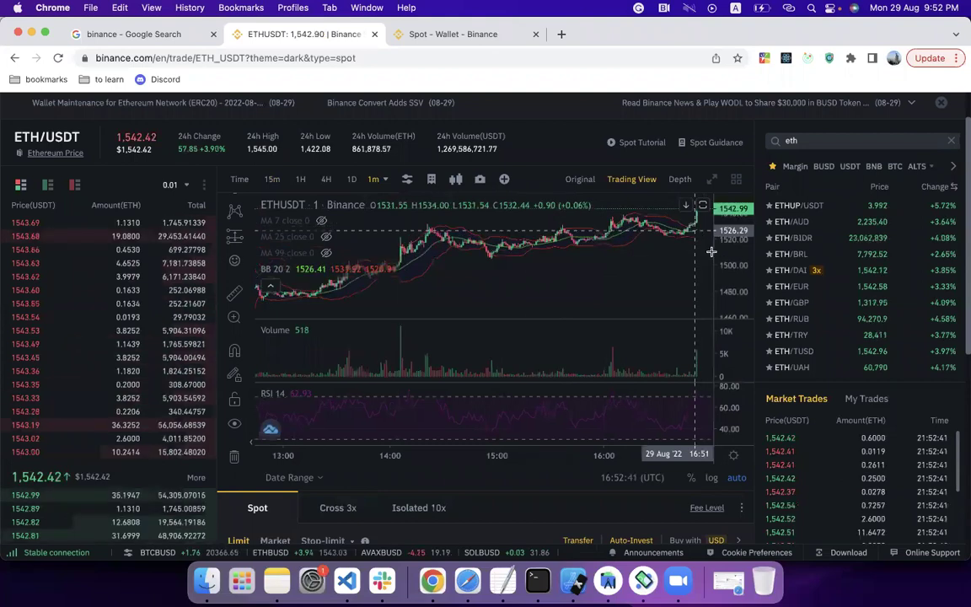
scroll(693, 236, "up", 2)
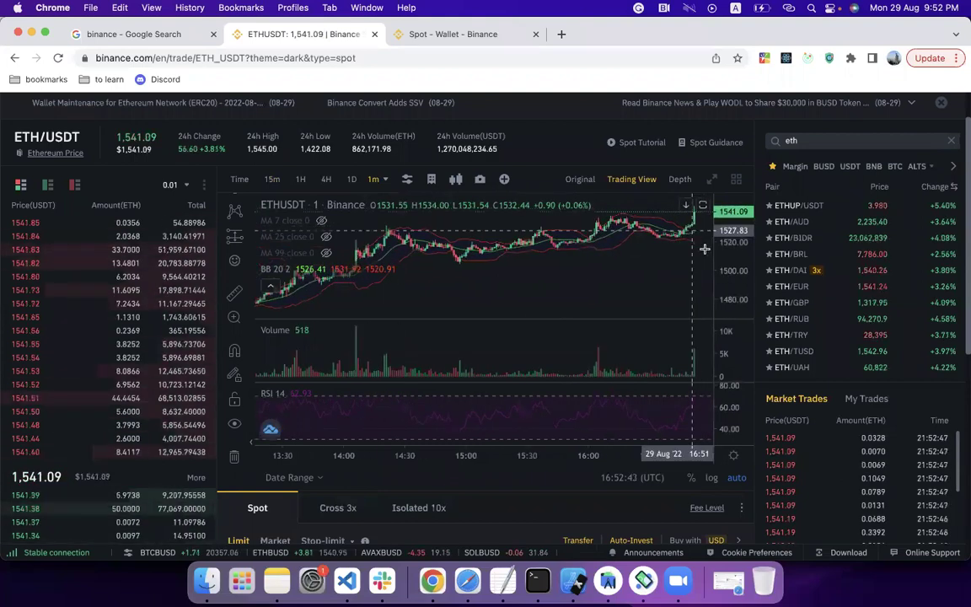
scroll(691, 236, "up", 1)
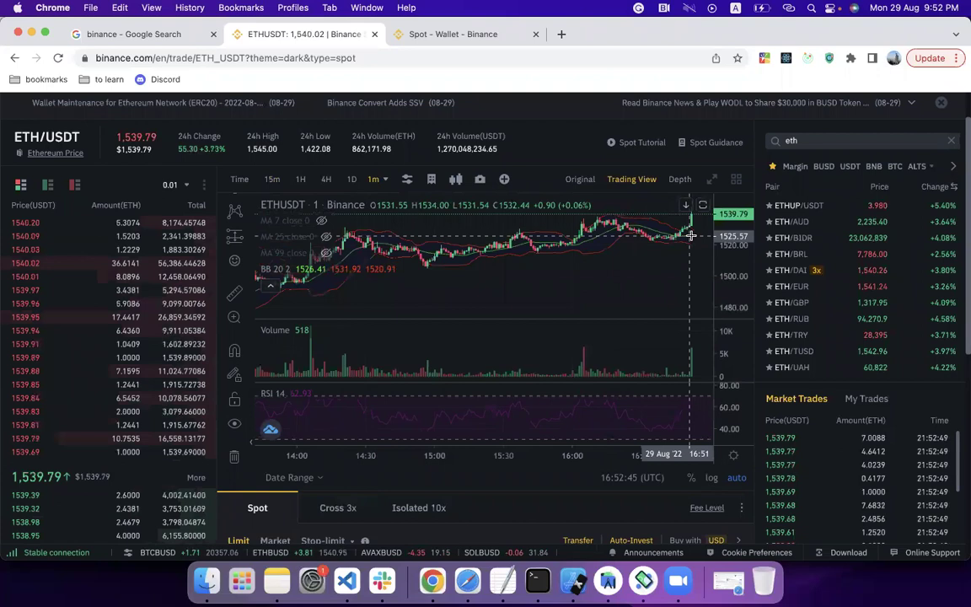
scroll(691, 236, "up", 1)
scroll(691, 236, "up", 1)
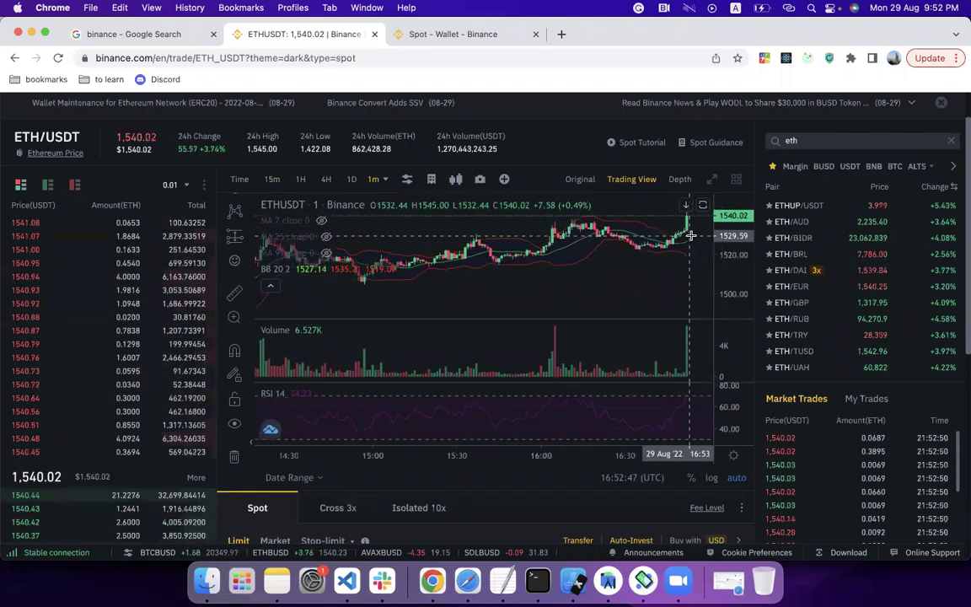
scroll(690, 236, "up", 1)
scroll(691, 236, "up", 1)
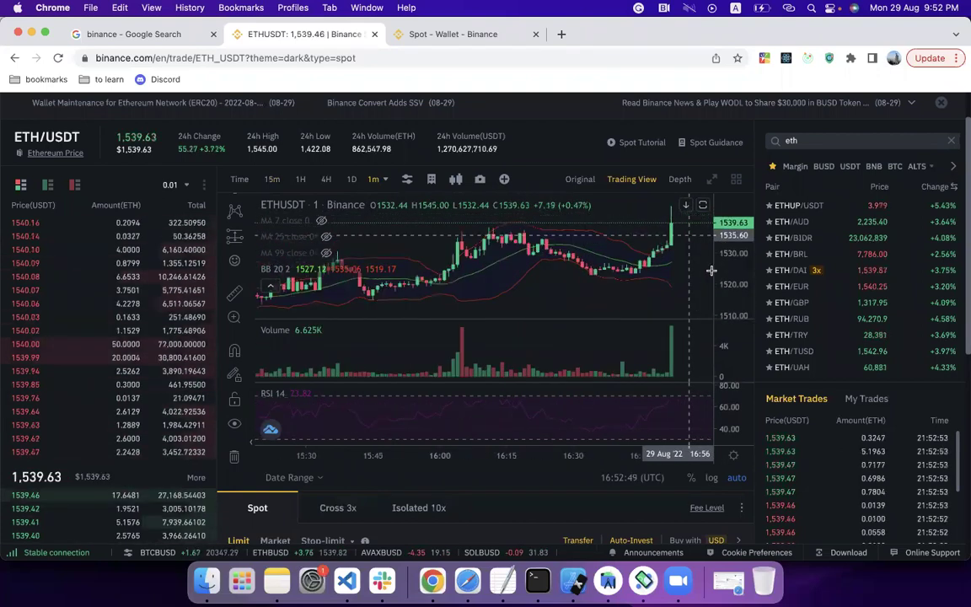
scroll(675, 219, "up", 1)
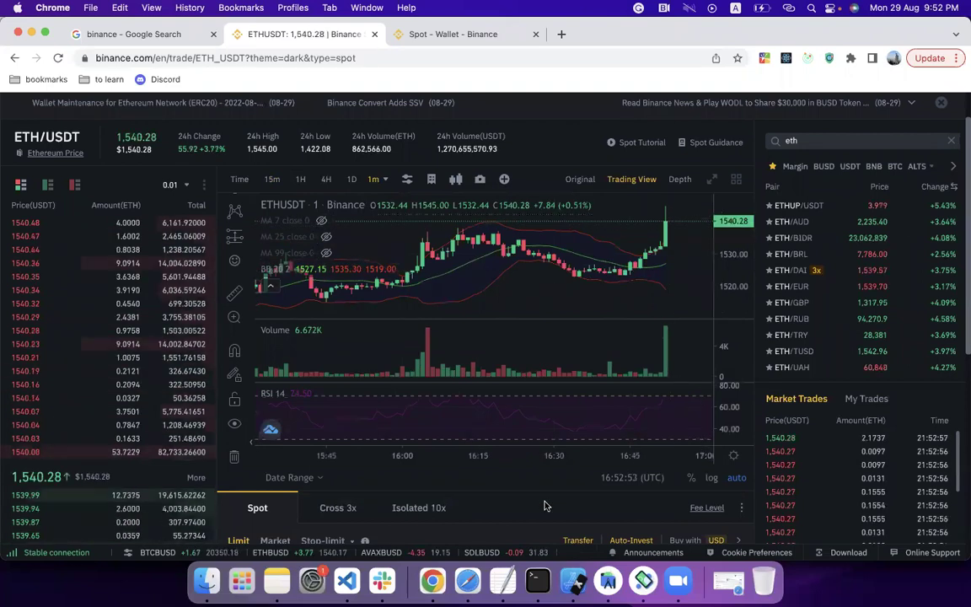
scroll(544, 506, "down", 1)
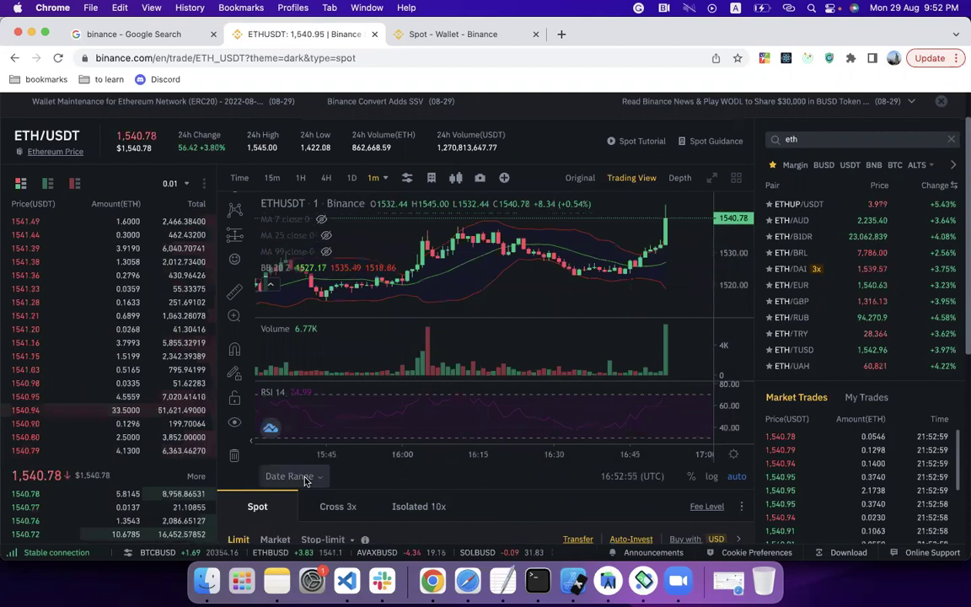
scroll(291, 455, "down", 5)
scroll(261, 422, "down", 4)
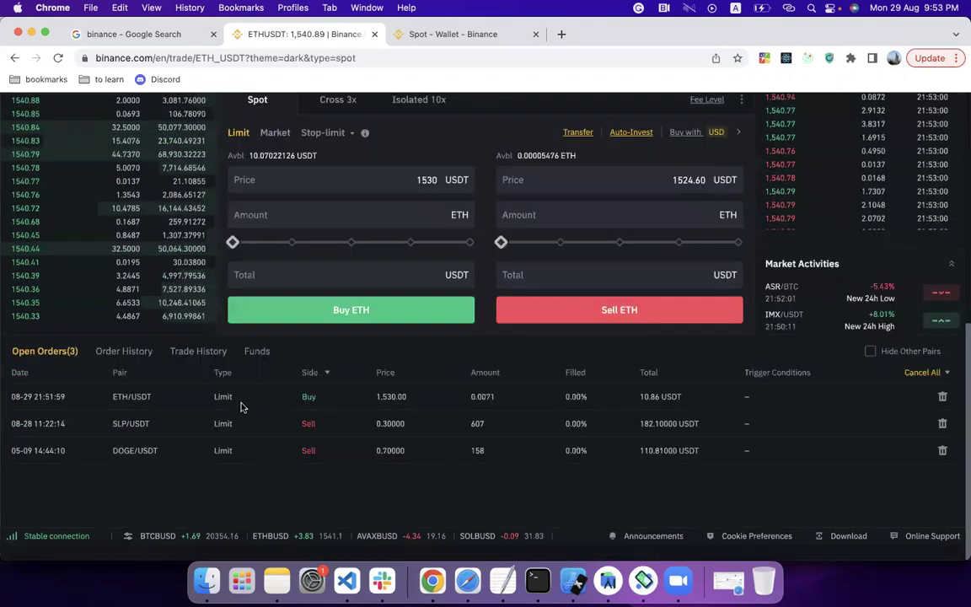
left_click(575, 193)
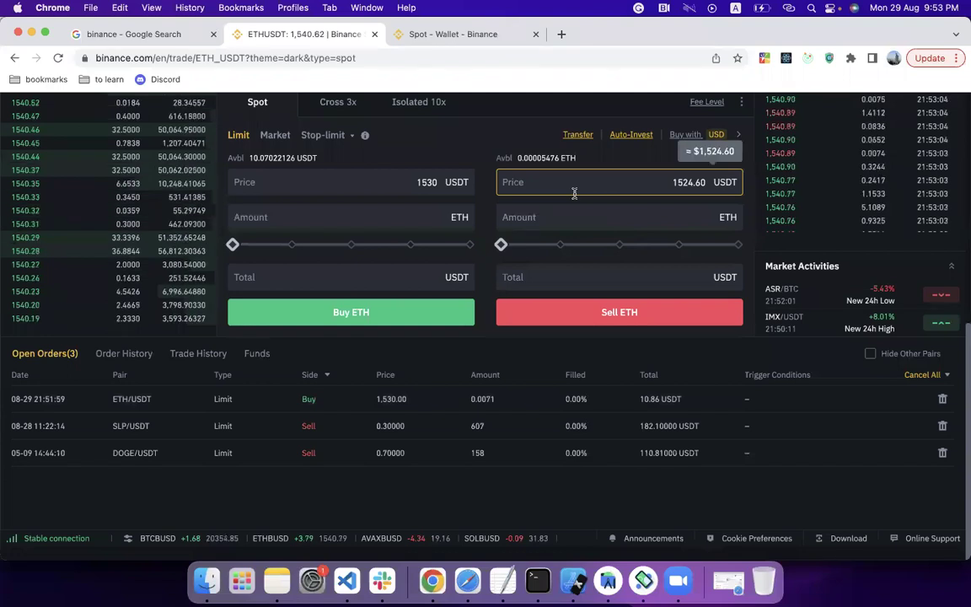
double_click(574, 193)
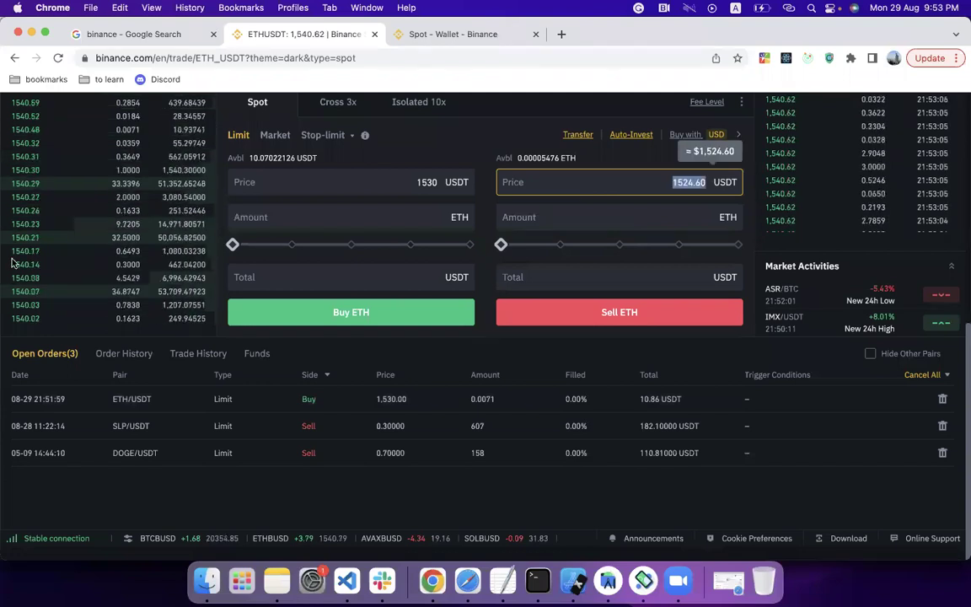
scroll(109, 202, "up", 10)
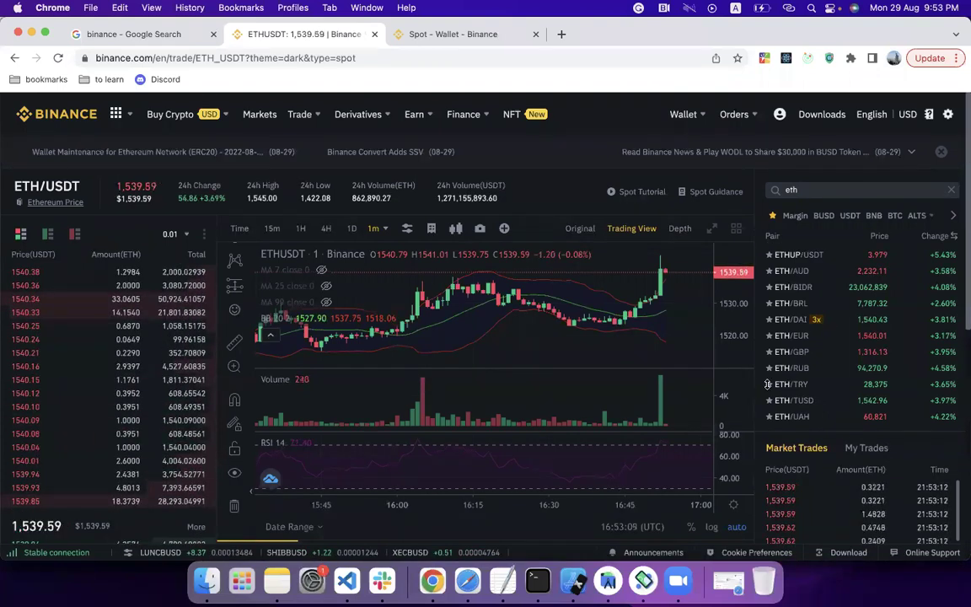
scroll(640, 397, "down", 1)
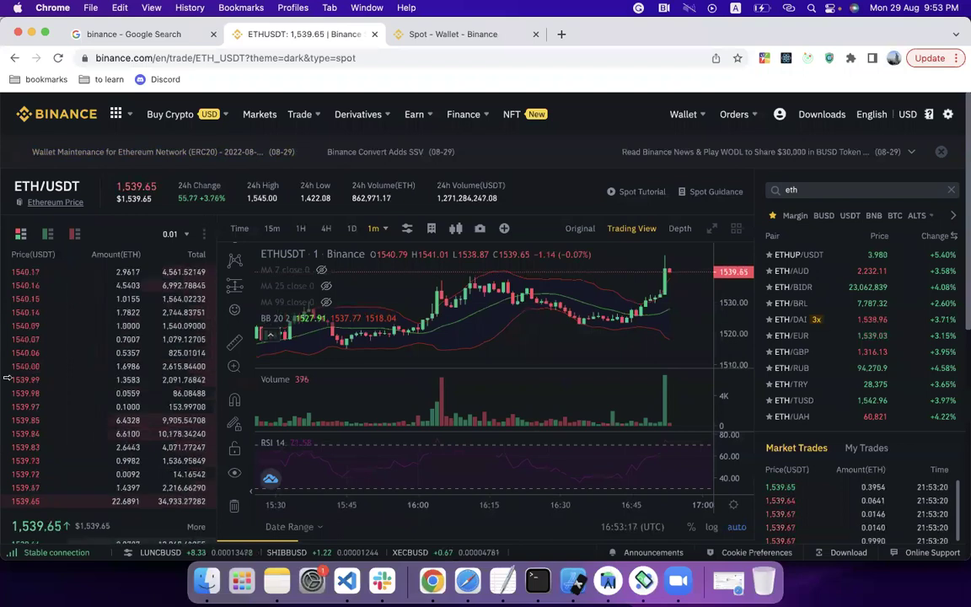
scroll(523, 346, "down", 3)
scroll(548, 350, "down", 6)
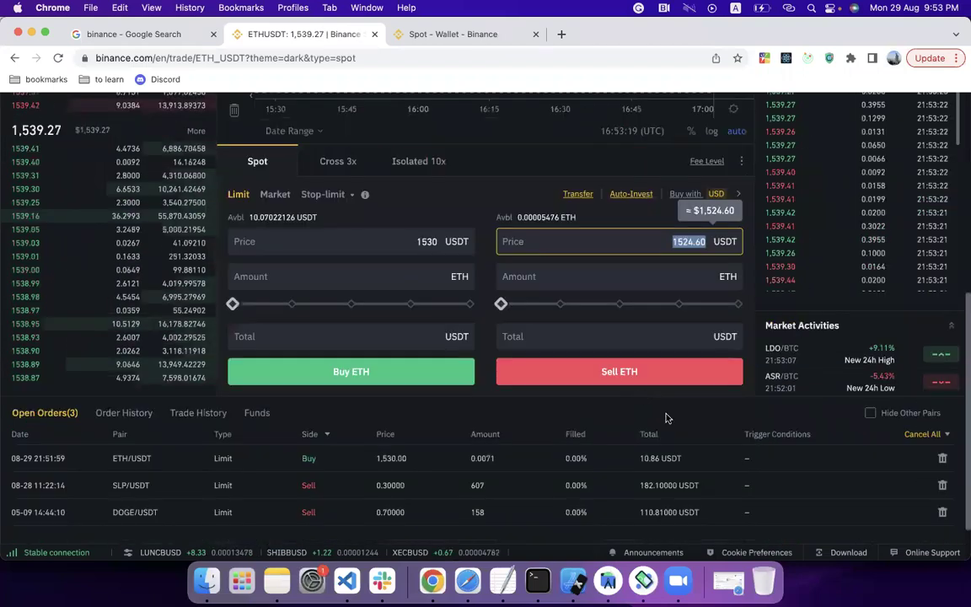
scroll(666, 418, "down", 1)
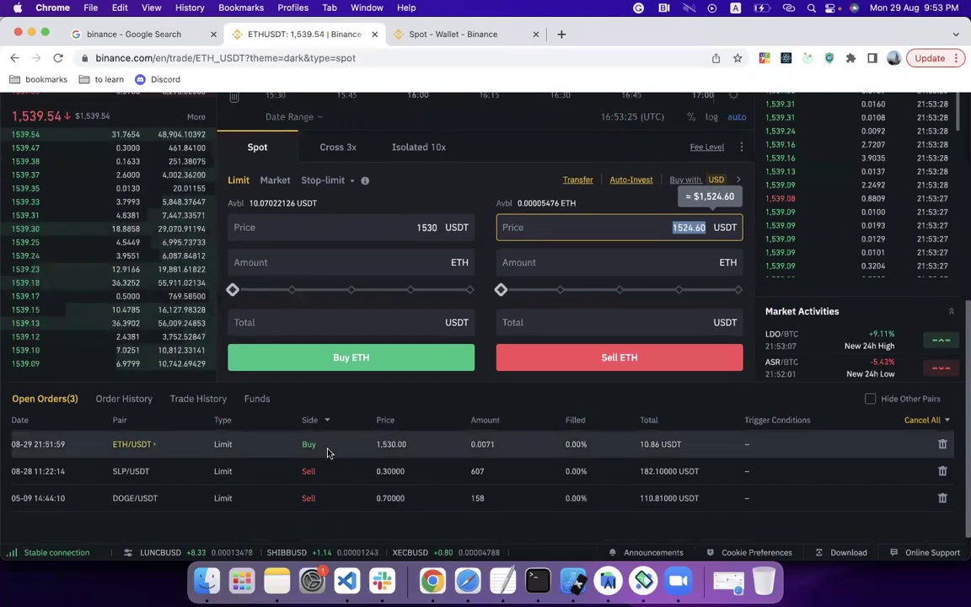
scroll(328, 454, "up", 5)
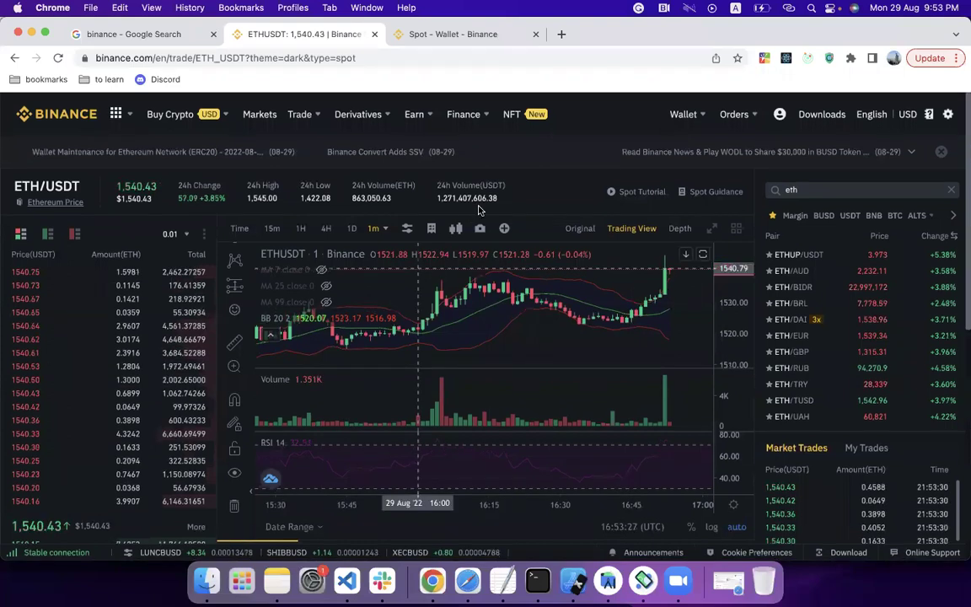
scroll(478, 209, "down", 1)
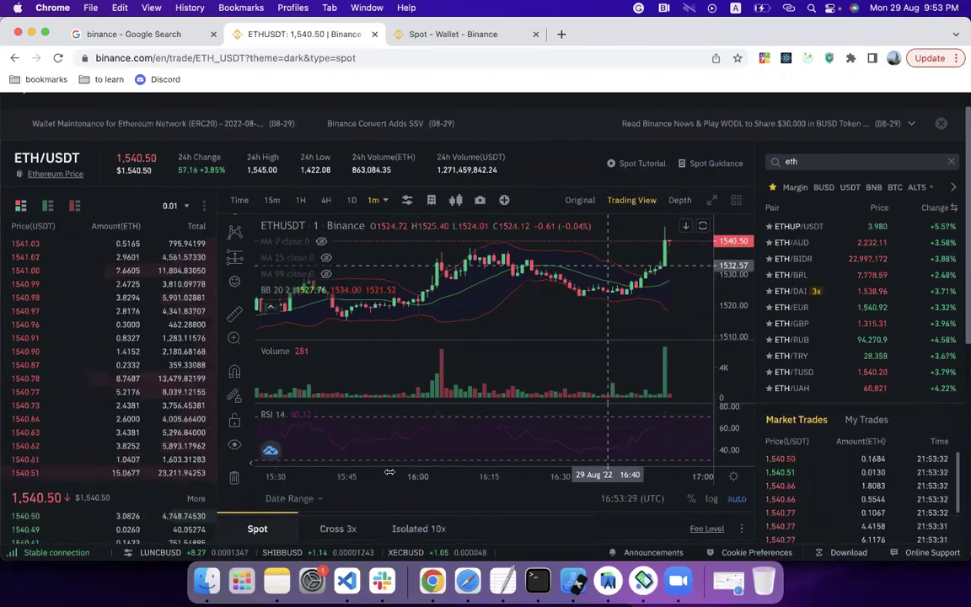
scroll(295, 424, "down", 1)
left_click_drag(273, 476, 221, 487)
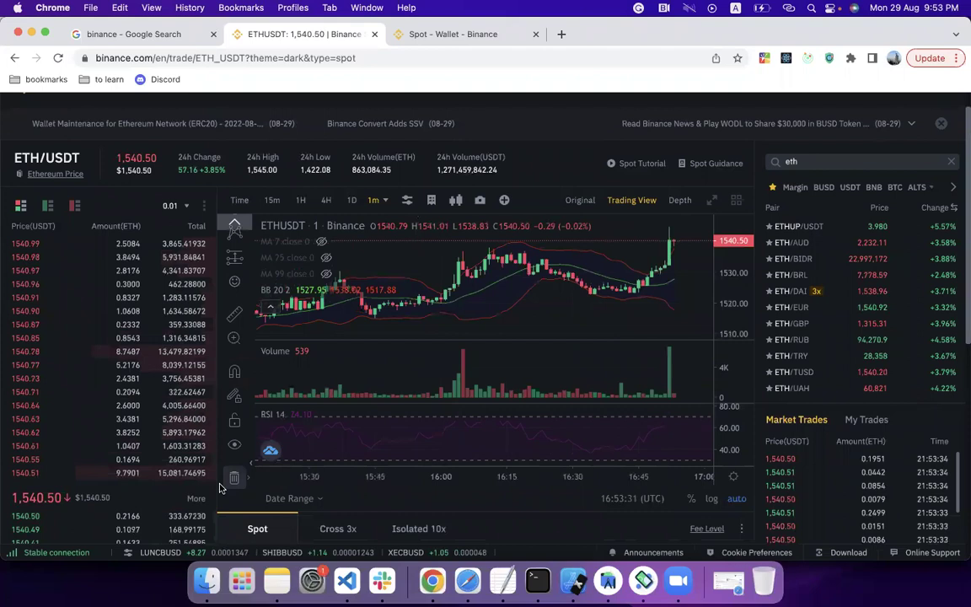
scroll(220, 488, "down", 4)
scroll(220, 487, "down", 3)
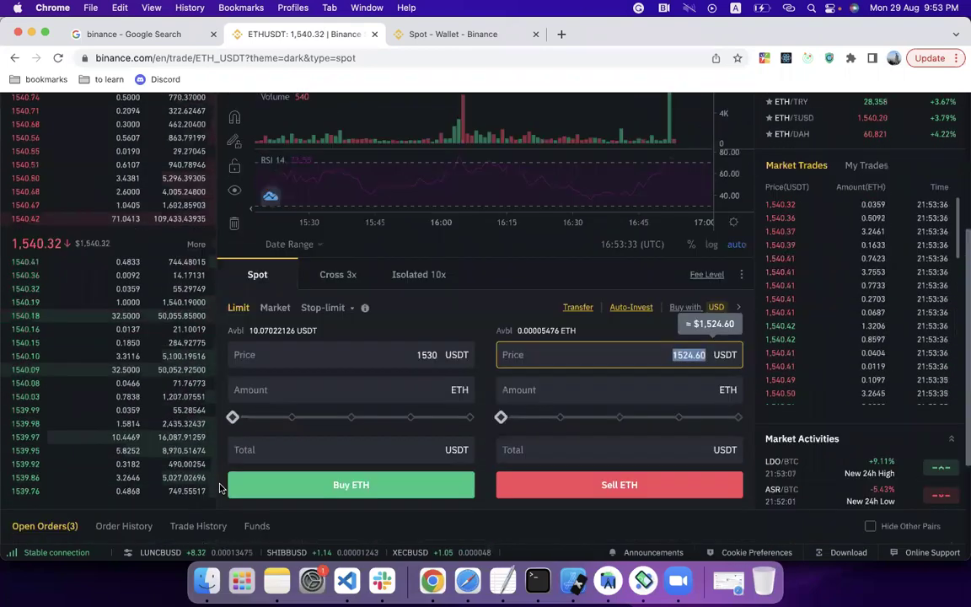
scroll(237, 212, "down", 3)
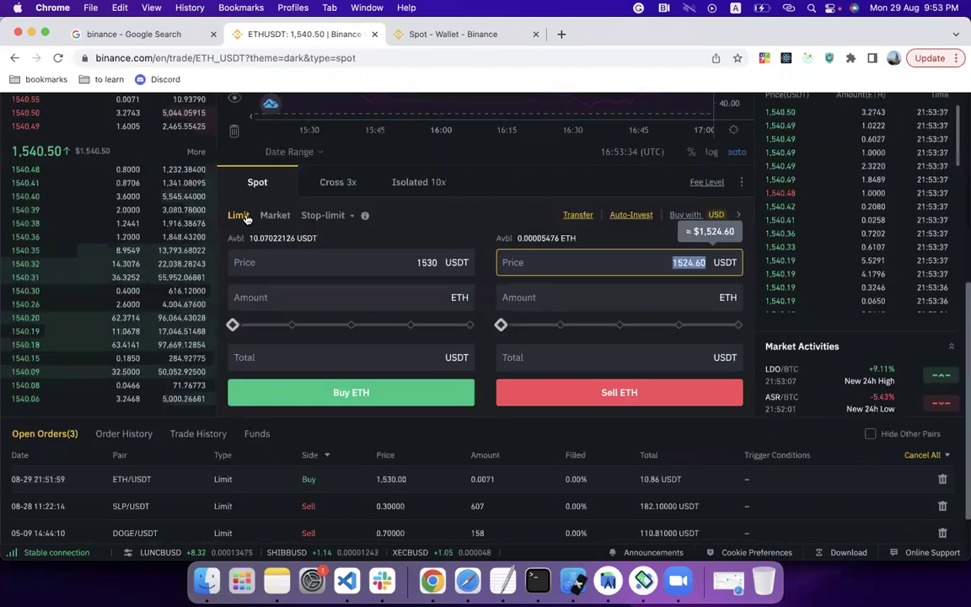
Set the Spot order form to Stop-limit with a 1524.60 USDT limit, then return to the page top.
left_click(323, 216)
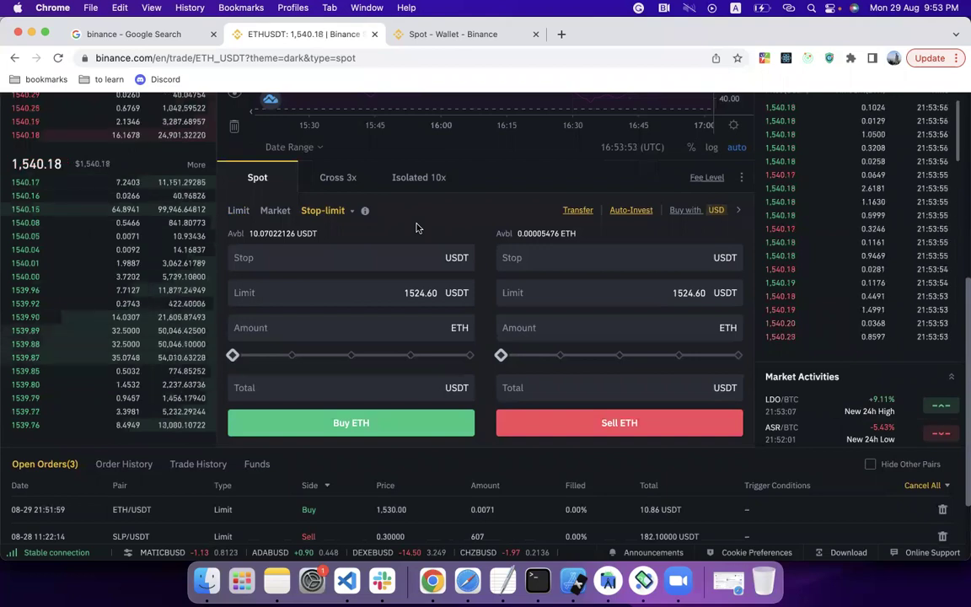
scroll(416, 228, "up", 1)
scroll(416, 228, "up", 1)
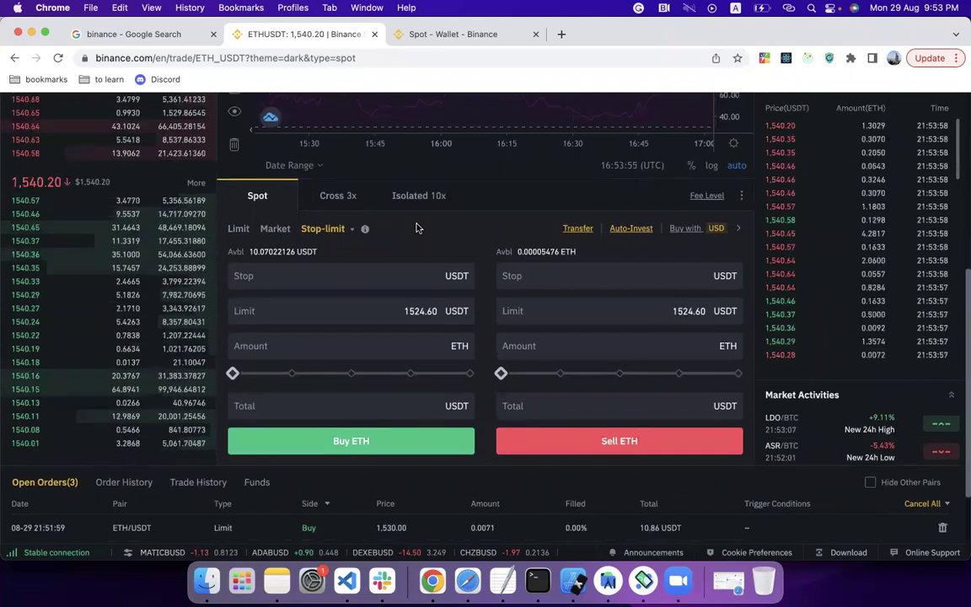
scroll(416, 228, "up", 10)
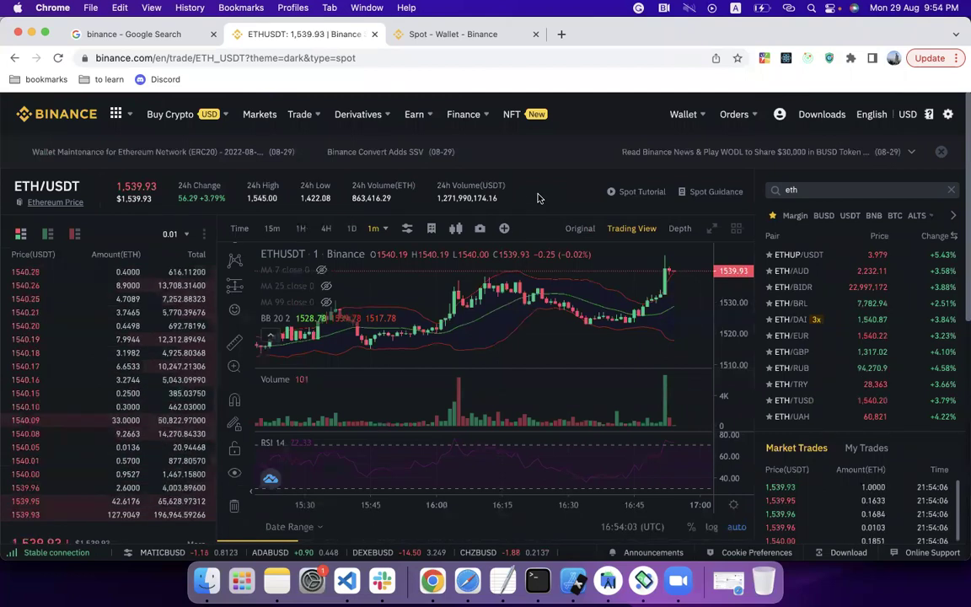
scroll(413, 372, "down", 3)
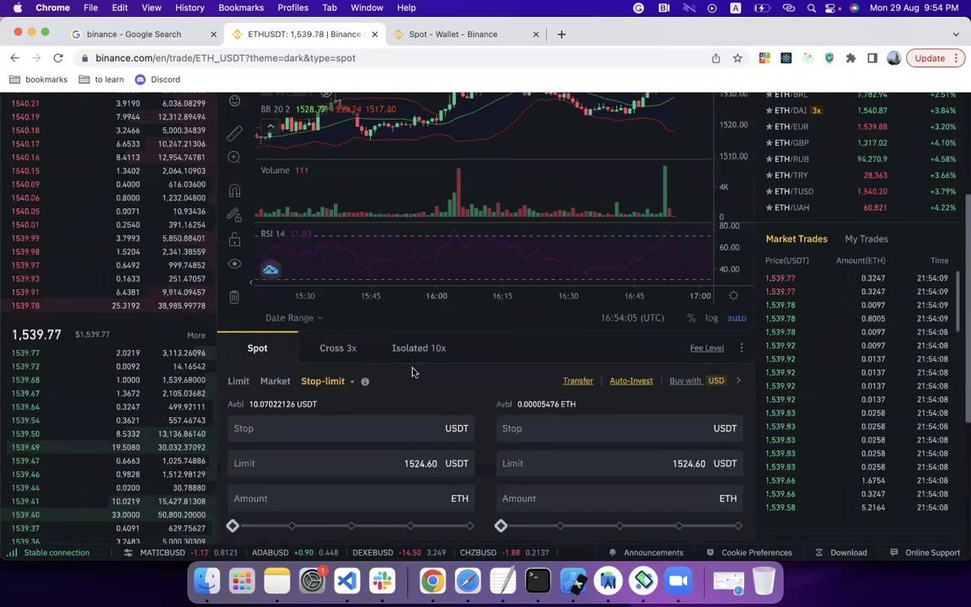
scroll(450, 372, "up", 1)
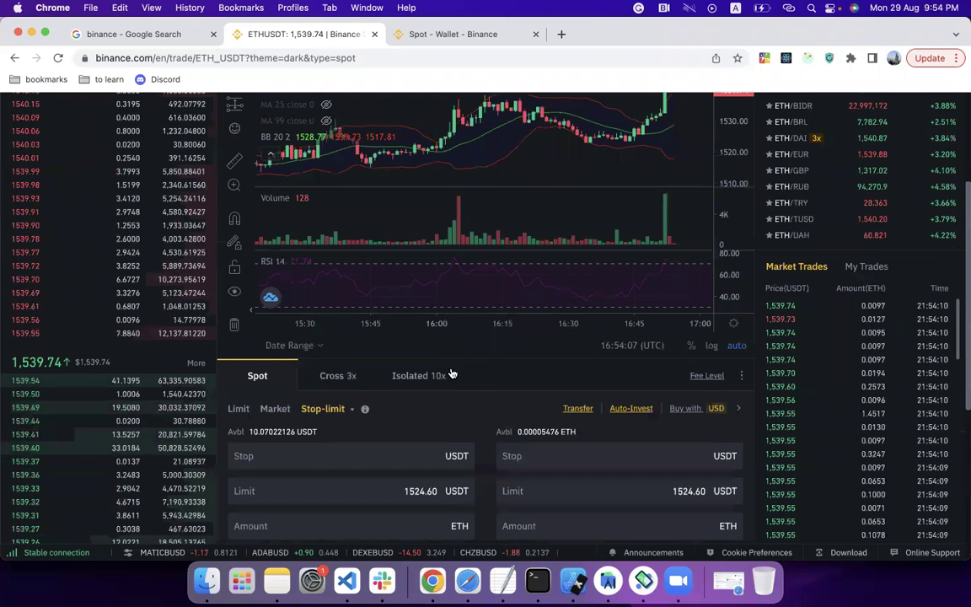
scroll(451, 372, "up", 5)
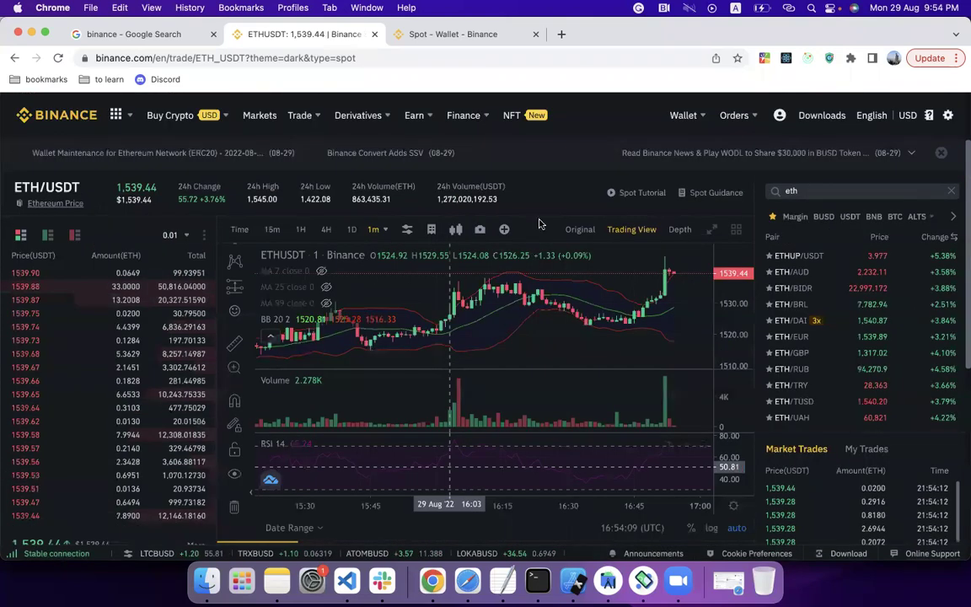
scroll(539, 223, "down", 1)
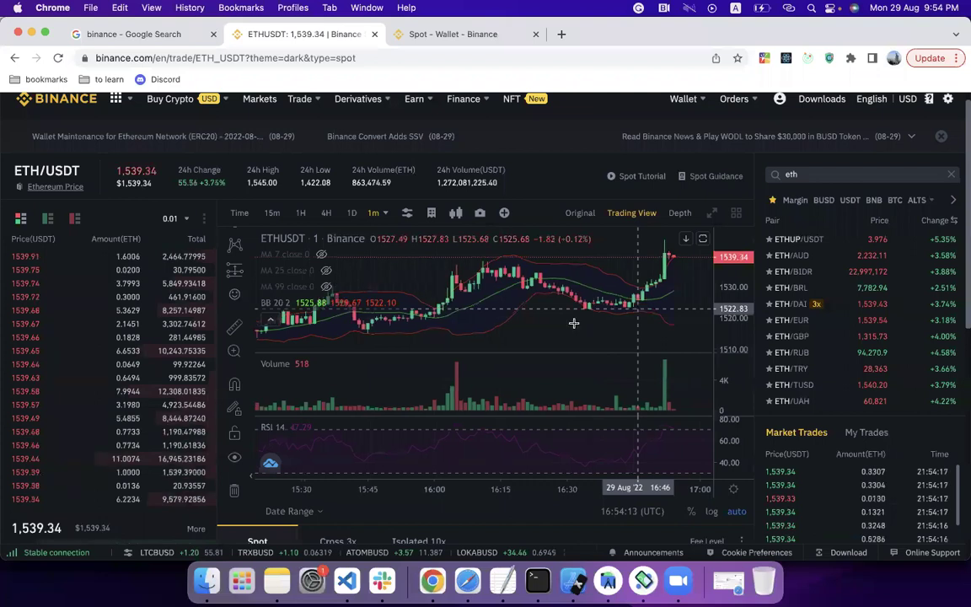
scroll(574, 323, "up", 1)
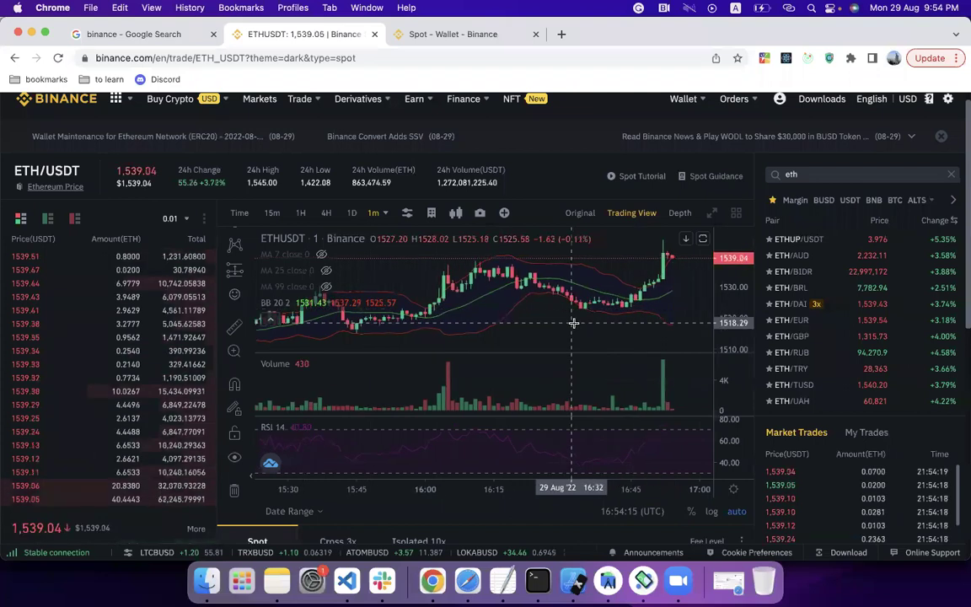
scroll(573, 323, "up", 1)
scroll(573, 323, "up", 1)
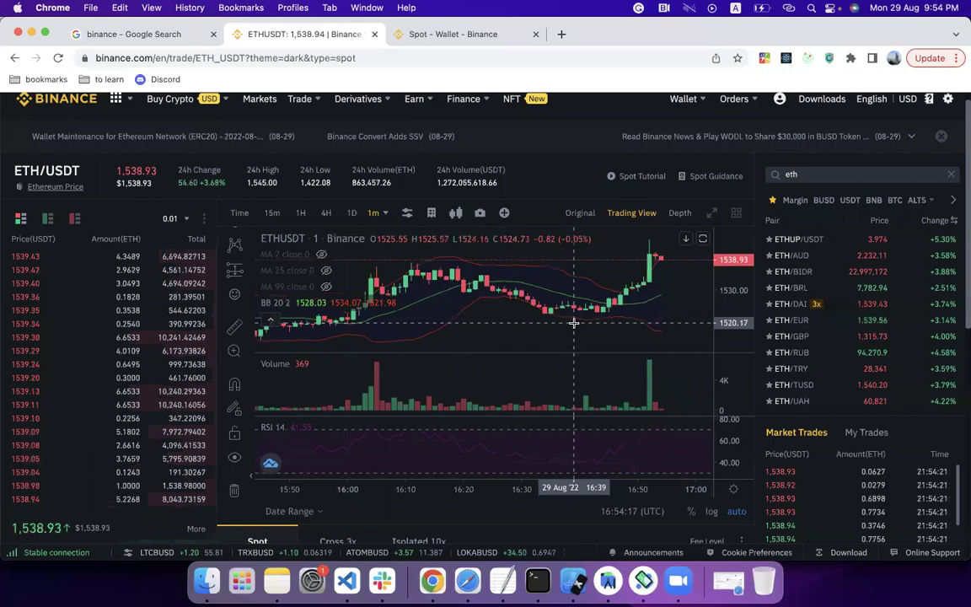
scroll(573, 323, "up", 1)
scroll(573, 323, "up", 1)
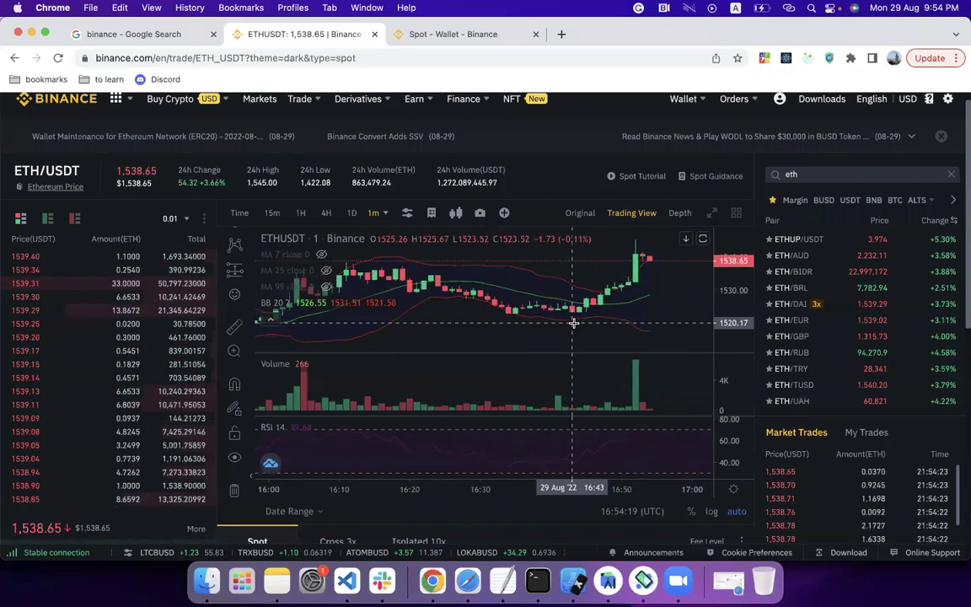
scroll(573, 323, "up", 1)
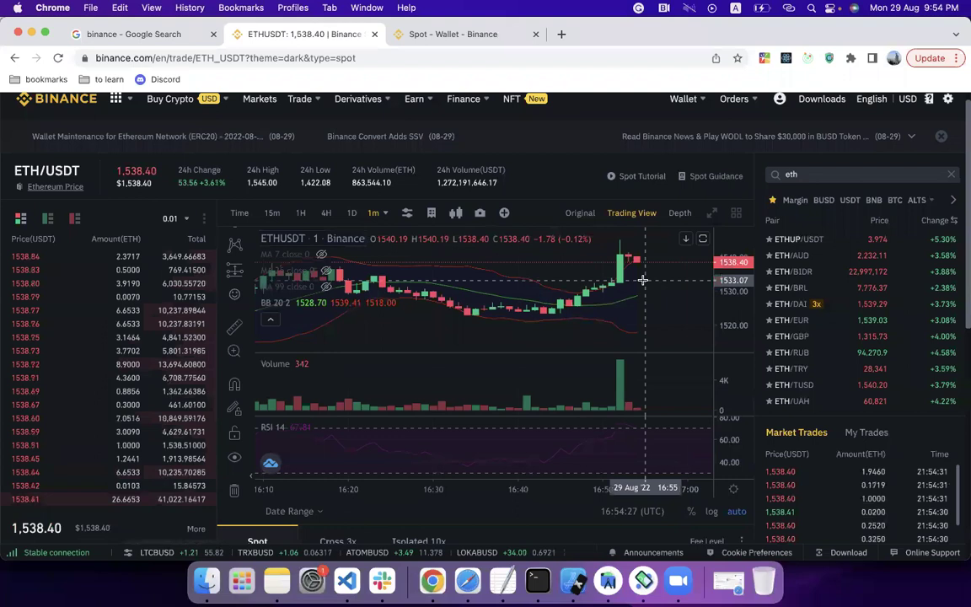
scroll(643, 280, "up", 2)
mouse_move(379, 215)
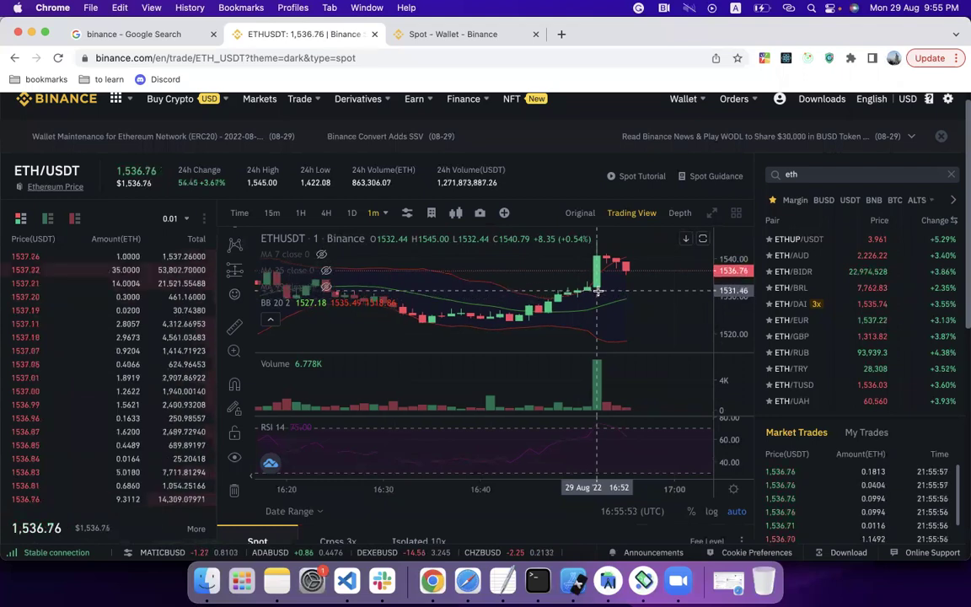
Scroll up the ETH/USDT page to the 1-minute price chart showing 1,536.85 USDT.
scroll(597, 291, "up", 2)
scroll(582, 281, "up", 2)
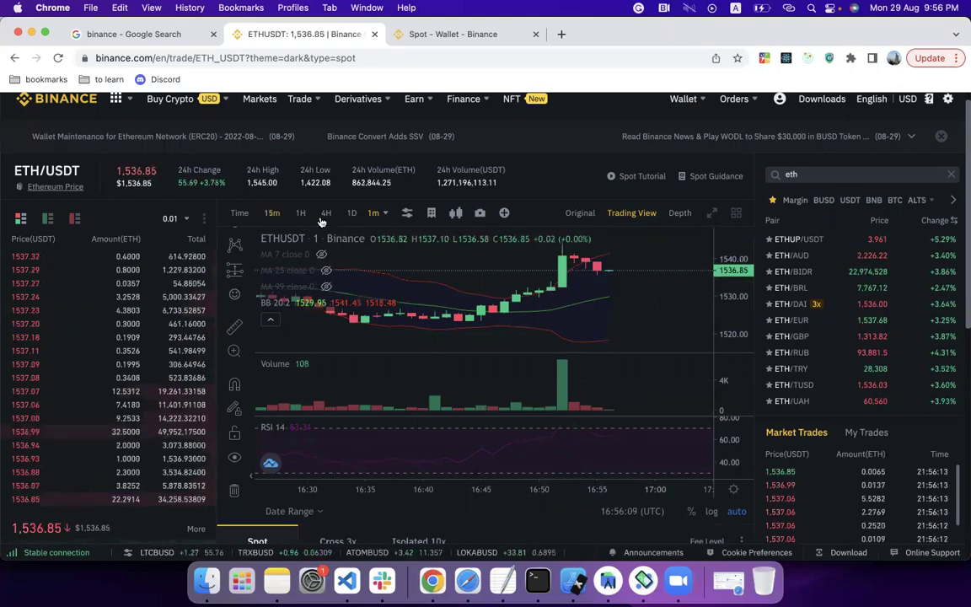
Change the ETH/USDT chart interval from 1m to 6H candles.
left_click(381, 214)
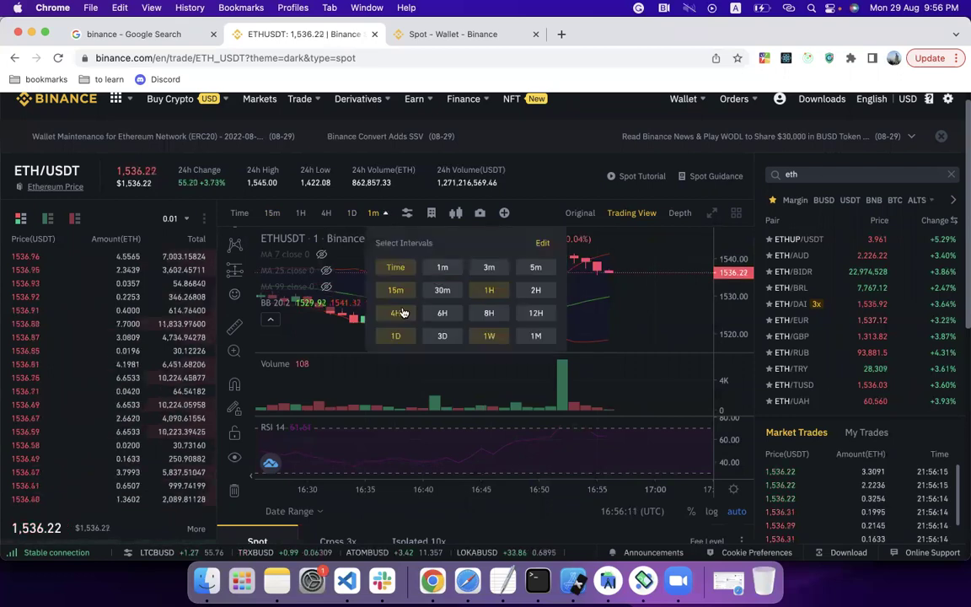
left_click(442, 313)
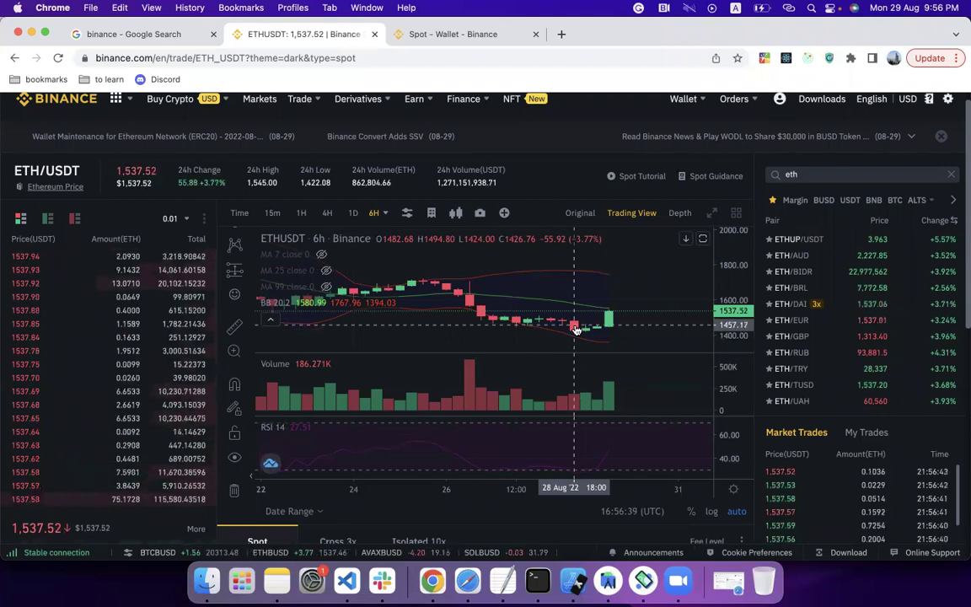
Zoom and pan through the 26–29 Aug 6-hour candles, then switch to 15-minute candles.
scroll(577, 329, "right", 2)
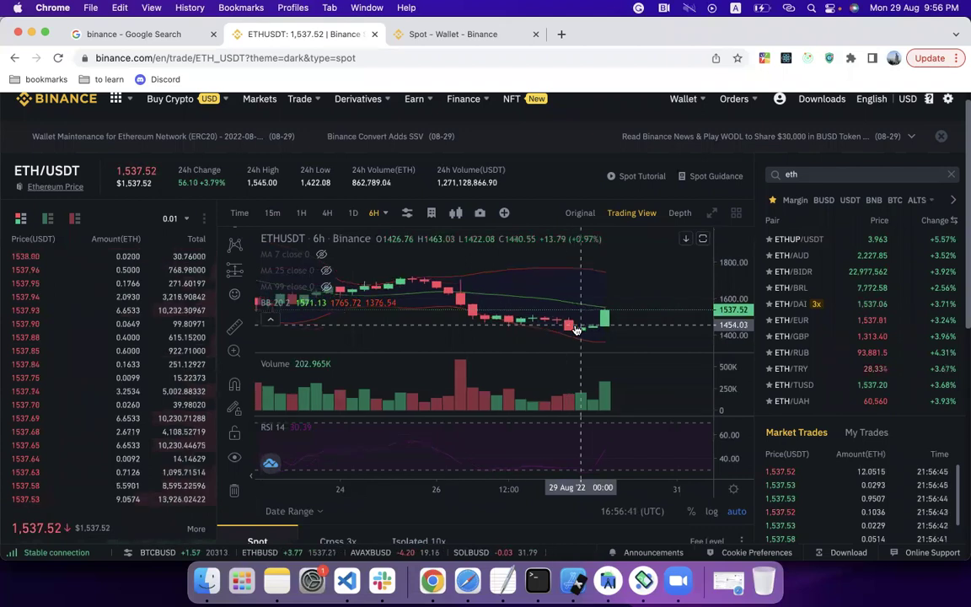
scroll(576, 329, "up", 2)
scroll(577, 329, "up", 1)
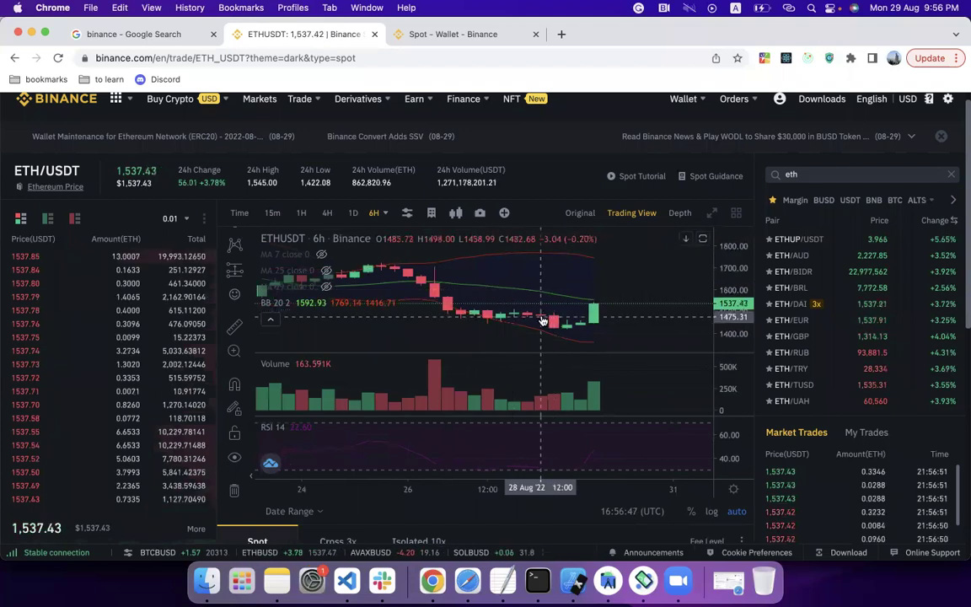
scroll(543, 321, "up", 1)
scroll(527, 318, "up", 1)
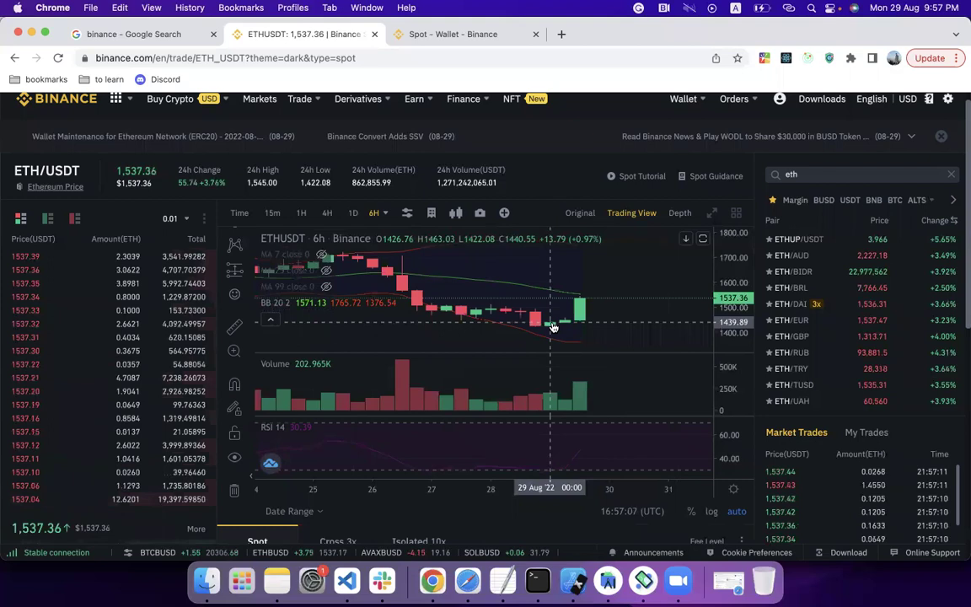
scroll(426, 296, "up", 1)
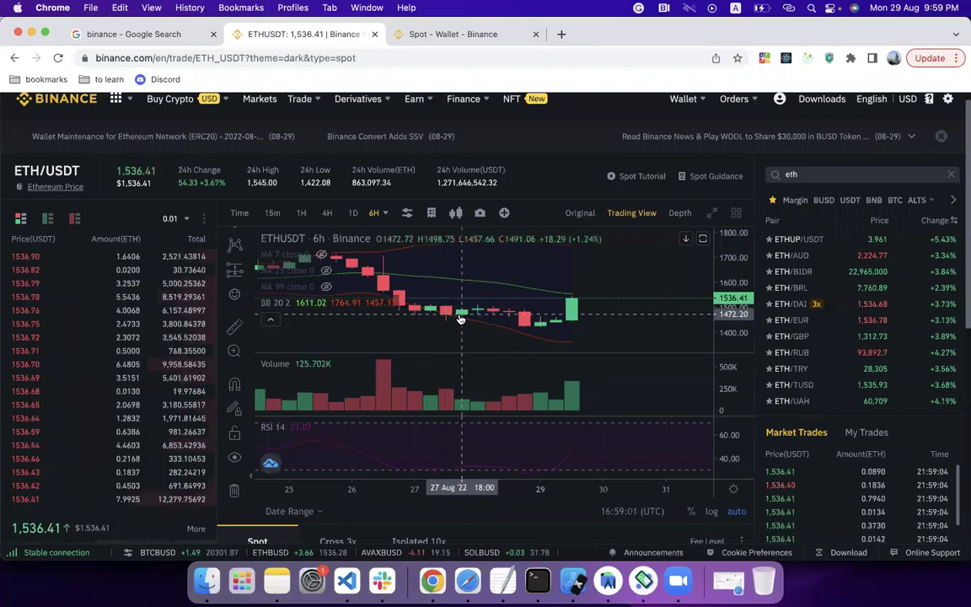
scroll(460, 320, "up", 2)
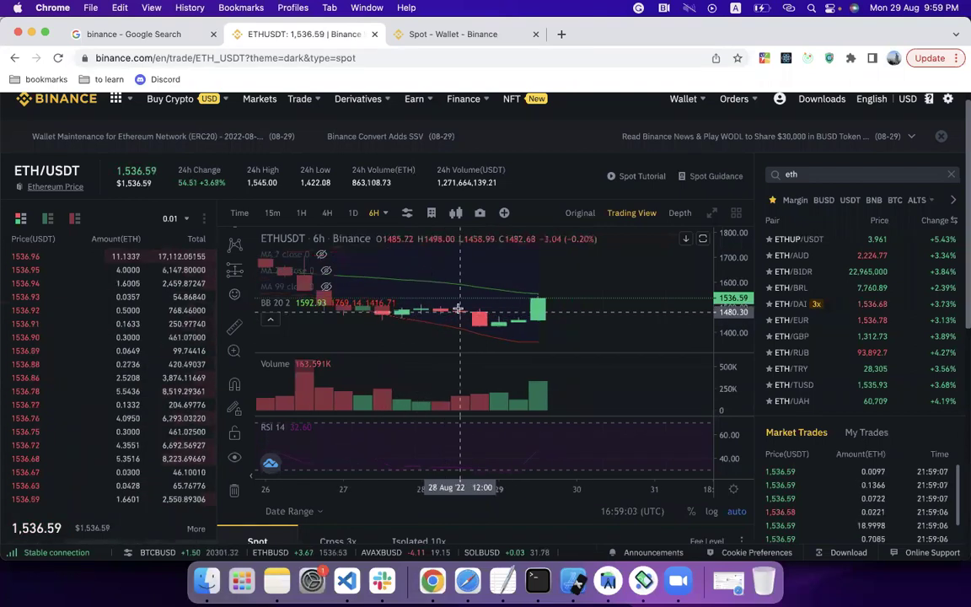
scroll(458, 309, "up", 1)
scroll(459, 309, "left", 5)
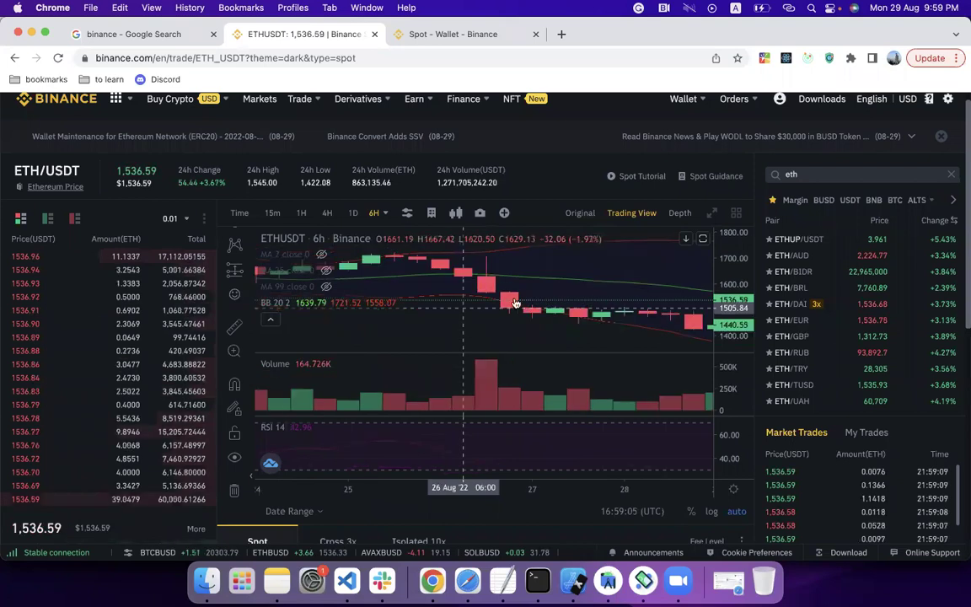
scroll(515, 298, "up", 1)
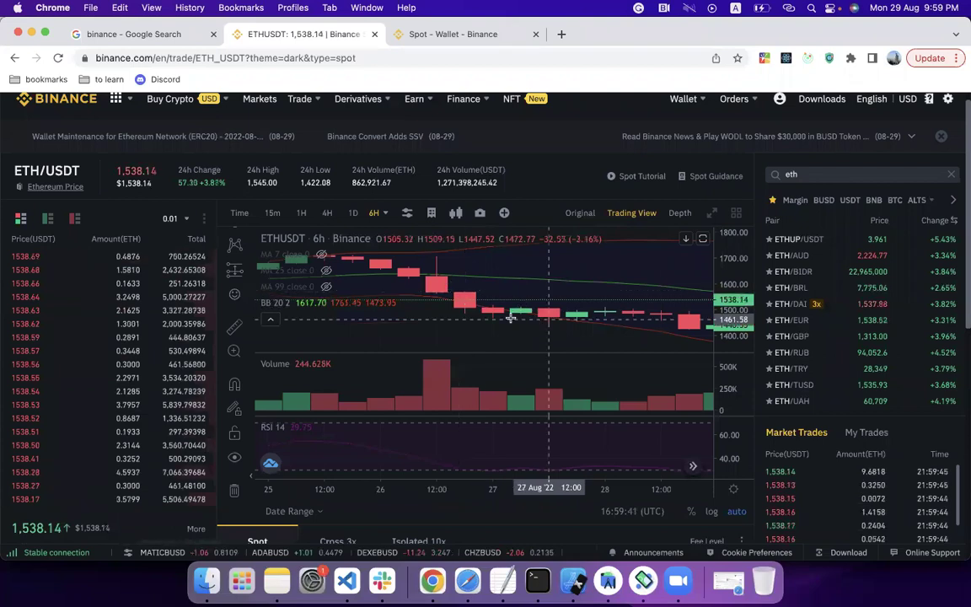
scroll(500, 321, "up", 2)
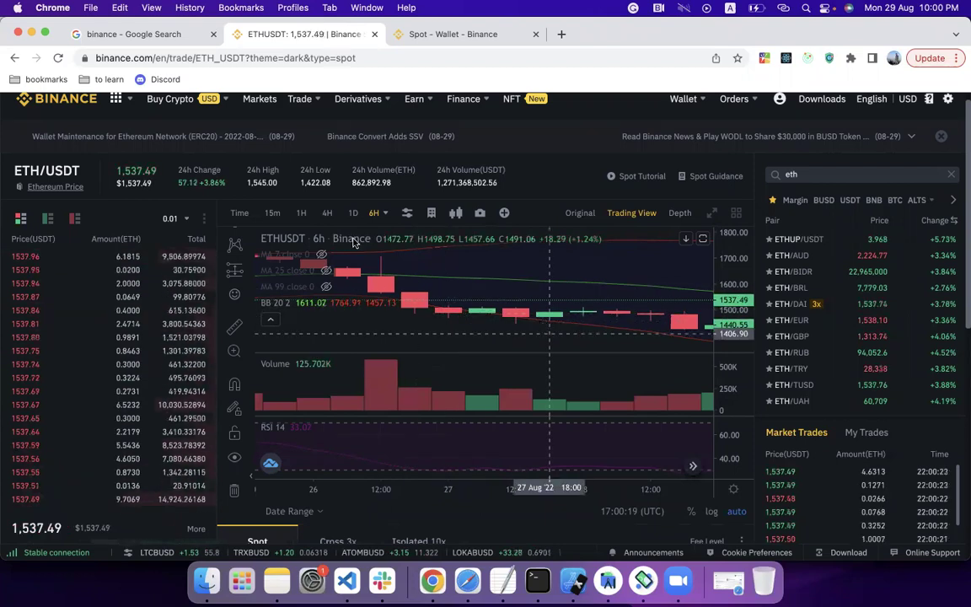
left_click(274, 216)
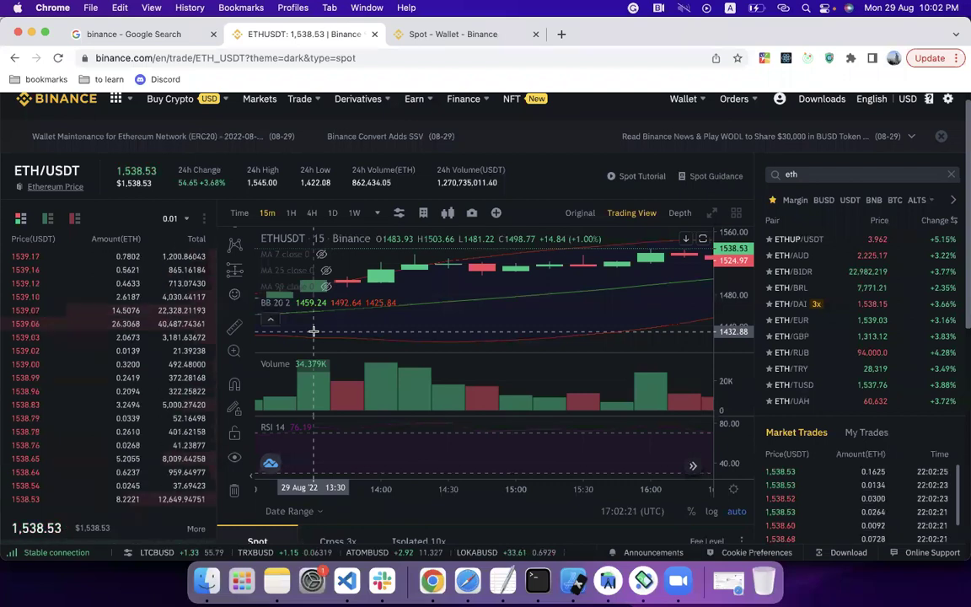
scroll(387, 456, "down", 1)
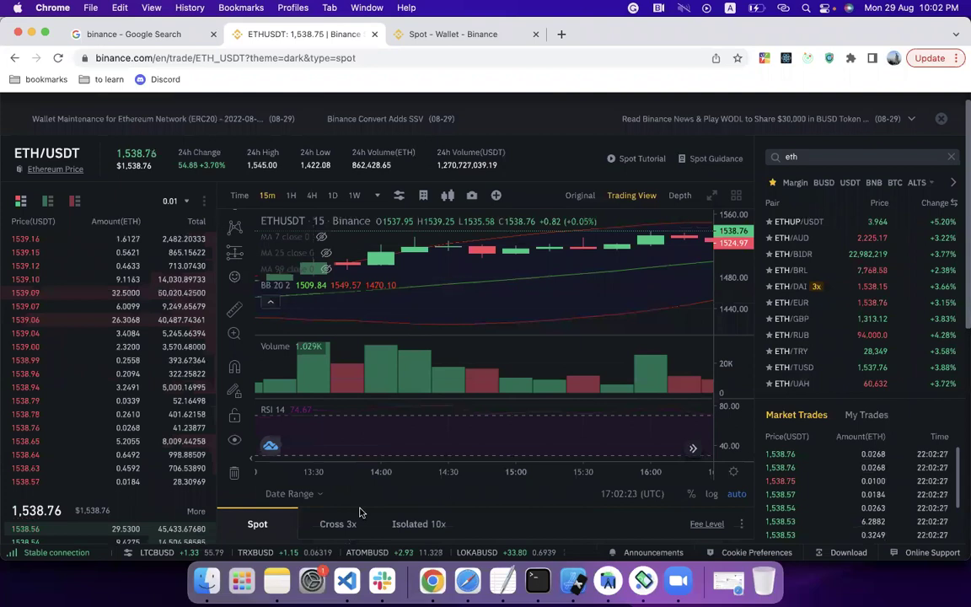
scroll(359, 511, "down", 2)
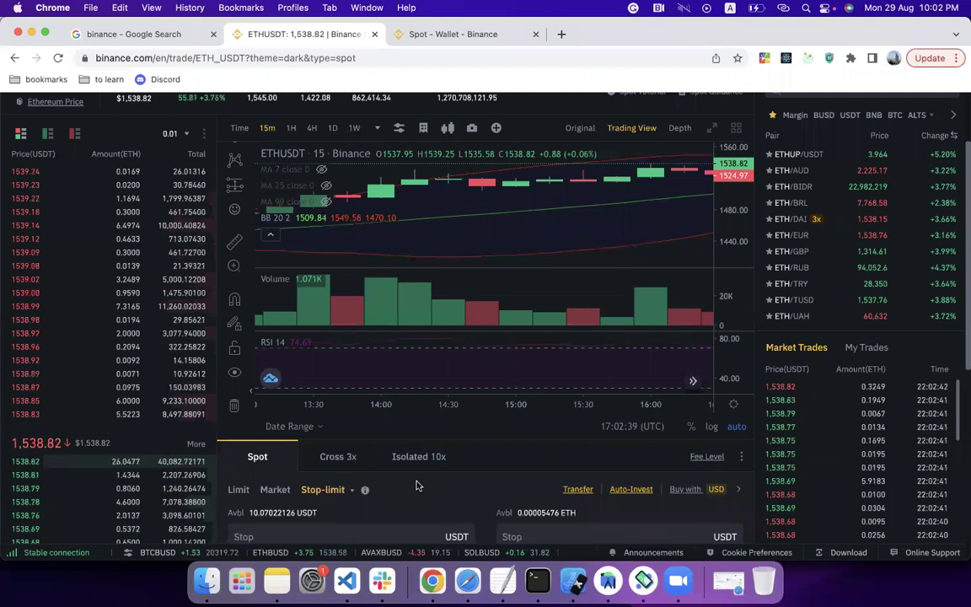
scroll(416, 492, "up", 2)
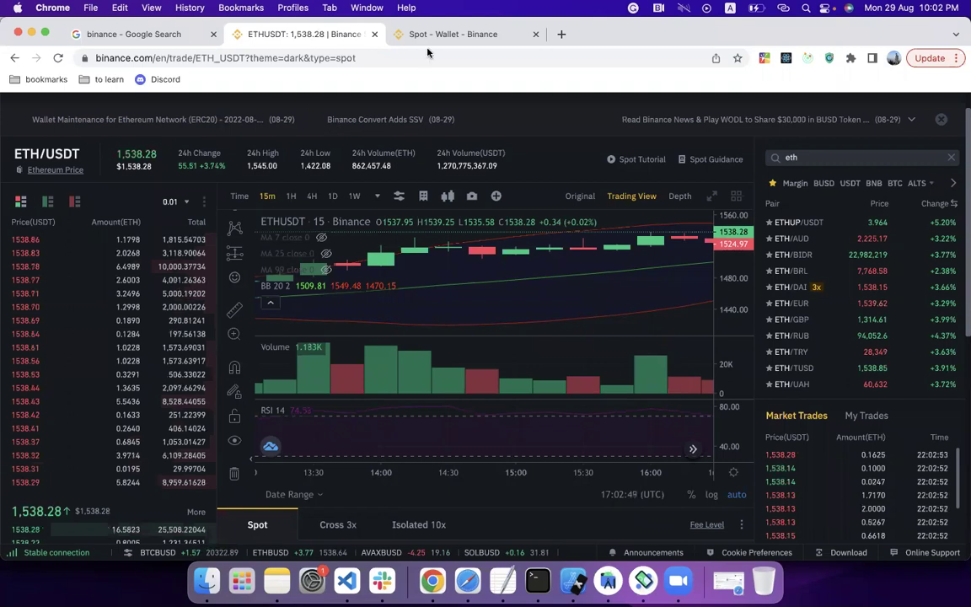
Replace the Spot Wallet tab's page with the Binance Buy & sell Crypto home page.
left_click(453, 35)
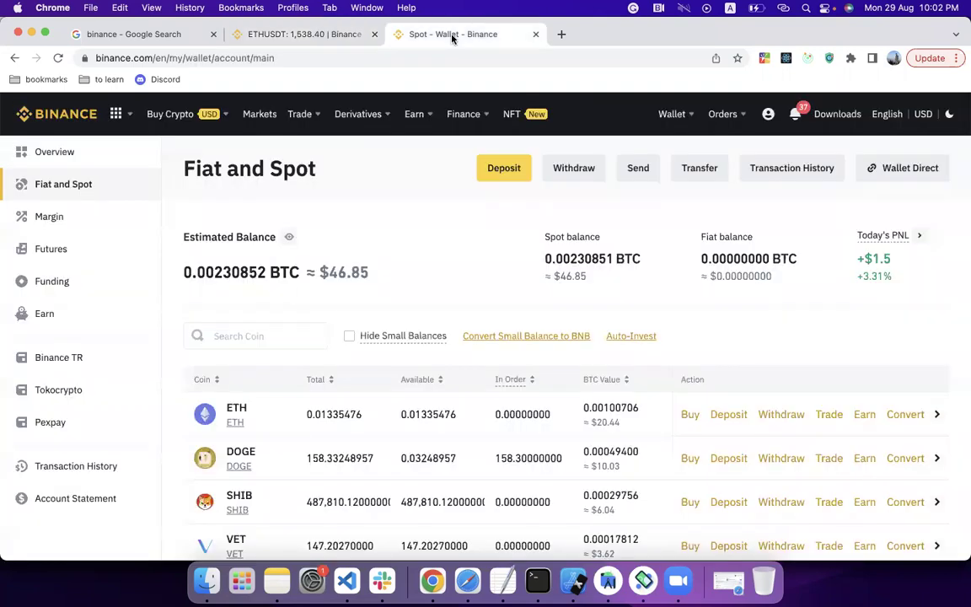
left_click(29, 110)
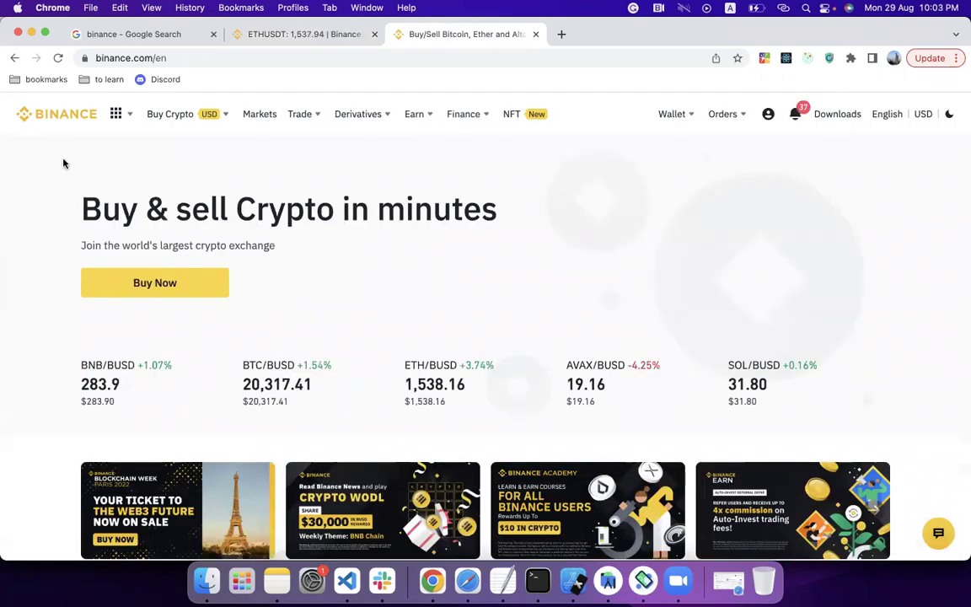
scroll(63, 163, "down", 1)
scroll(64, 163, "down", 1)
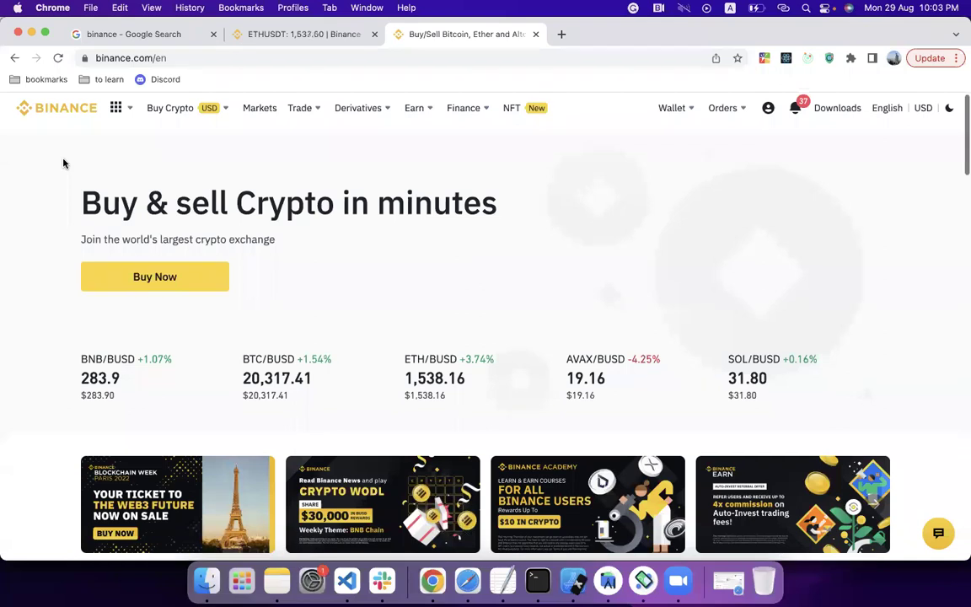
scroll(64, 162, "up", 1)
Bring the ETH/USDT trading tab back to the front.
left_click(288, 42)
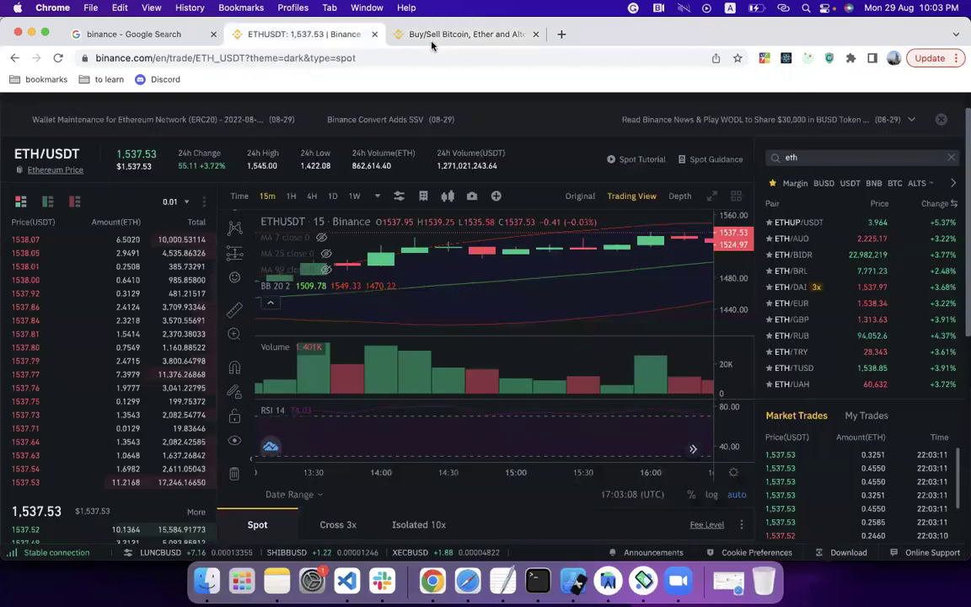
left_click(431, 43)
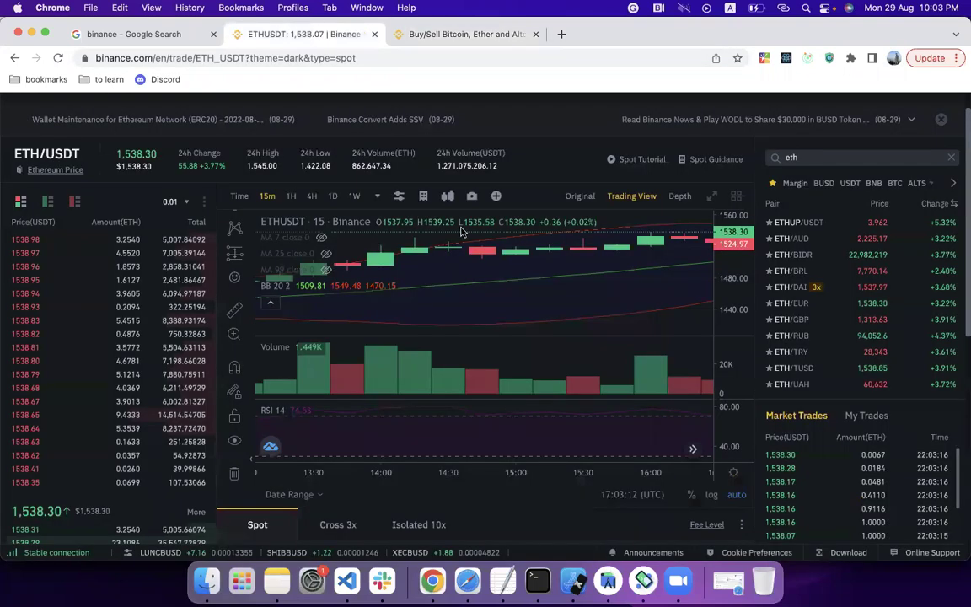
left_click(304, 36)
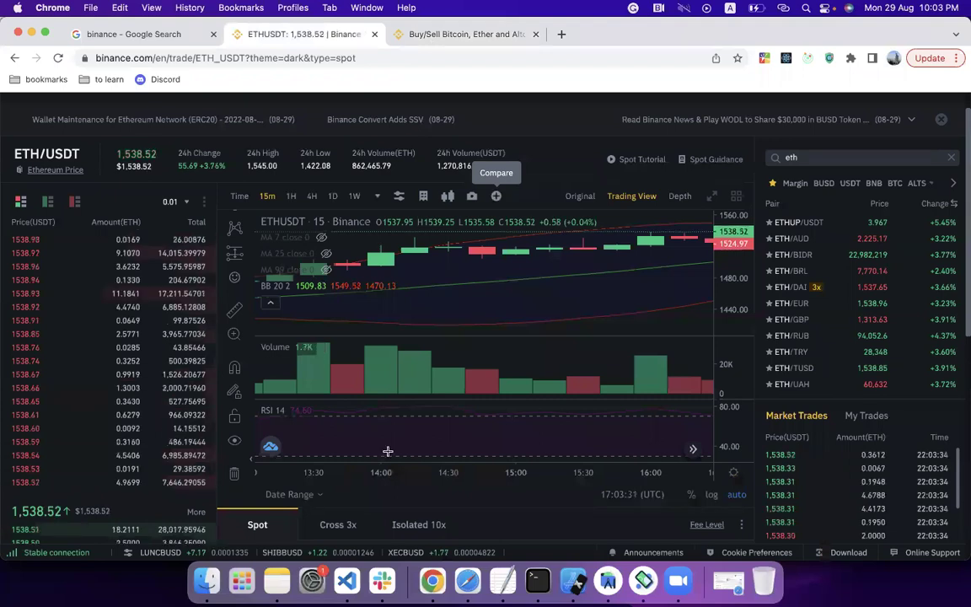
Scroll up and down through the ETH/USDT trading page to review it.
scroll(413, 526, "down", 1)
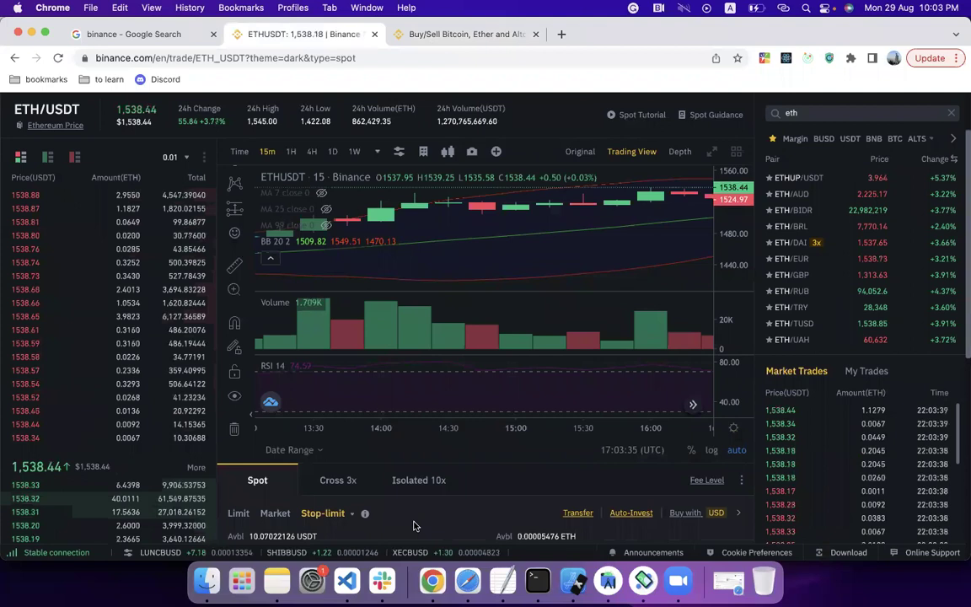
scroll(413, 526, "up", 1)
scroll(413, 526, "up", 1)
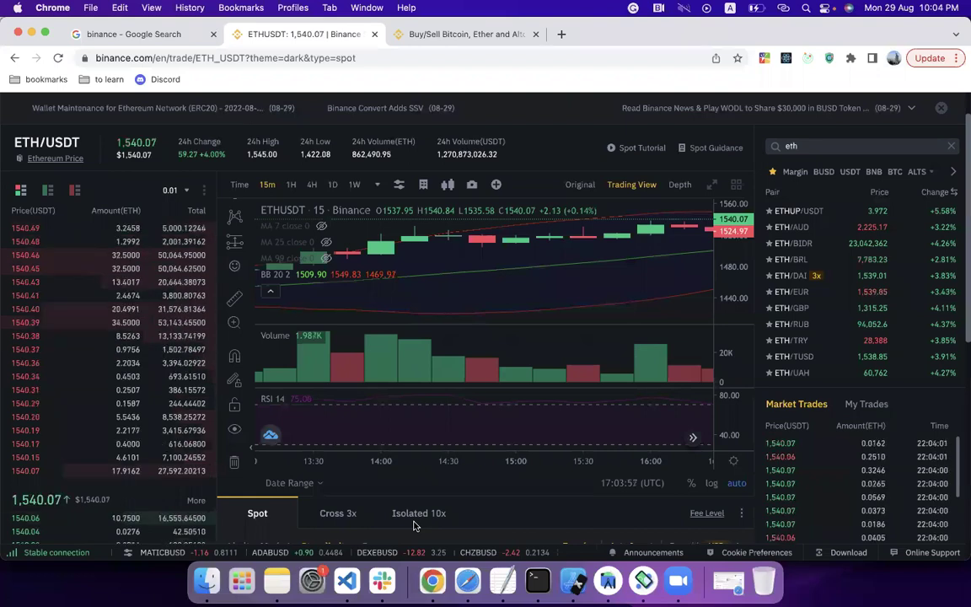
scroll(413, 525, "down", 3)
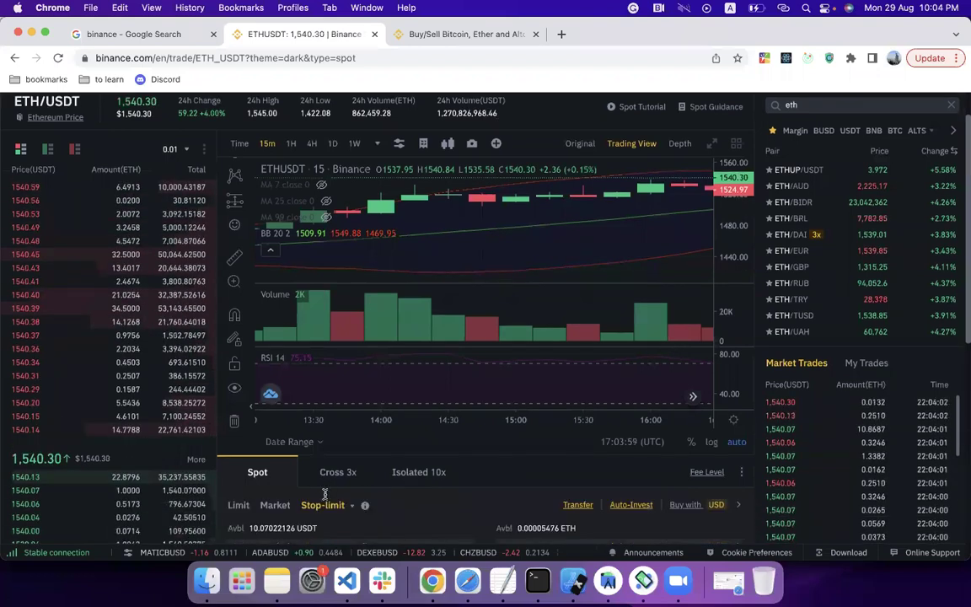
scroll(384, 419, "down", 1)
scroll(384, 419, "up", 1)
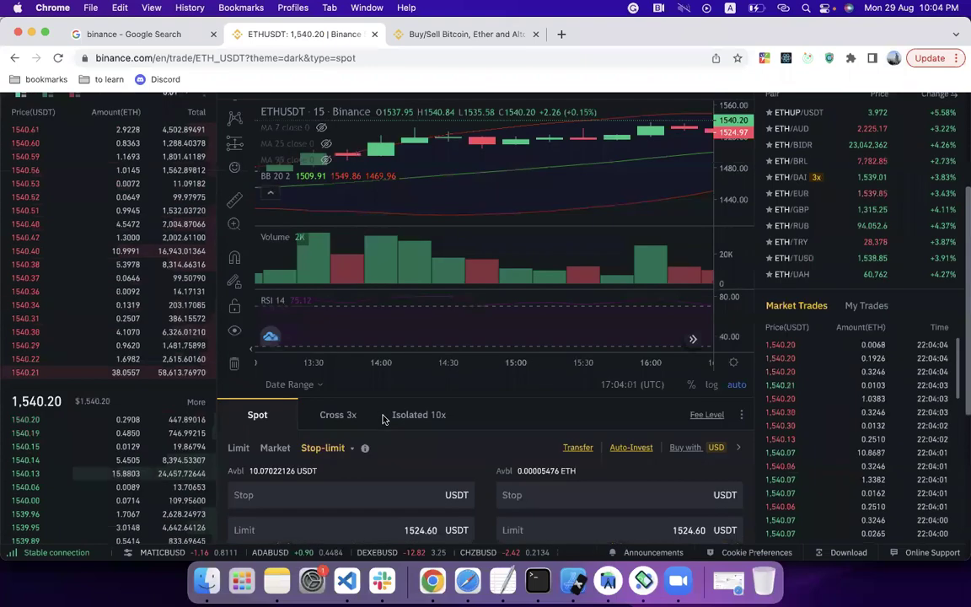
scroll(384, 419, "up", 1)
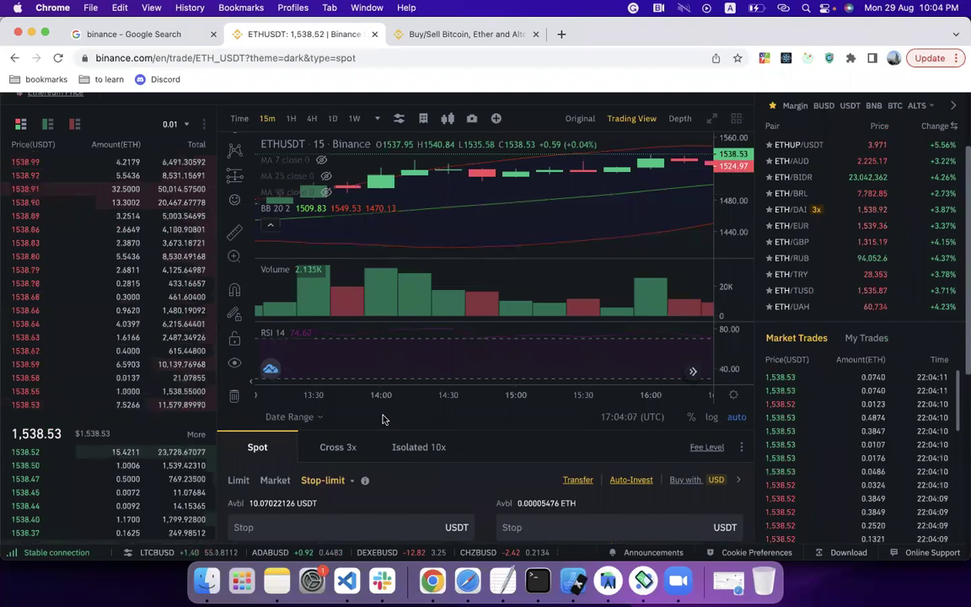
scroll(383, 419, "up", 2)
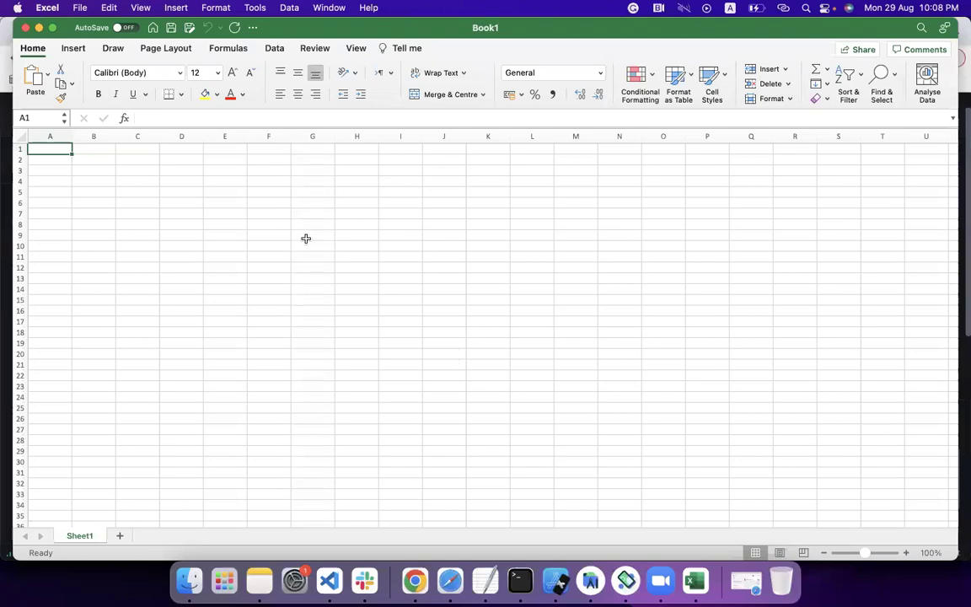
Enter 100 as the starting amount in F7.
left_click(268, 214)
type("10")
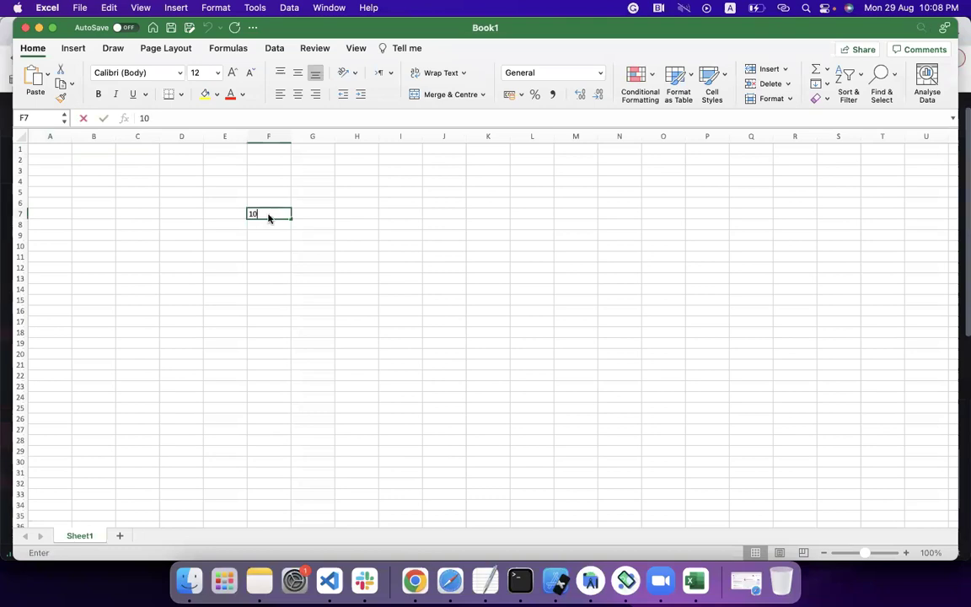
type("0")
key("Return")
Attempt the F8 growth formula =F7+2%(F7), which Excel flags as a formula problem.
type("=")
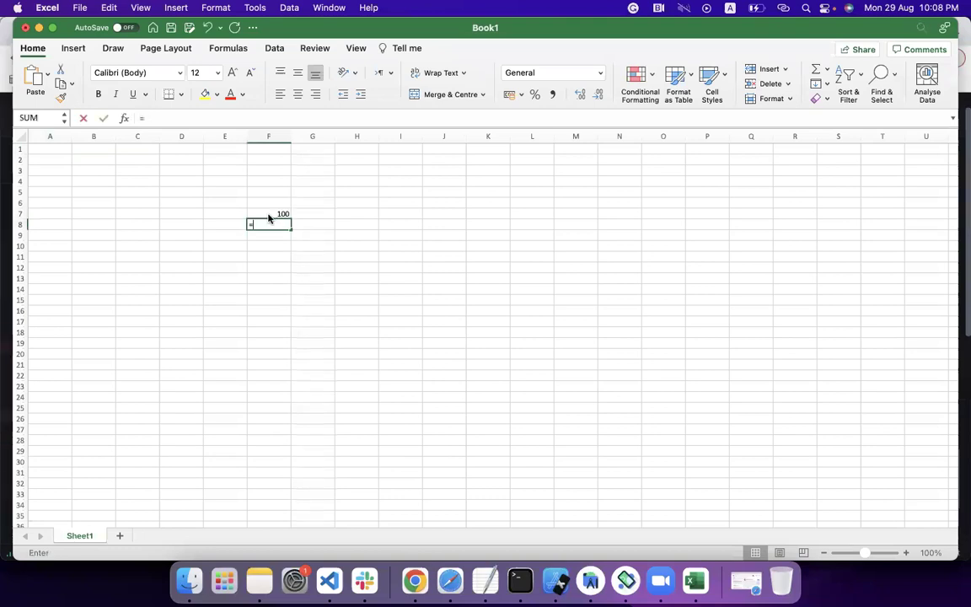
left_click(268, 214)
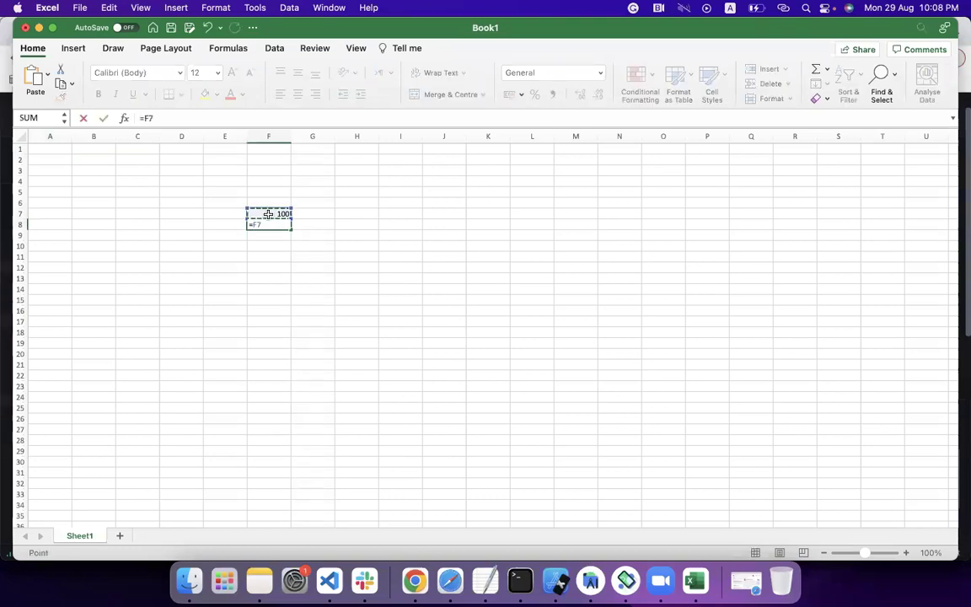
type("+2%(")
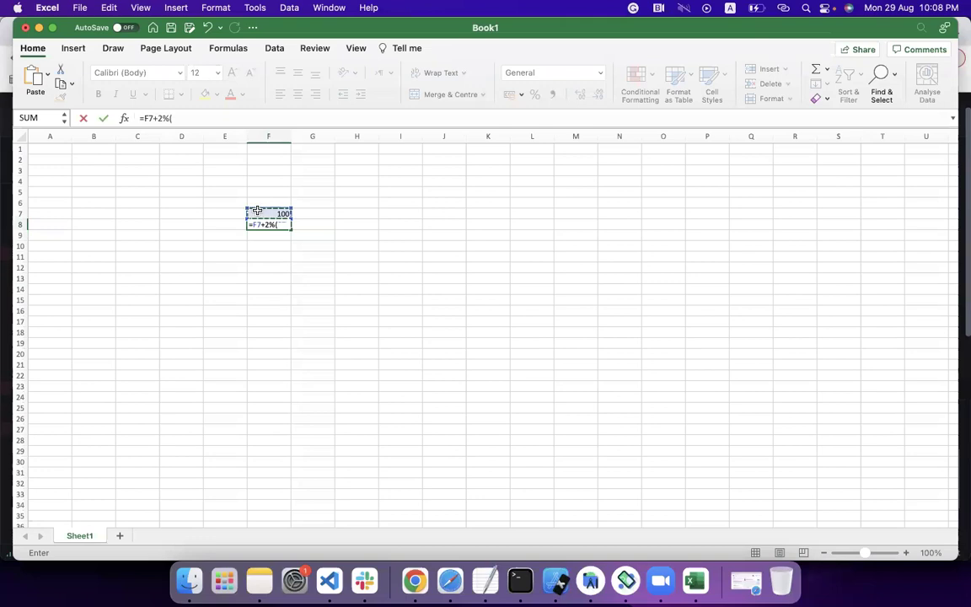
left_click(257, 210)
type(")")
key("Return")
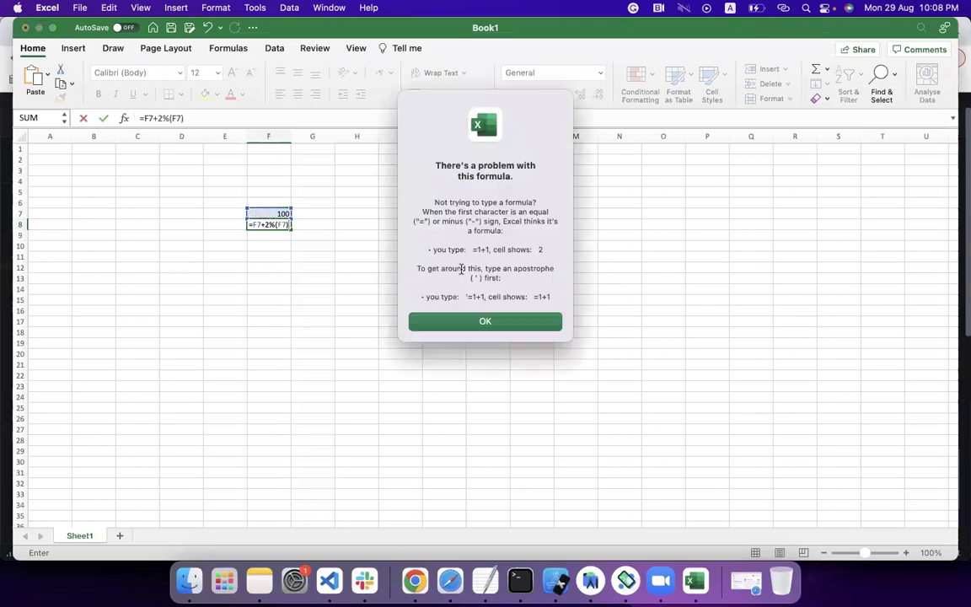
Correct the F8 formula to =F7+0.02*(F7) so it returns 102.
left_click(486, 322)
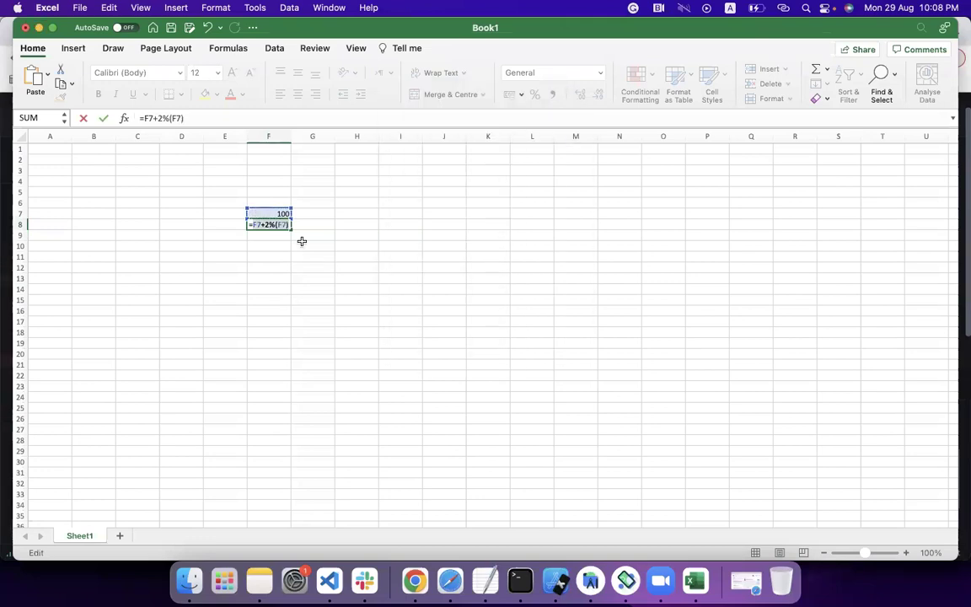
key("Left")
key("Right")
key("Right")
key("Right")
key("Right")
key("Right")
key("BackSpace")
key("BackSpace")
type("0")
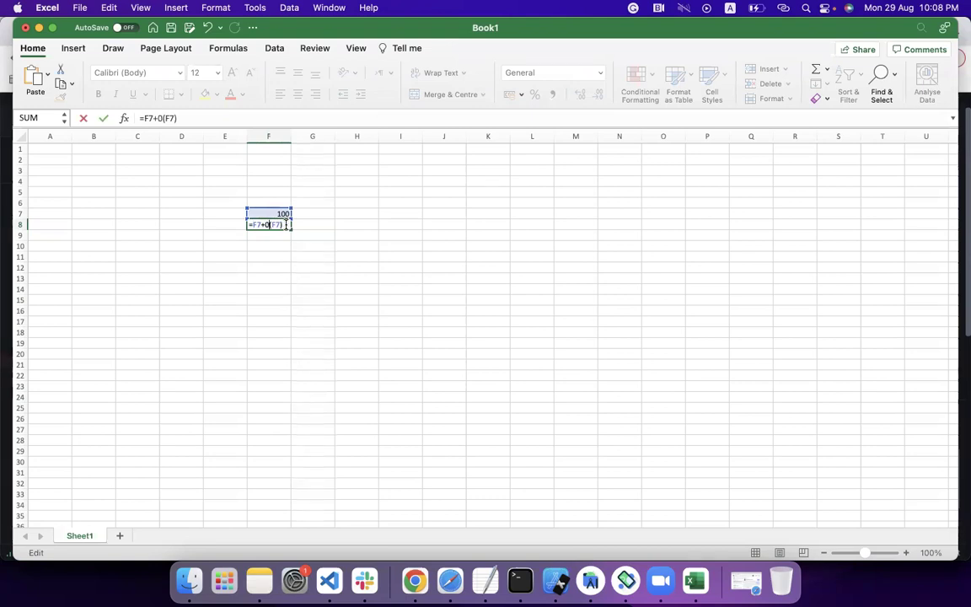
type(".02*")
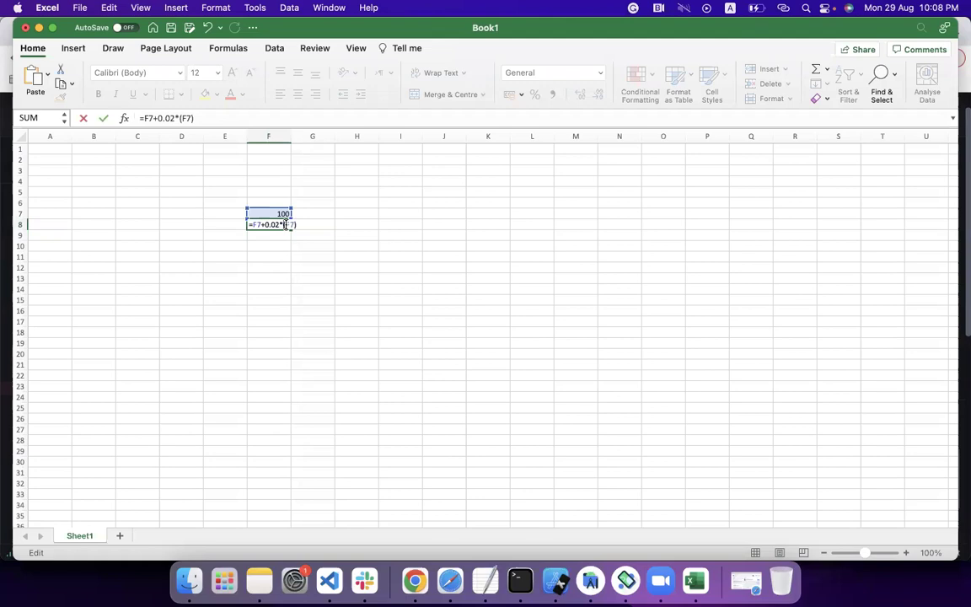
key("Return")
key("Up")
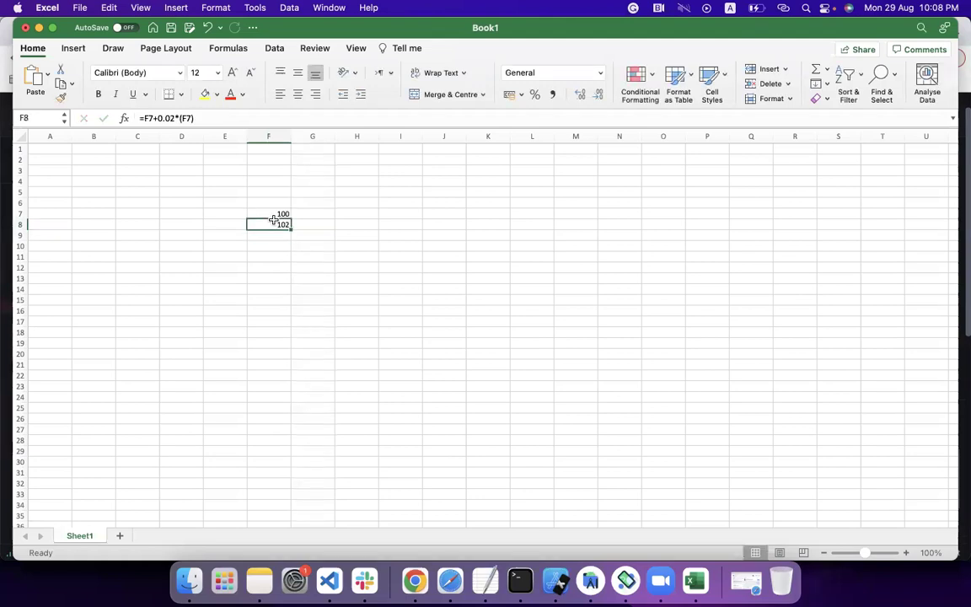
Copy the F8 growth formula down to F25, reaching 142.824625.
left_click_drag(292, 230, 287, 407)
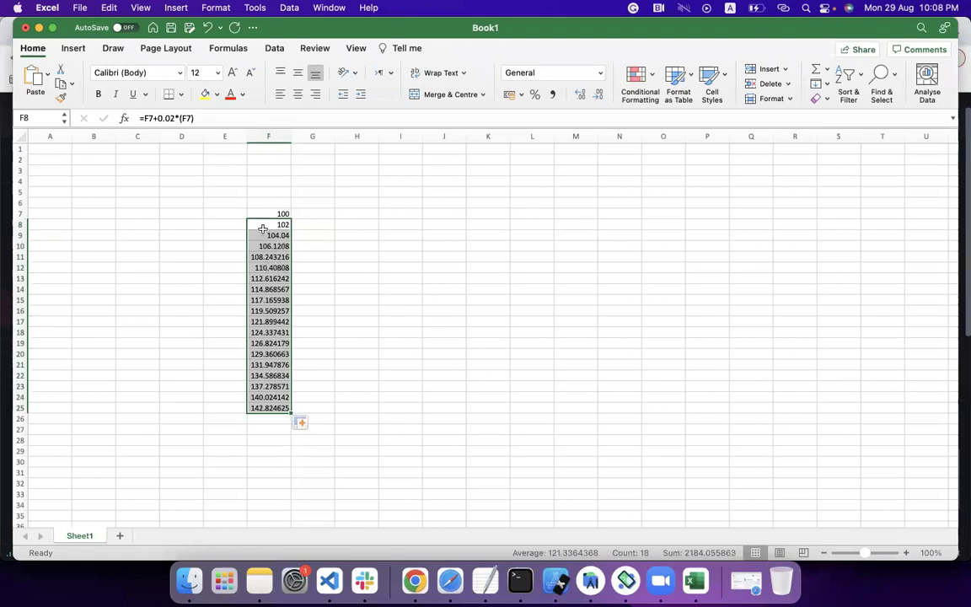
key("Down")
key("Down")
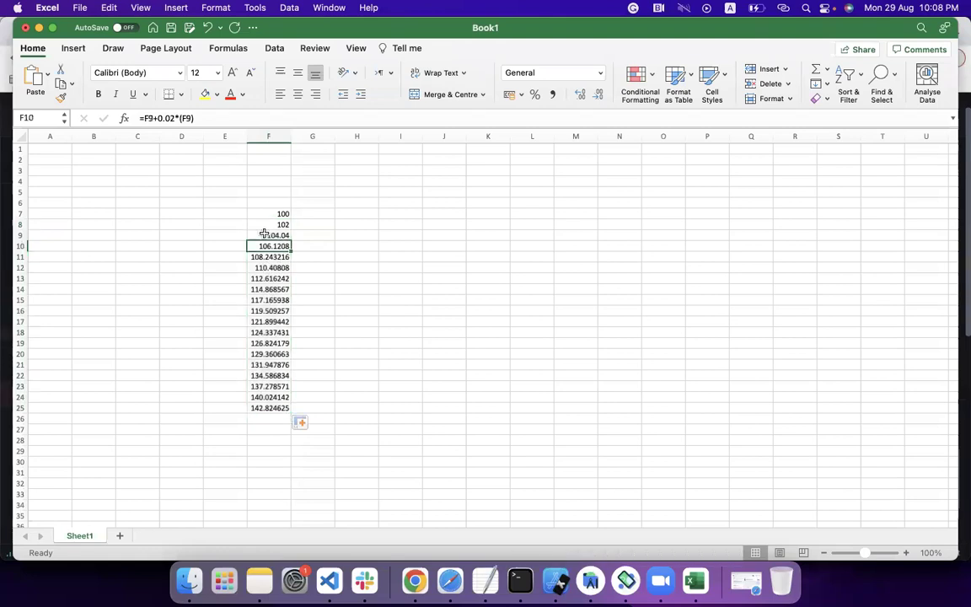
key("Up")
key("Up")
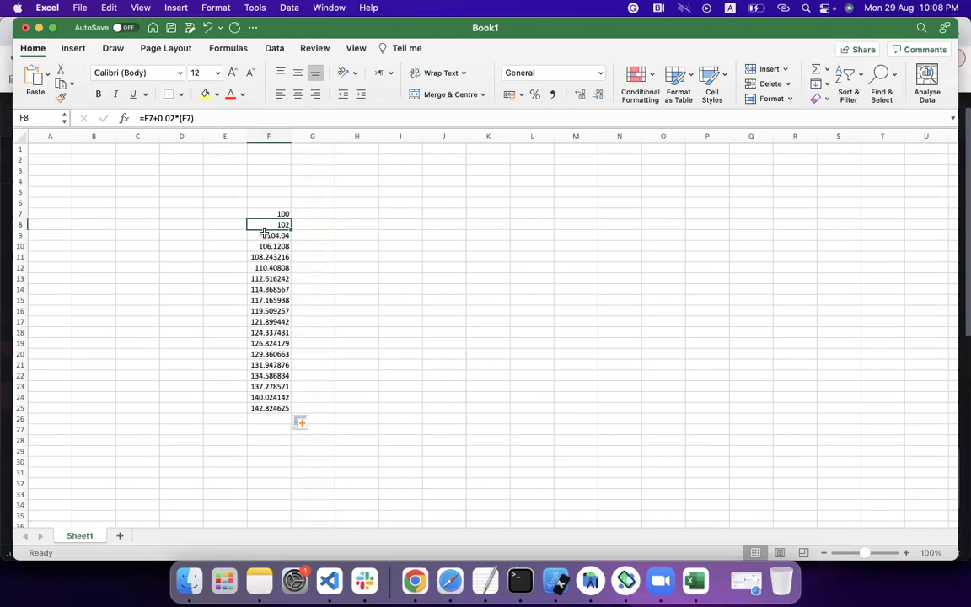
key("ctrl+Down")
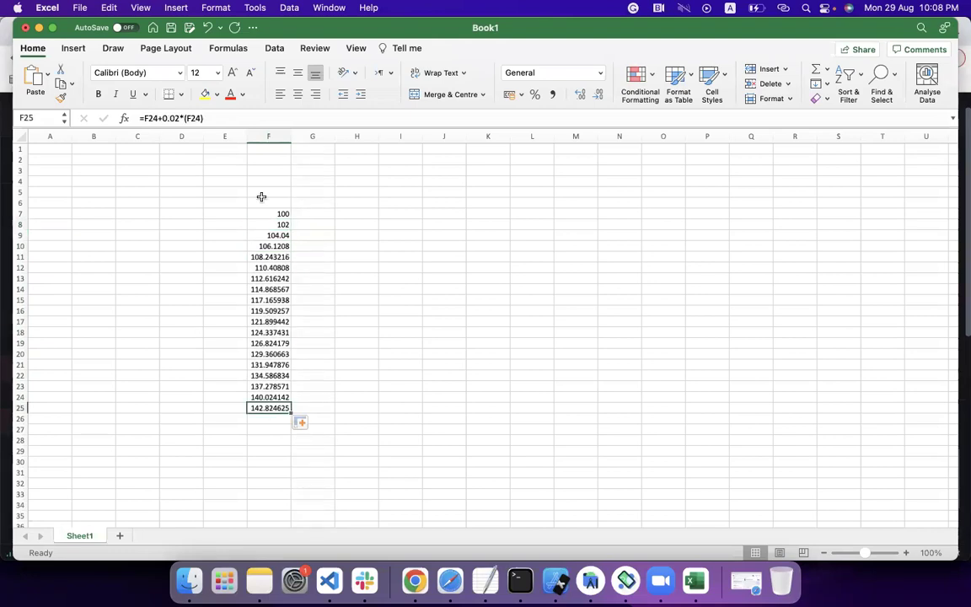
Return to F7, then select row 3 and open its context menu.
left_click(281, 212)
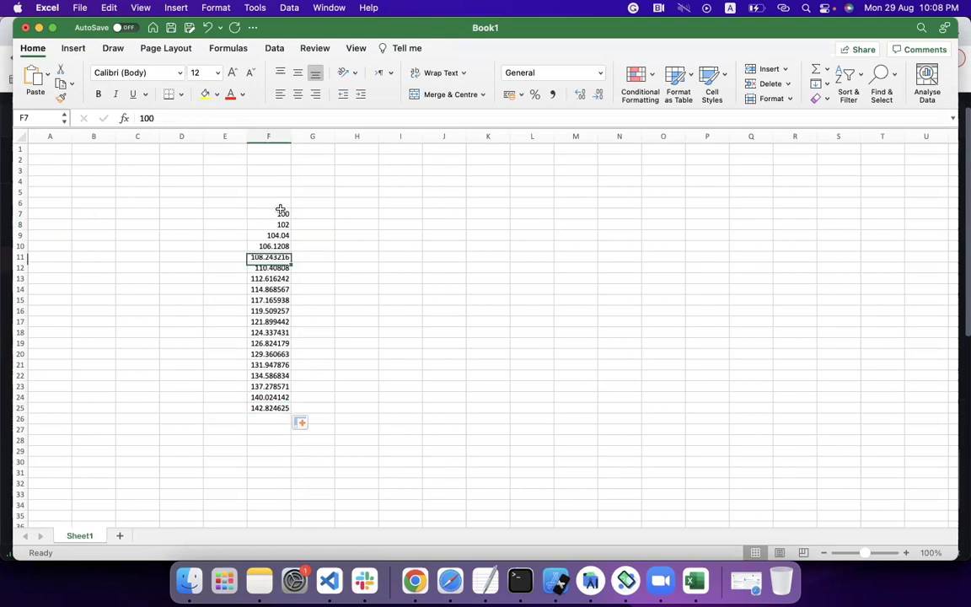
left_click(18, 170)
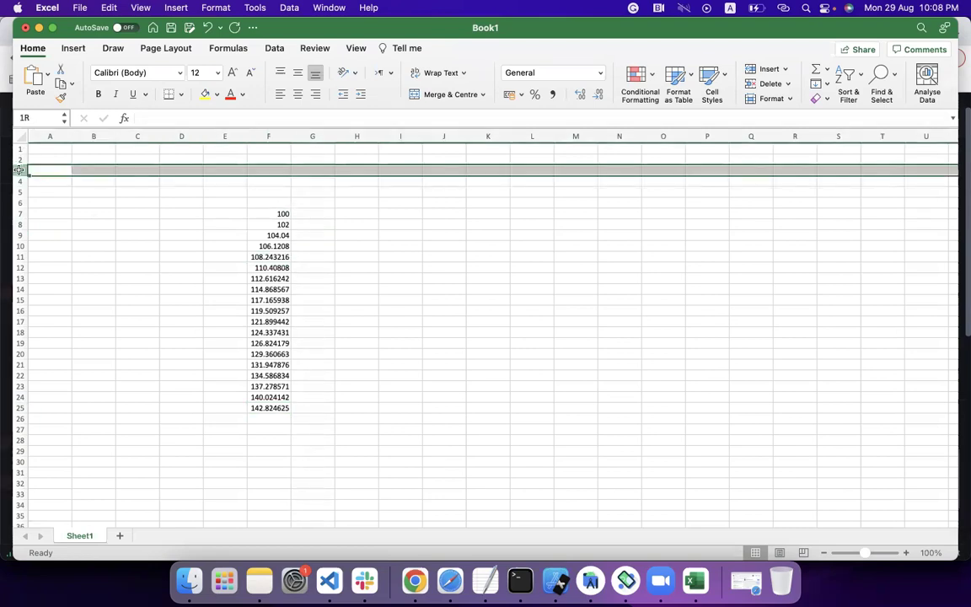
right_click(20, 170)
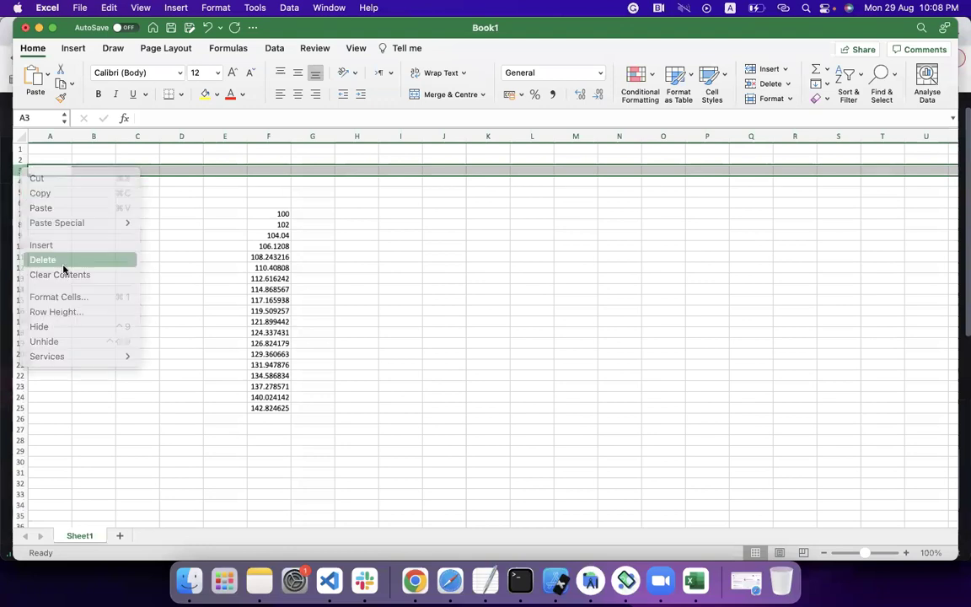
Delete the empty rows 3 and 2 above the data.
left_click(43, 260)
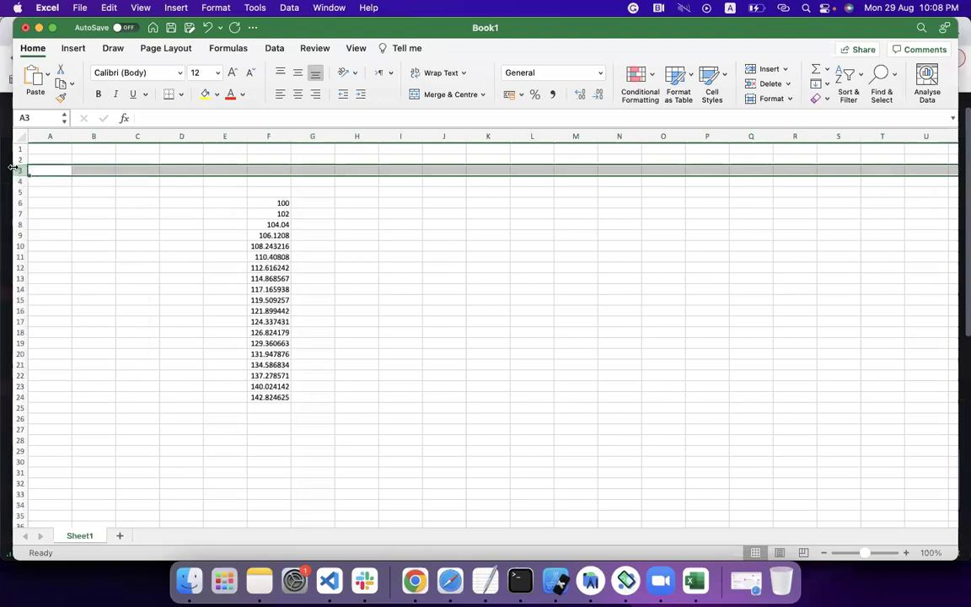
right_click(21, 159)
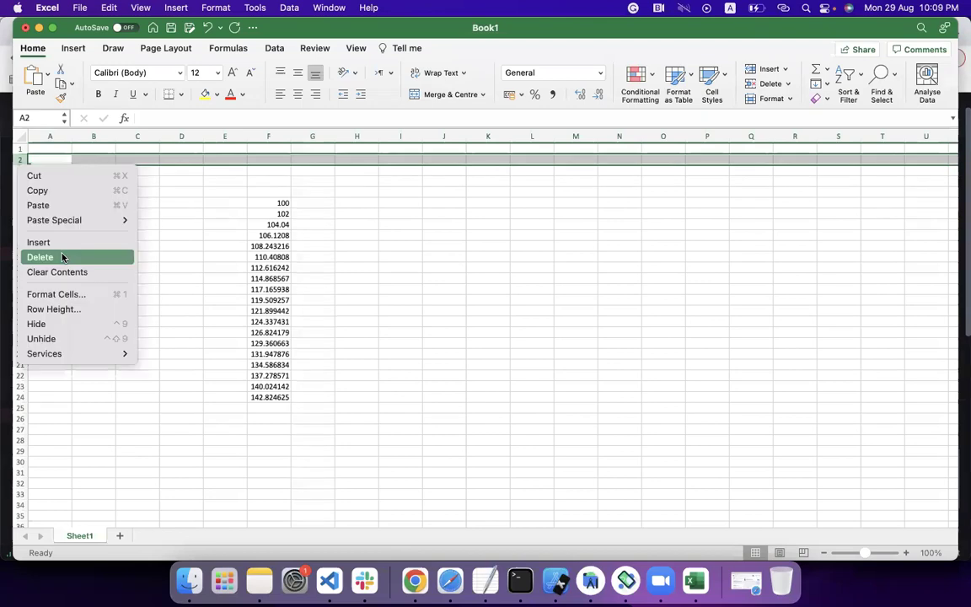
left_click(43, 256)
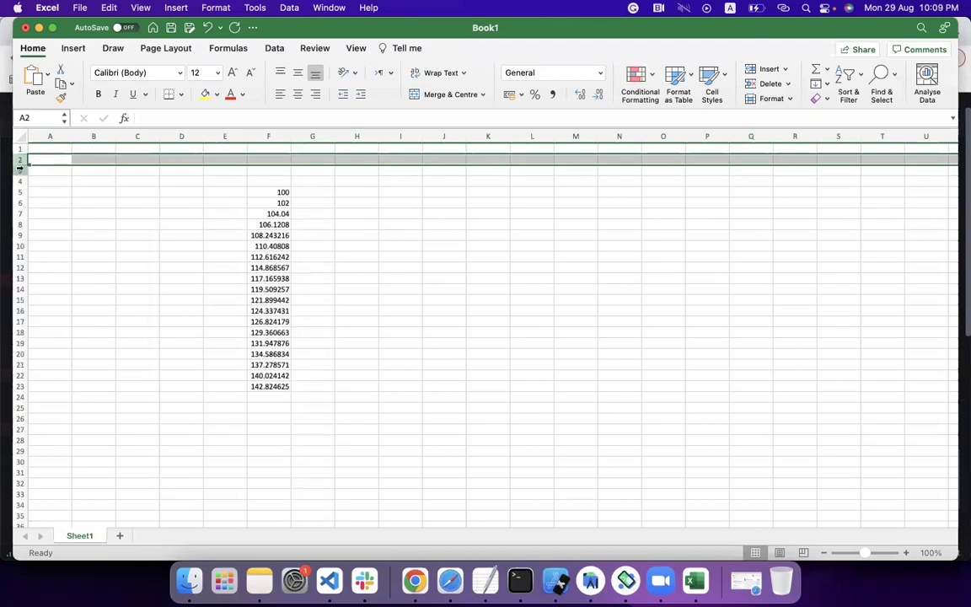
Extend the 2% growth series from F23 down to F35, ending at 181.136158.
left_click(269, 365)
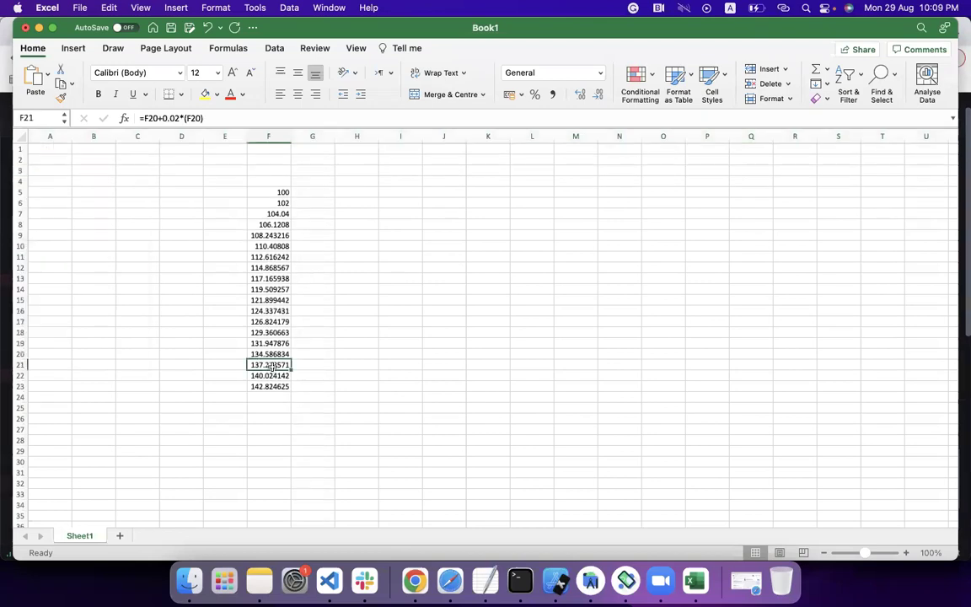
left_click(280, 386)
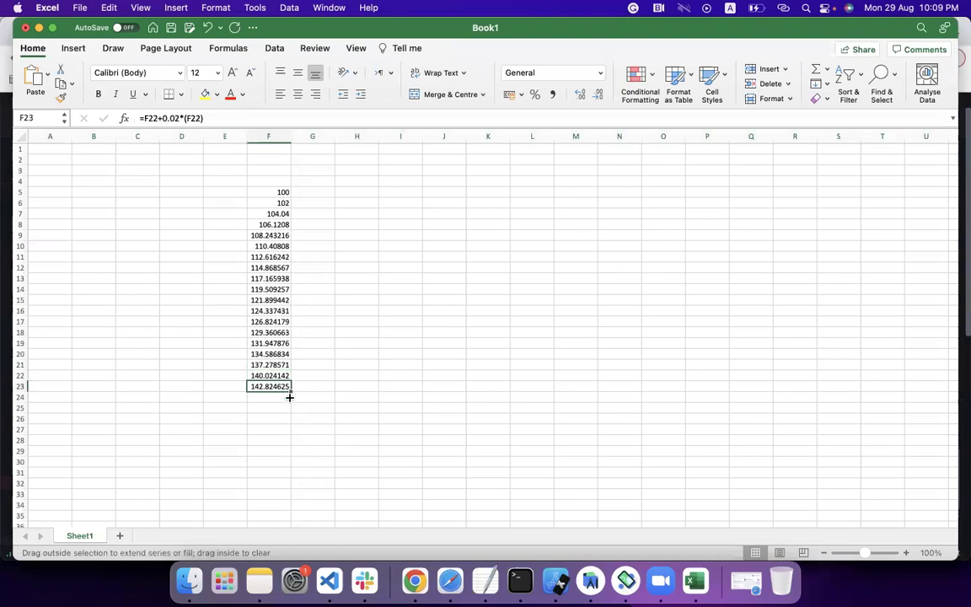
left_click_drag(280, 481, 277, 515)
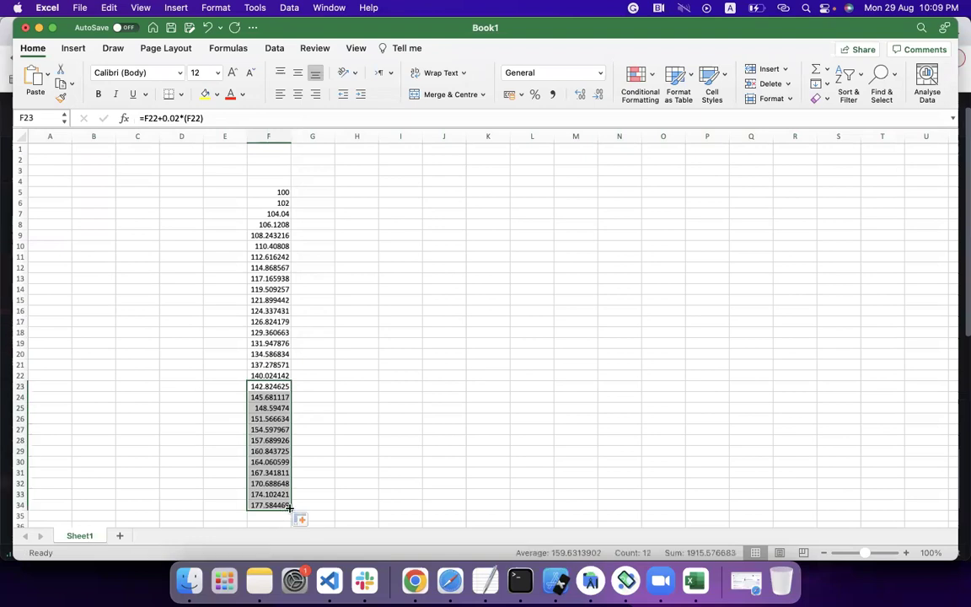
left_click_drag(289, 509, 273, 515)
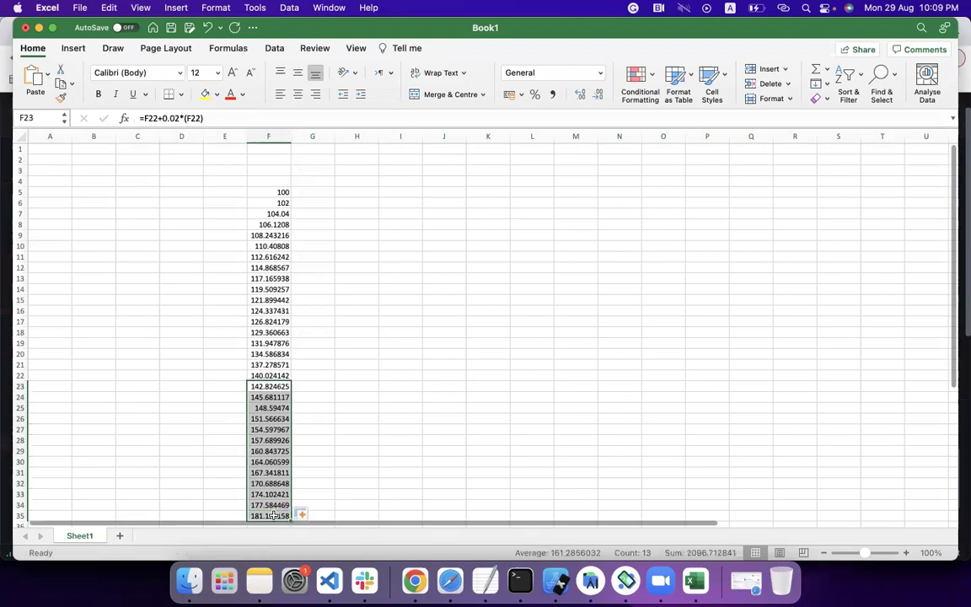
key("super+Down")
Check the starting value 100 in F5 and the growth formulas in F6 and F7.
left_click(283, 182)
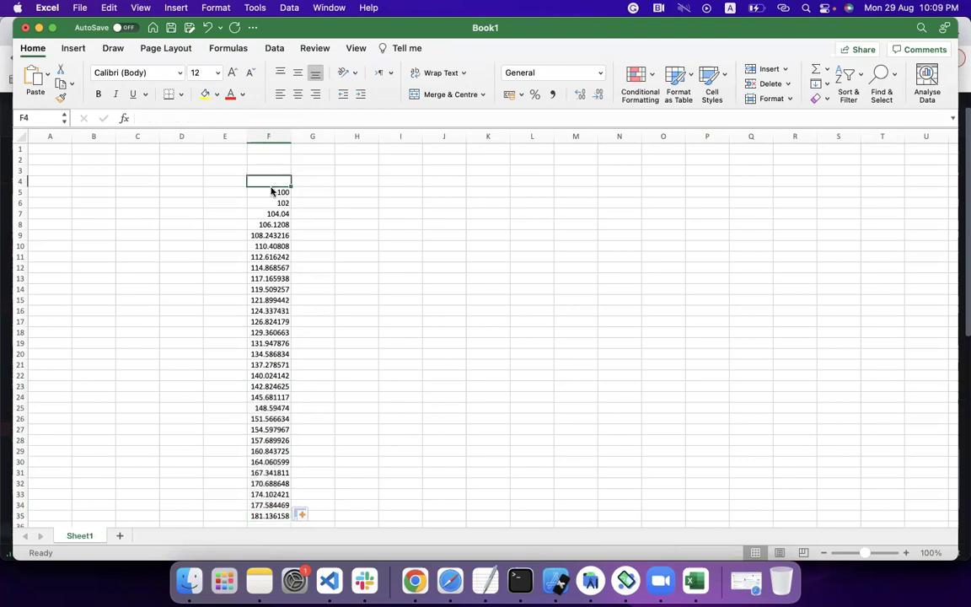
left_click(266, 191)
key("Down")
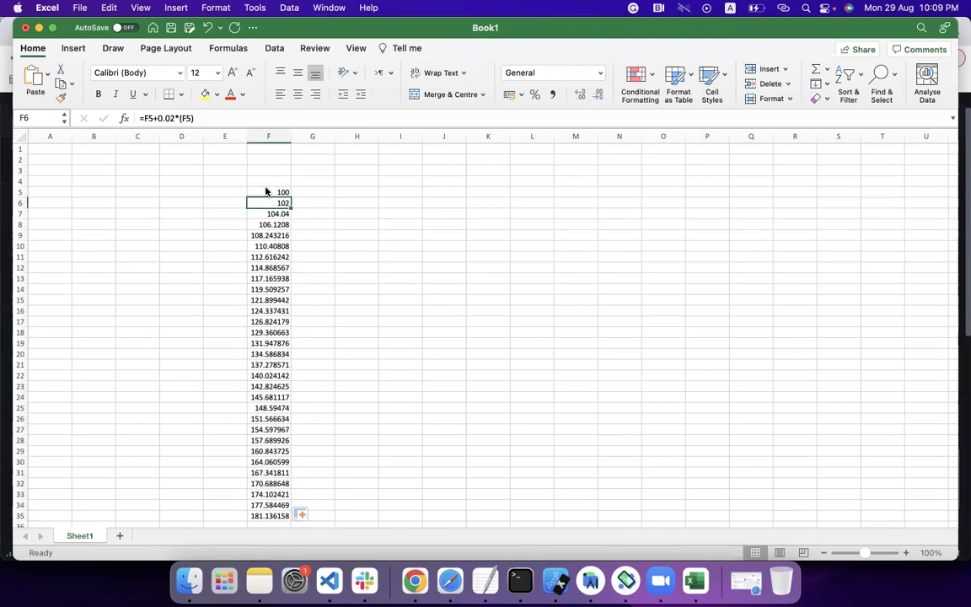
key("Down")
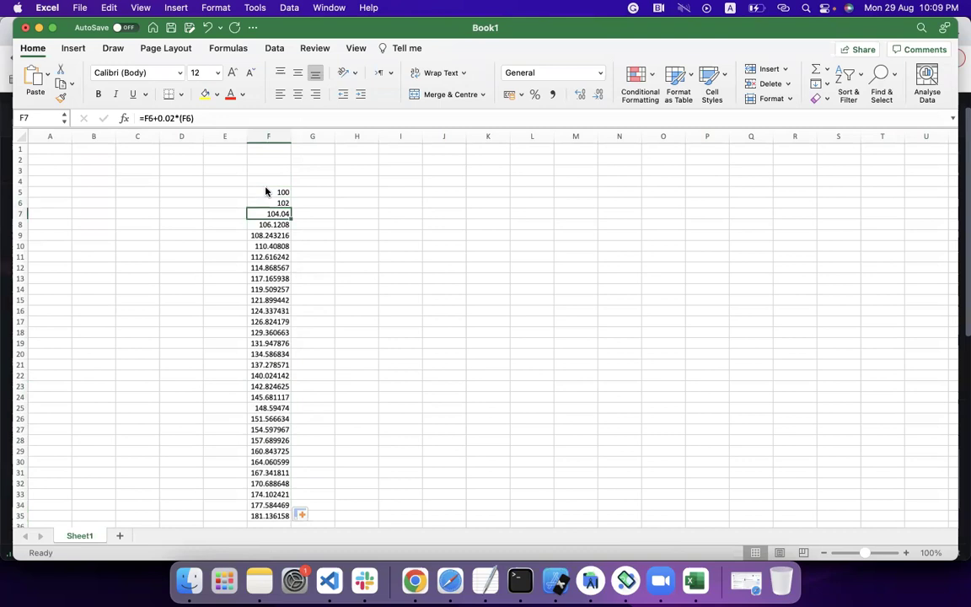
key("Up")
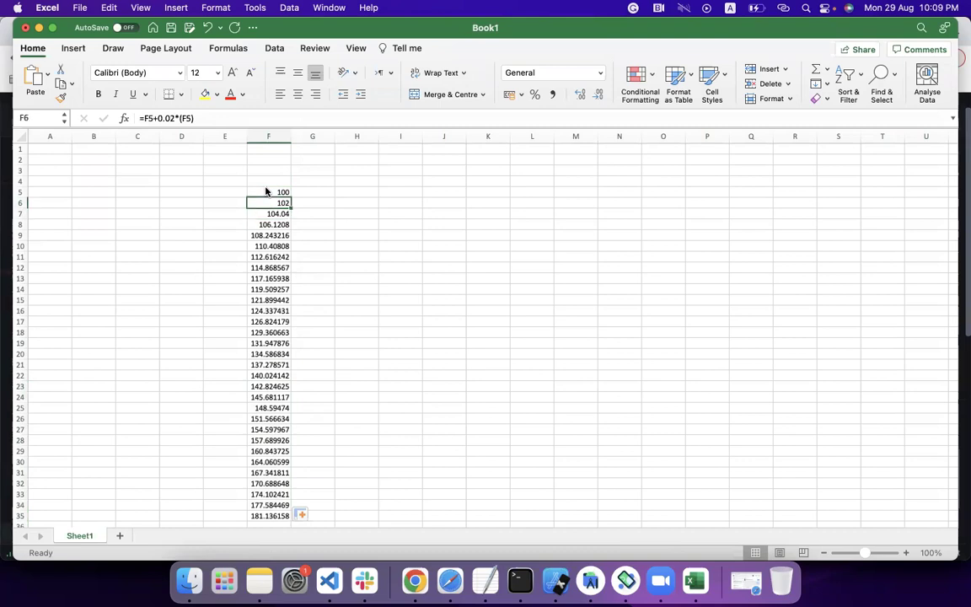
key("Down")
Enter days 1, 2 and 3 in cells E5 to E7.
key("Up")
key("Up")
key("Left")
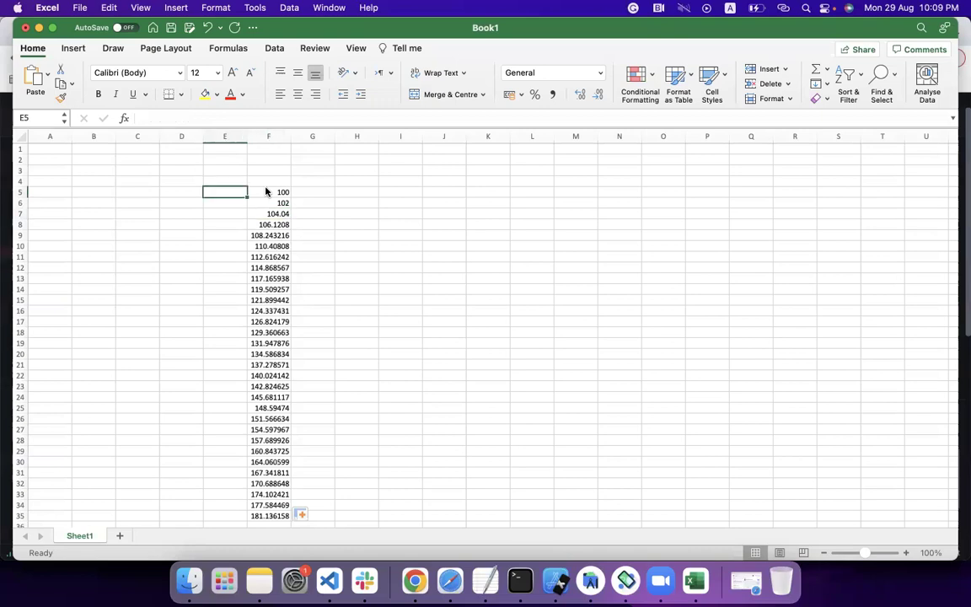
type("1")
key("Return")
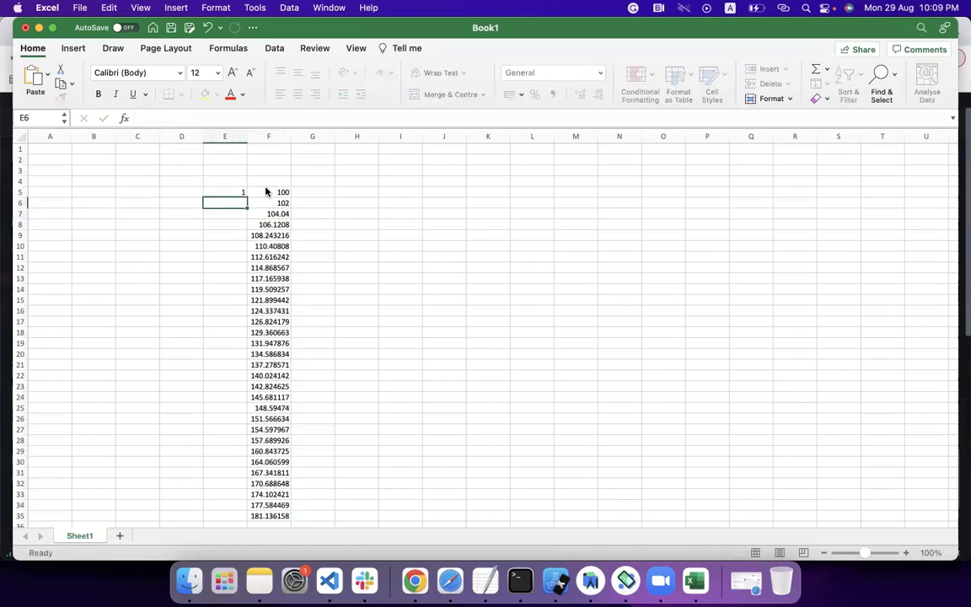
type("2")
key("Return")
type("3")
key("Up")
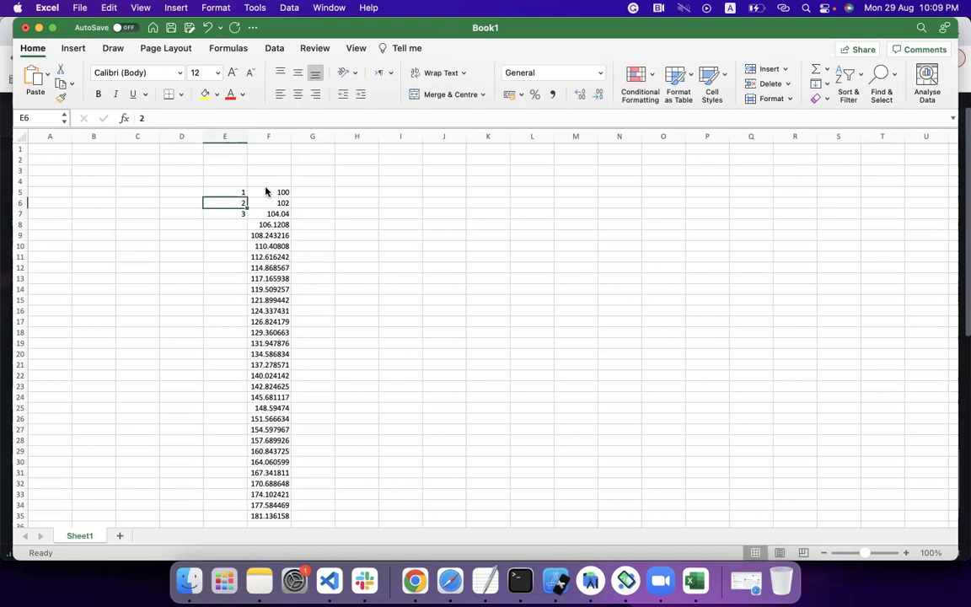
Add the headers 'days' in E4 and 'money' in F4.
key("Up")
key("Up")
type("days")
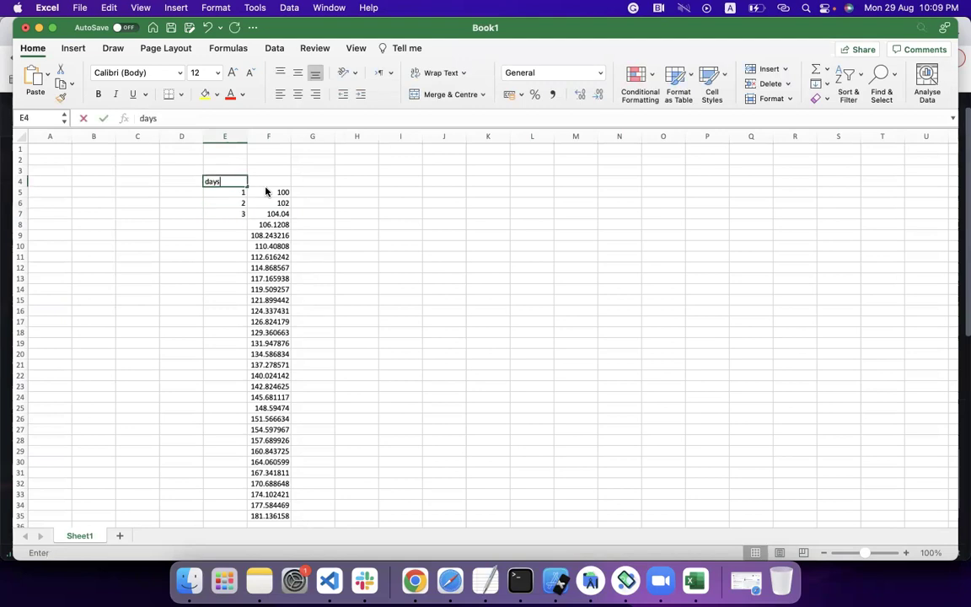
key("Tab")
type("mond")
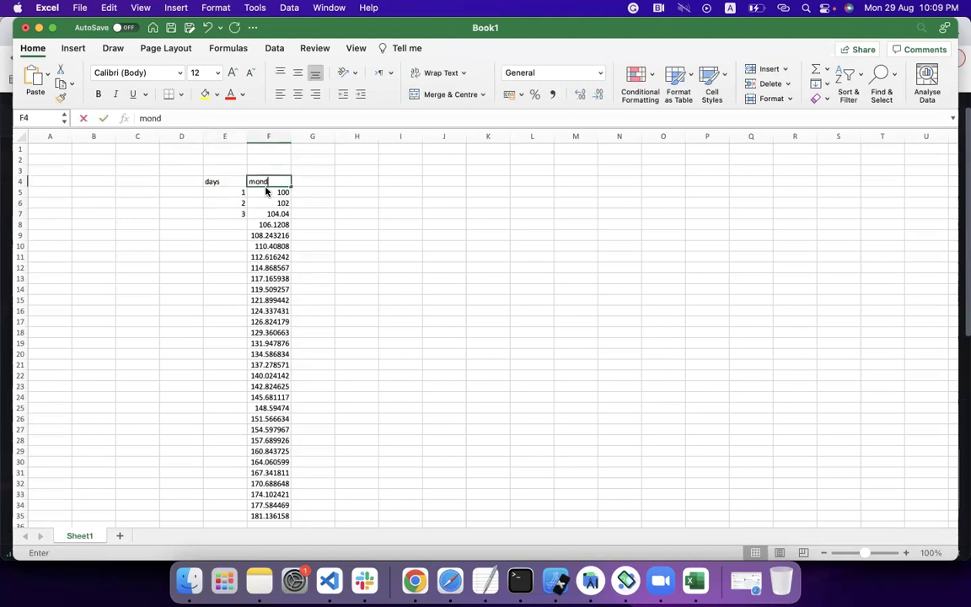
type("ey")
key("Return")
Fill the day numbers from E5:E7 down to E35, giving days 1 to 31.
left_click(232, 186)
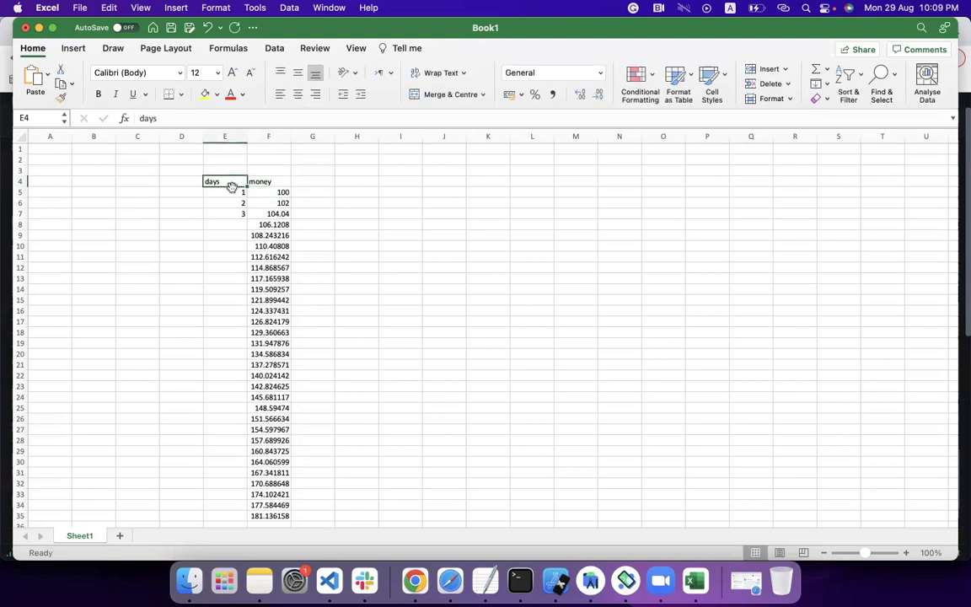
left_click(218, 199)
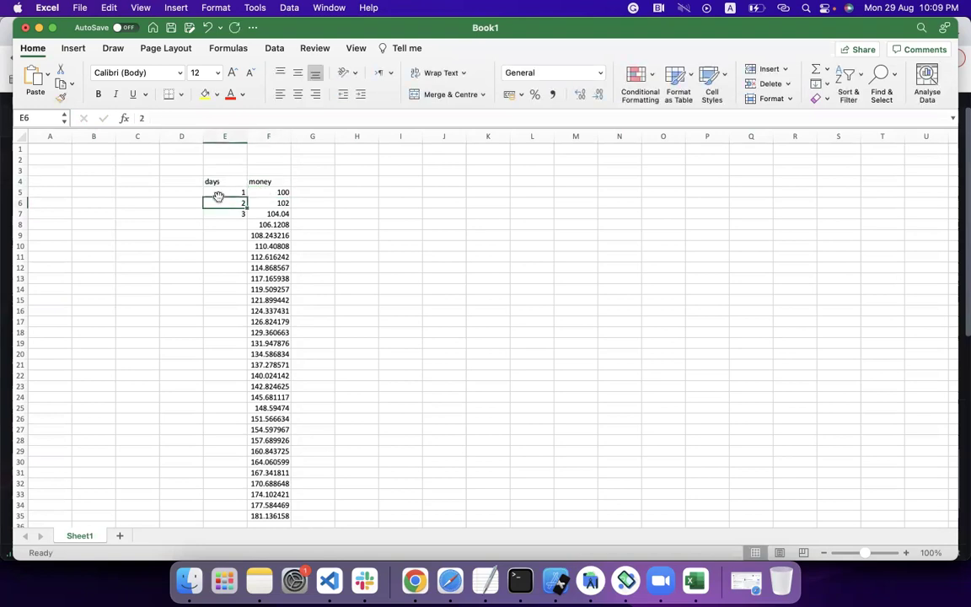
left_click(217, 193)
left_click(243, 212, "shift")
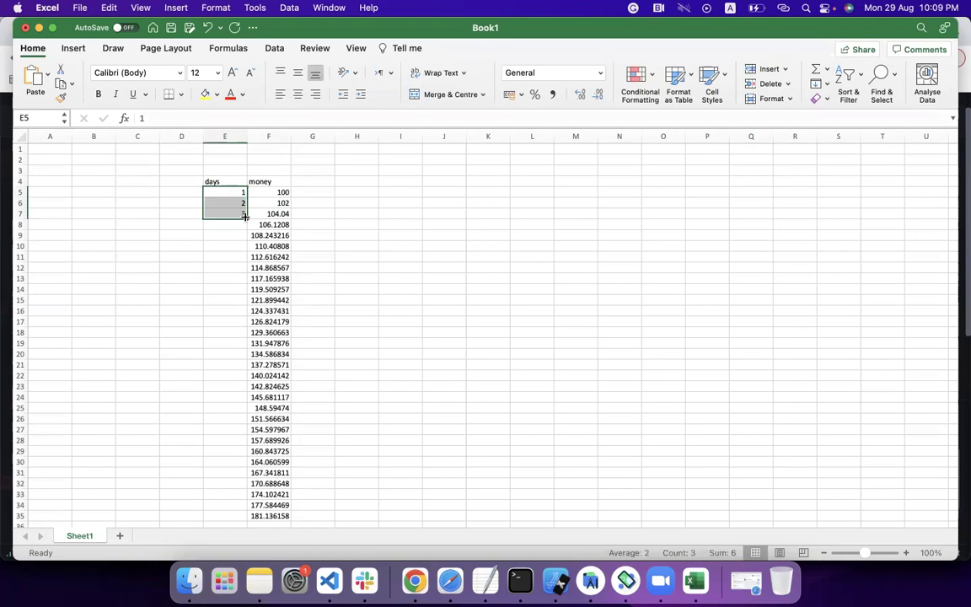
left_click_drag(246, 217, 245, 521)
left_click_drag(260, 388, 245, 521)
left_click(232, 213)
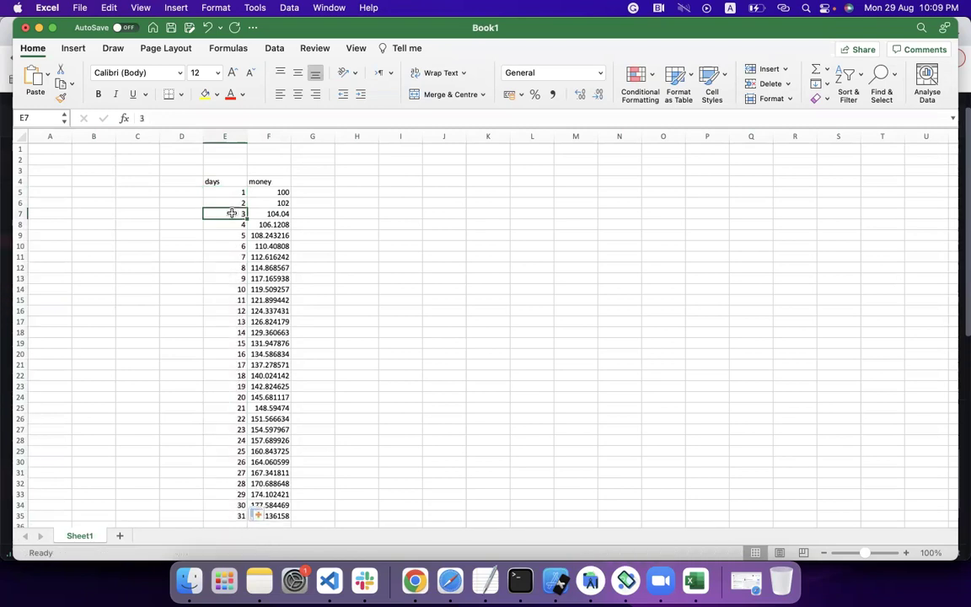
key("Up")
key("Up")
key("Right")
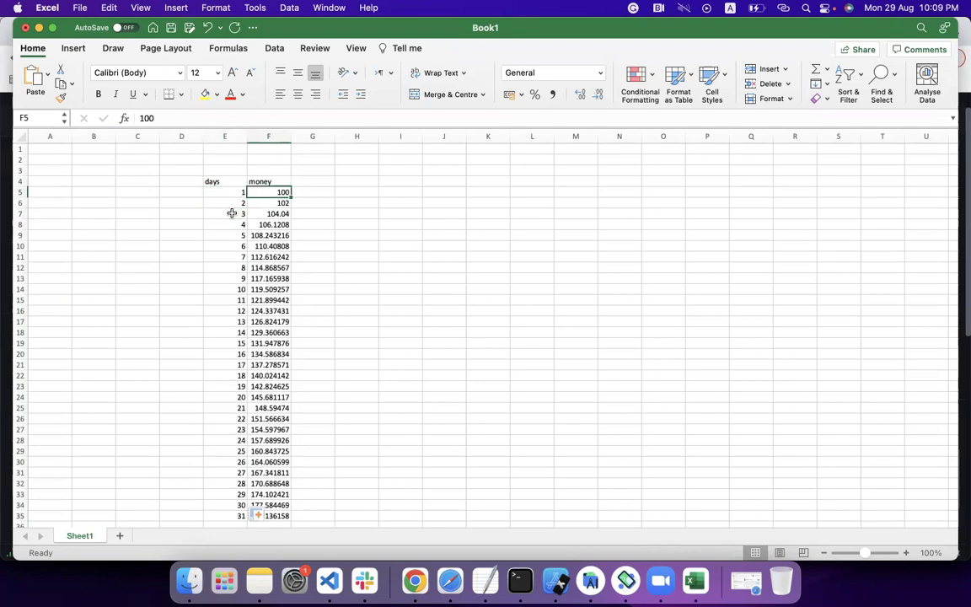
key("Down")
key("Up")
key("Left")
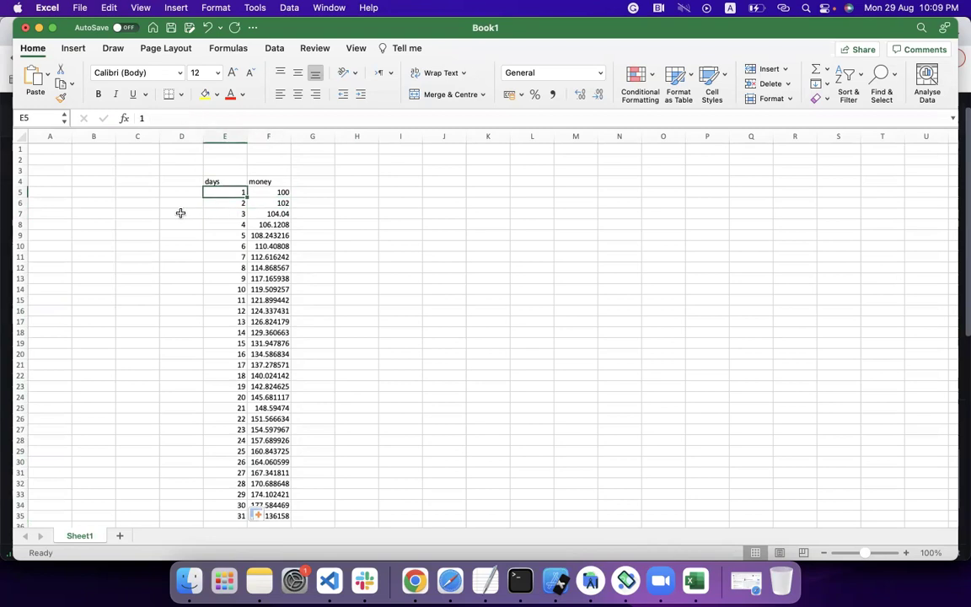
key("Right")
key("Right")
key("Left")
key("Down")
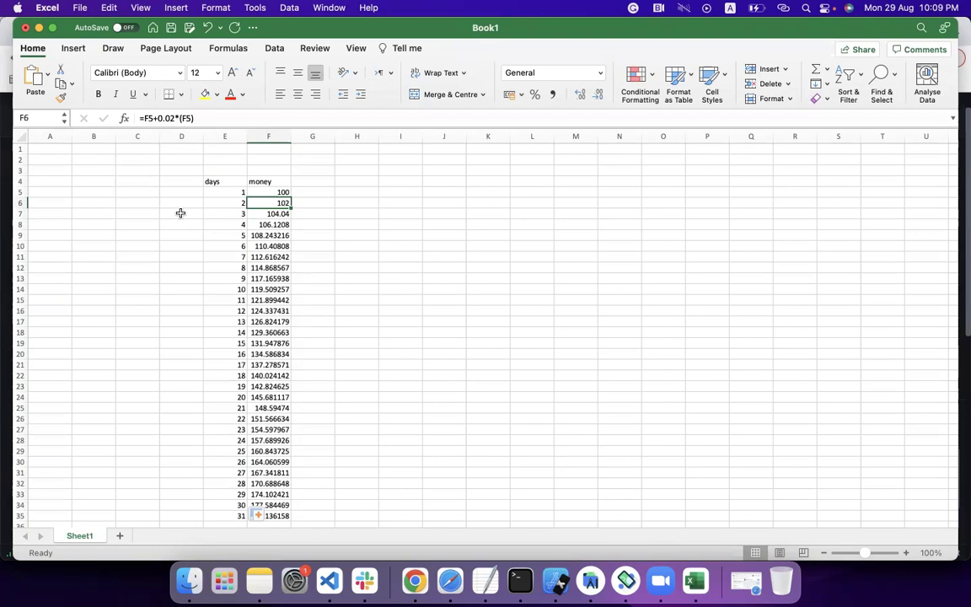
key("Down")
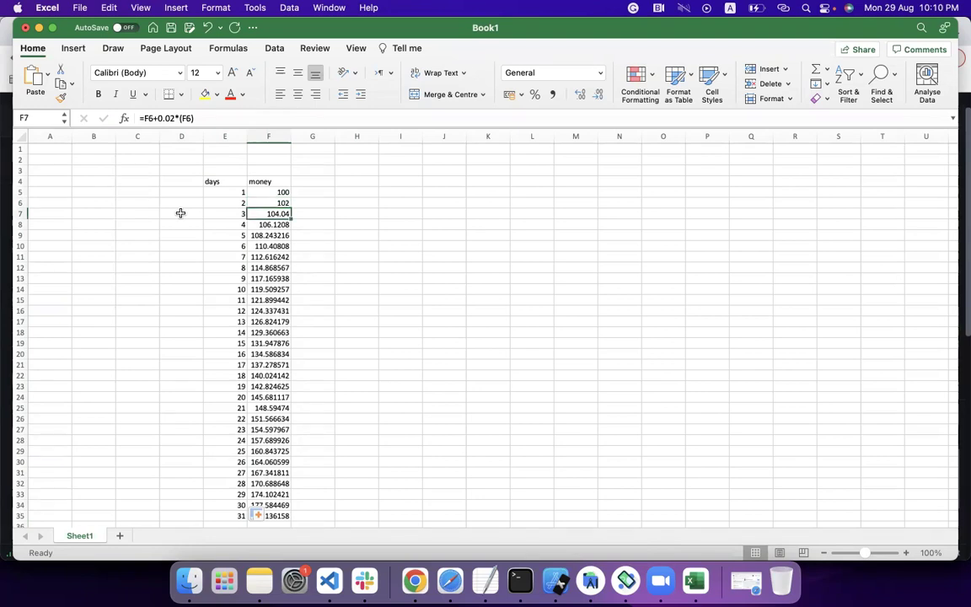
key("Down")
key("Down")
key("Down")
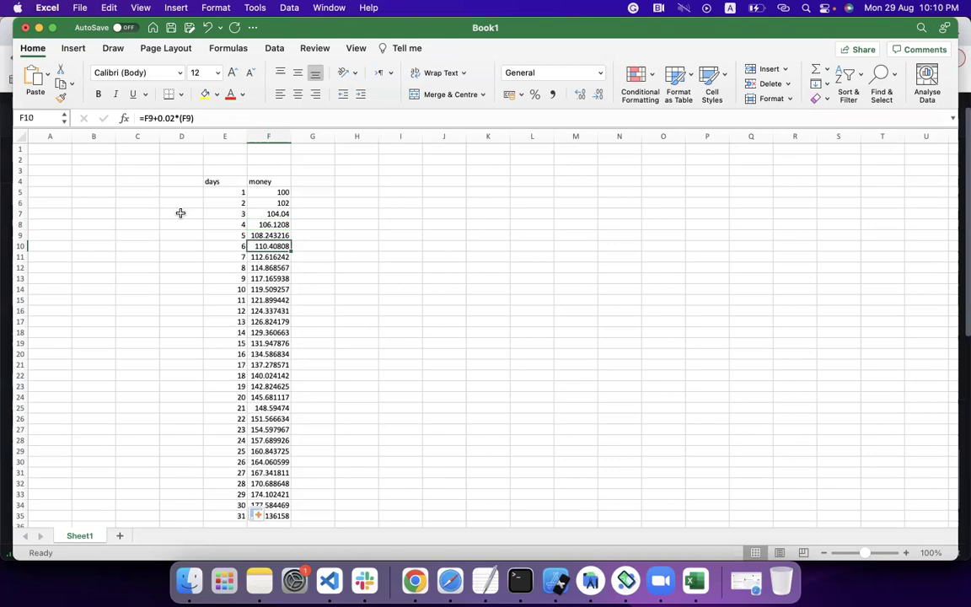
key("Down")
key("Down")
key("Down")
key("Down")
key("Down")
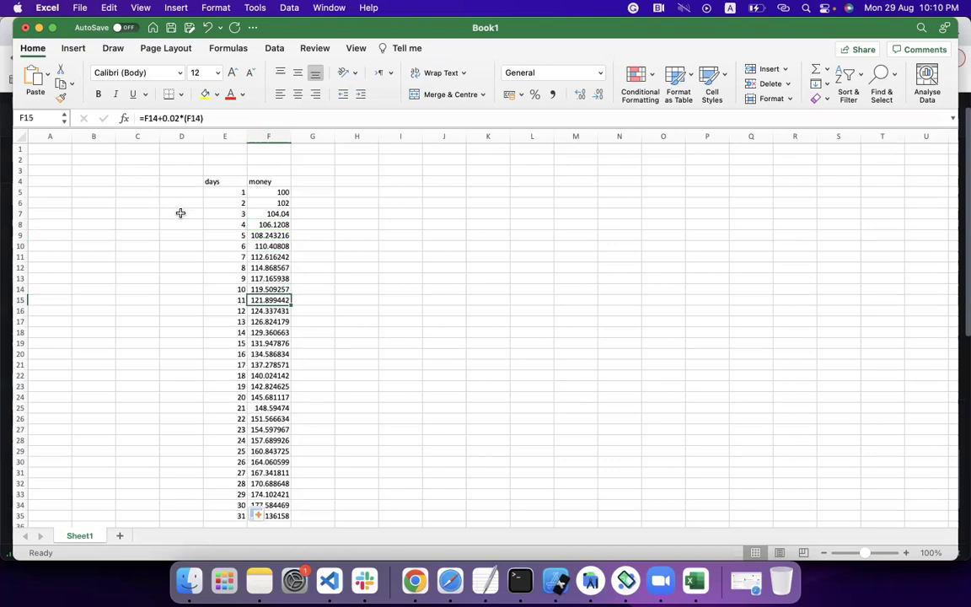
key("Down")
key("Down")
key("Down")
key("Down")
key("Down")
key("Down")
key("Down")
key("Down")
key("Down")
key("Down")
key("Down")
key("Down")
key("Down")
key("Down")
key("Down")
key("Down")
key("Down")
key("Down")
key("Down")
key("Down")
key("Down")
key("Down")
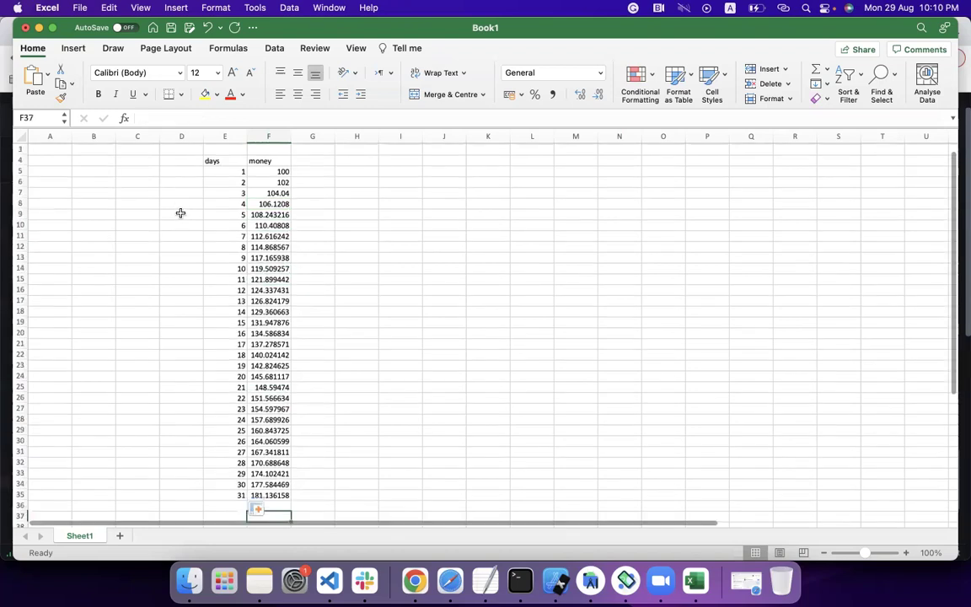
key("Up")
key("Up")
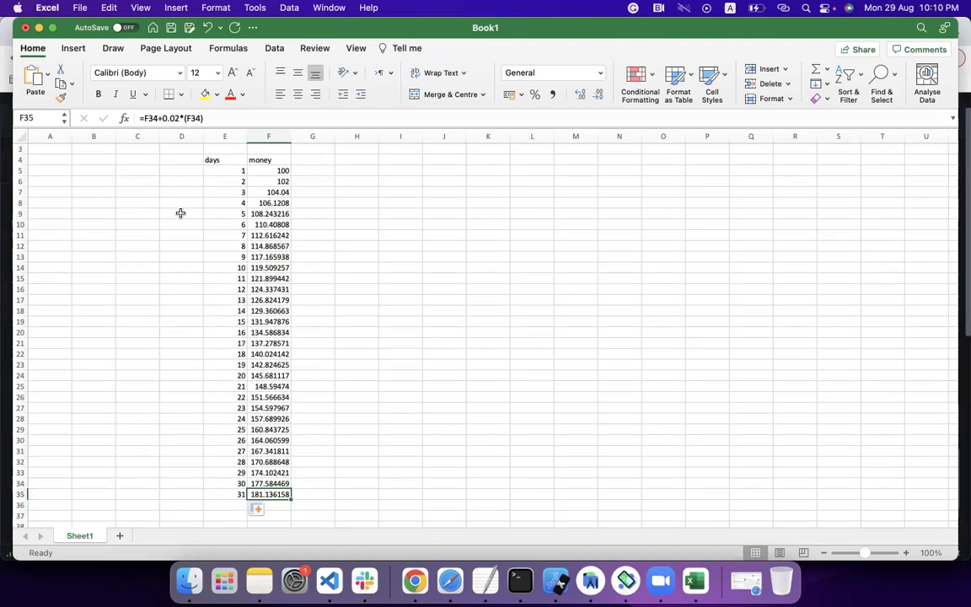
left_click(310, 503)
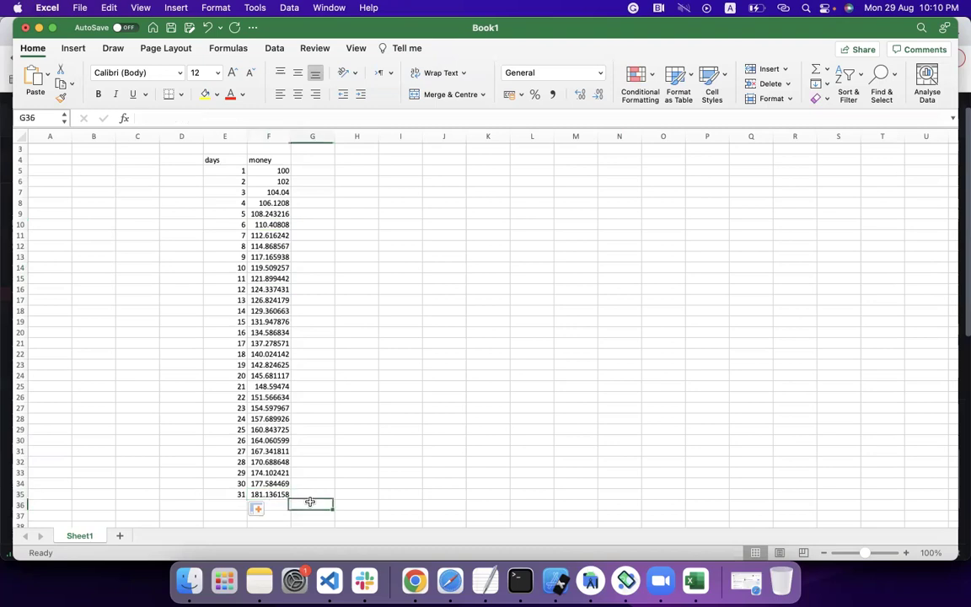
left_click(296, 491)
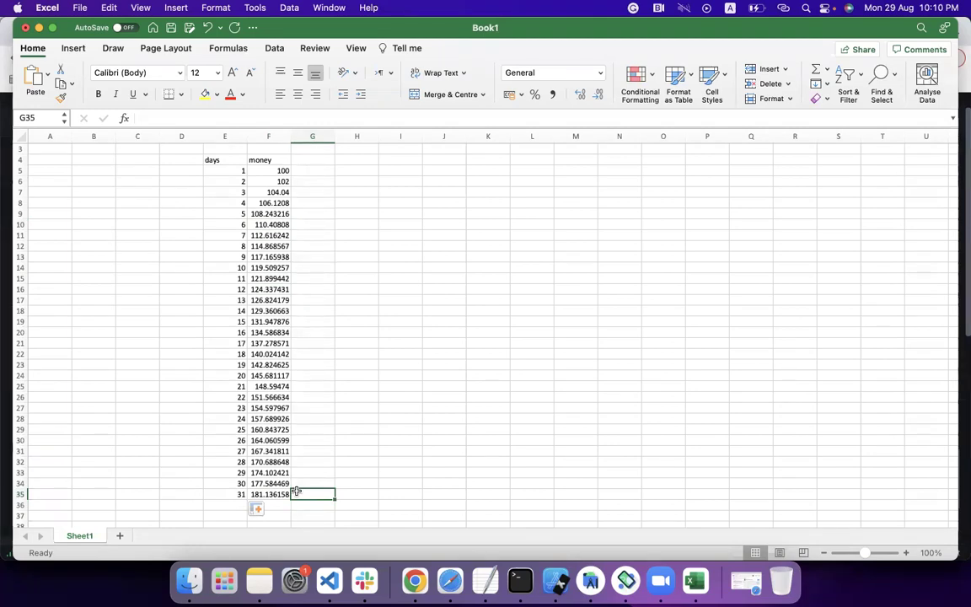
left_click(189, 180)
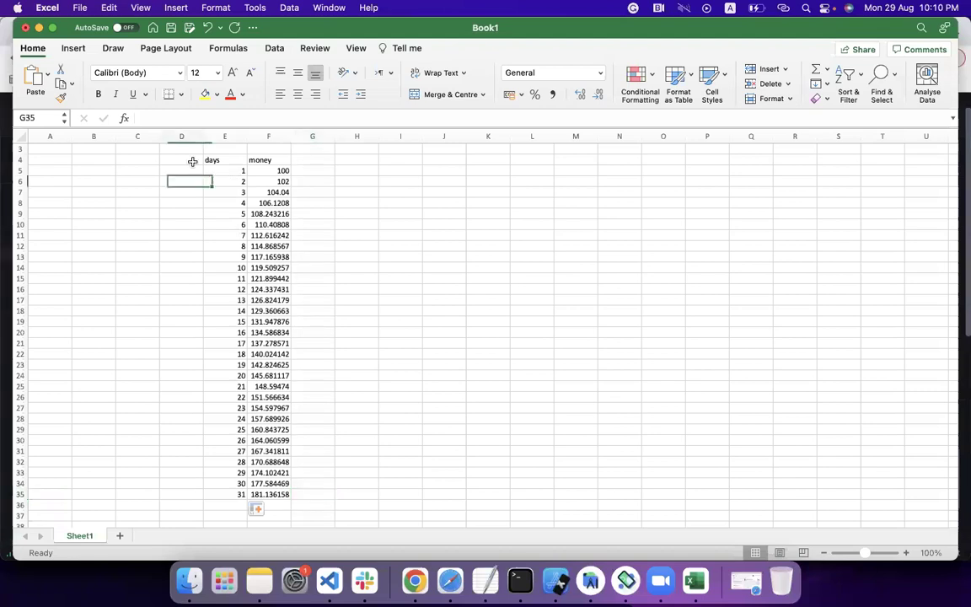
left_click_drag(356, 475, 345, 494)
left_click(345, 495)
left_click(320, 494)
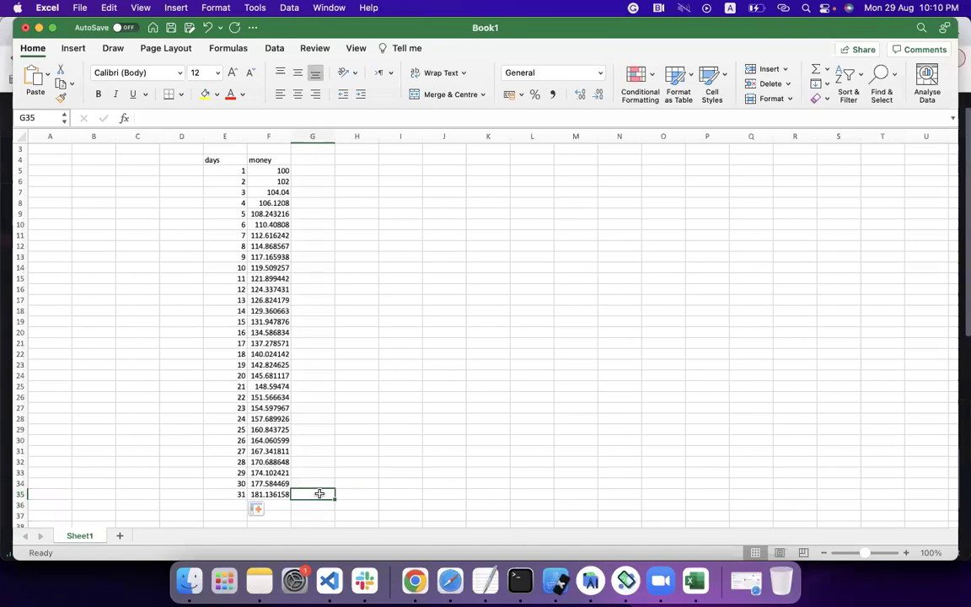
left_click(316, 148)
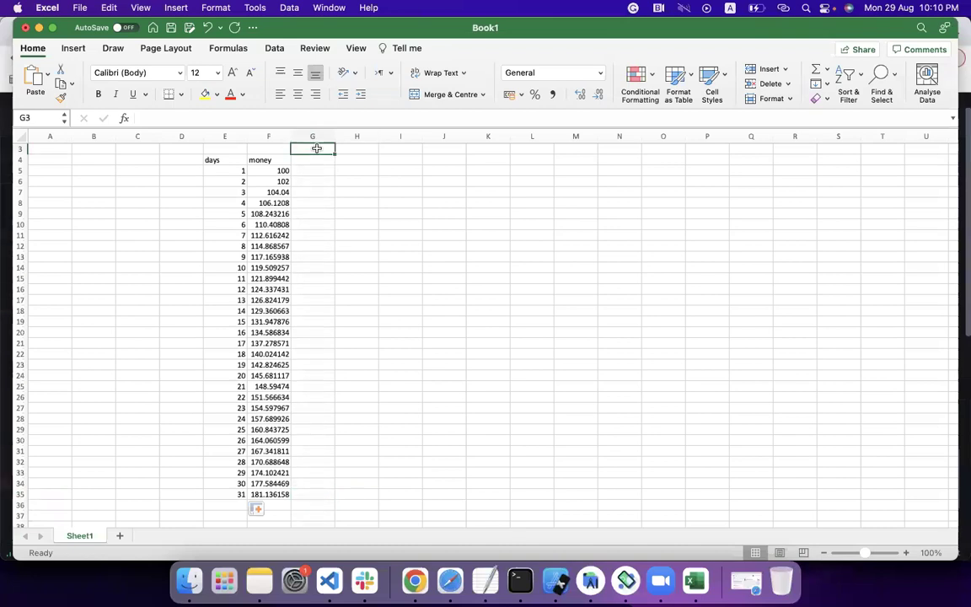